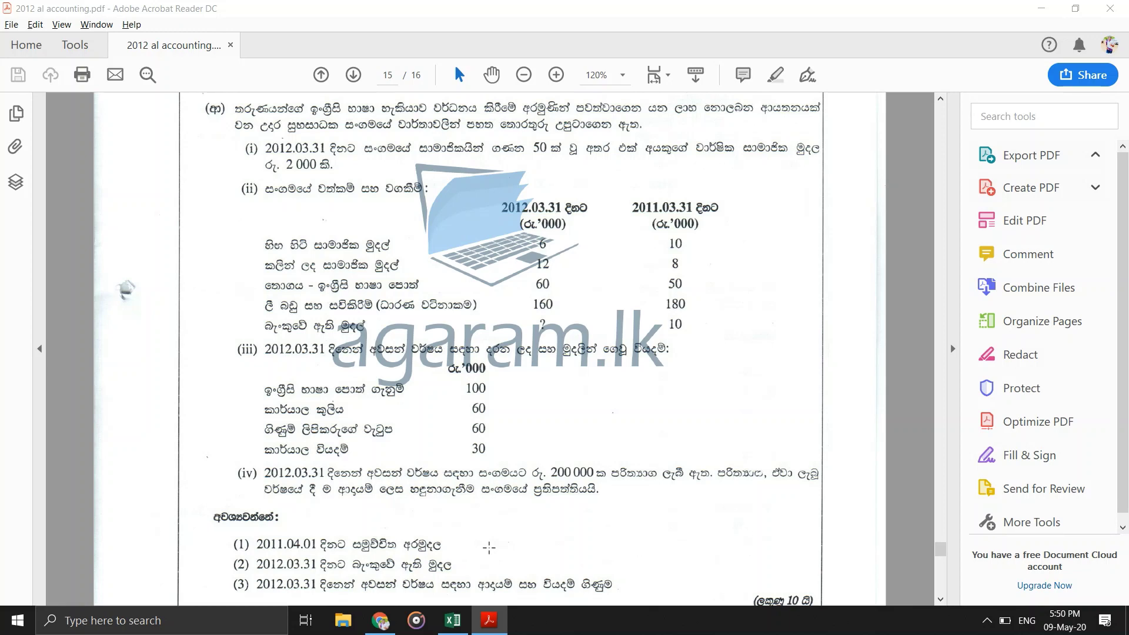
Switch to the Excel workbook and examine the 2011.4.1 statement's asset and liability sections alongside the exam question in the PDF.
key(alt+Tab)
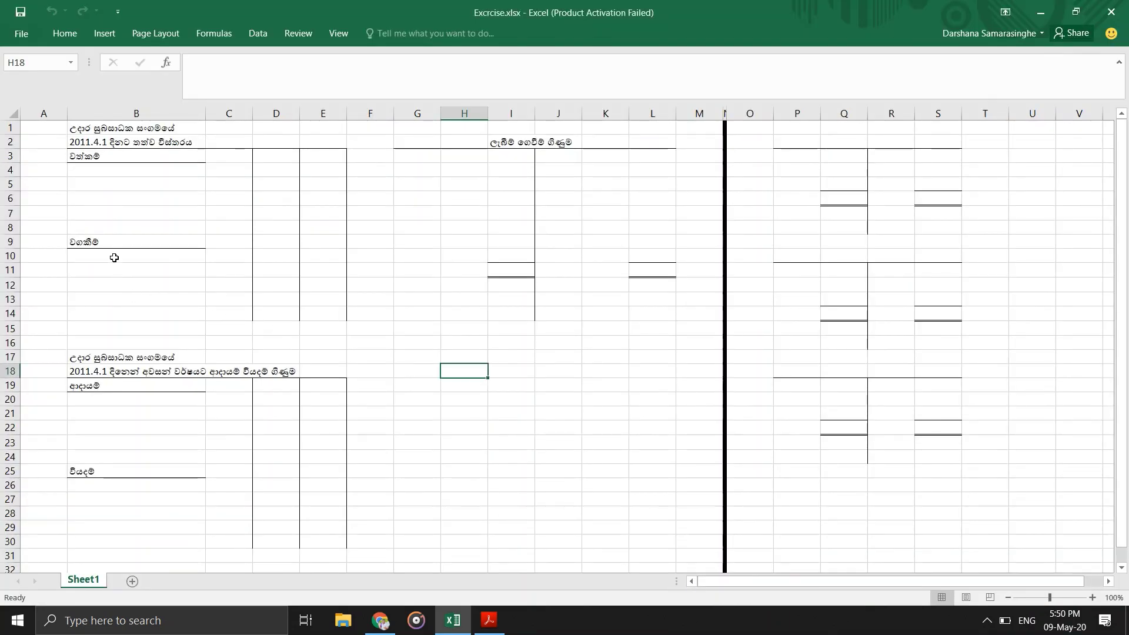
click(89, 129)
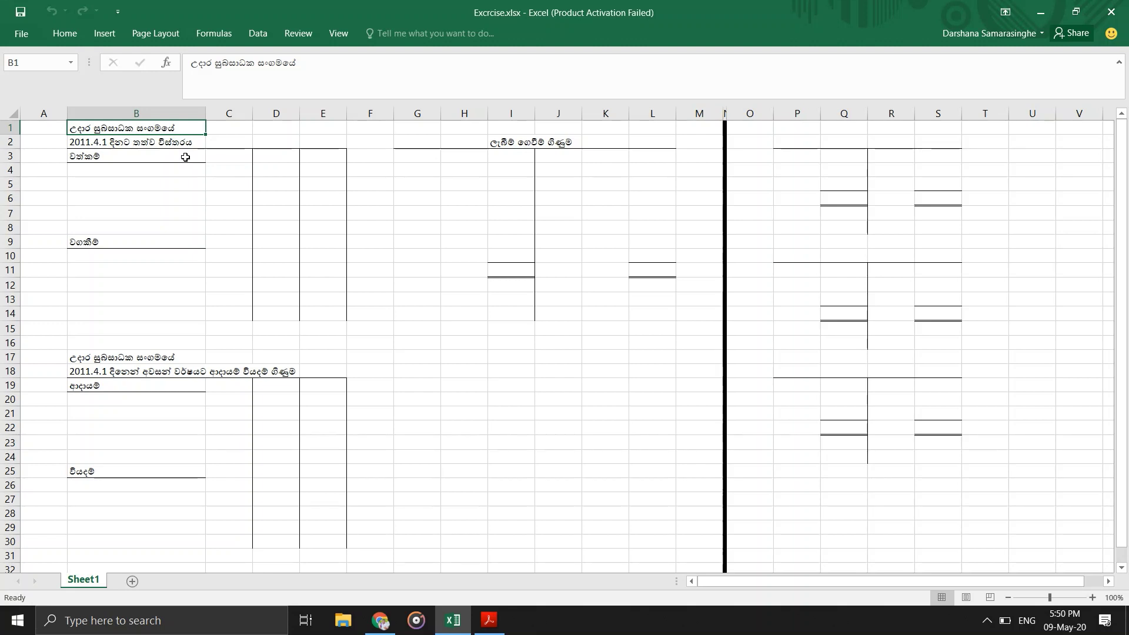
click(186, 159)
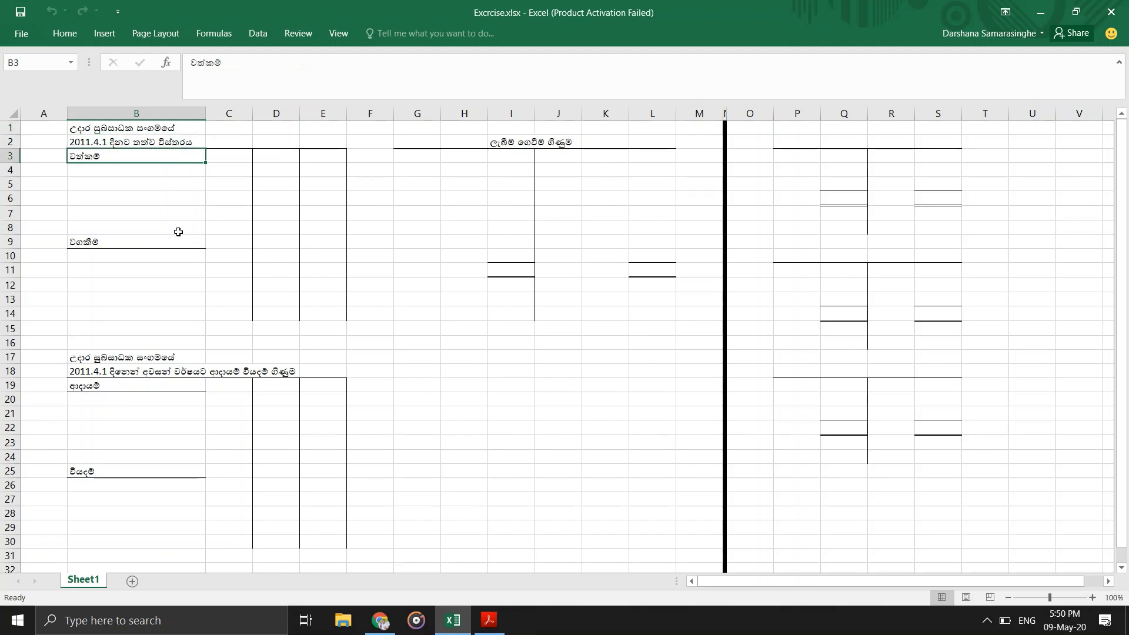
click(186, 257)
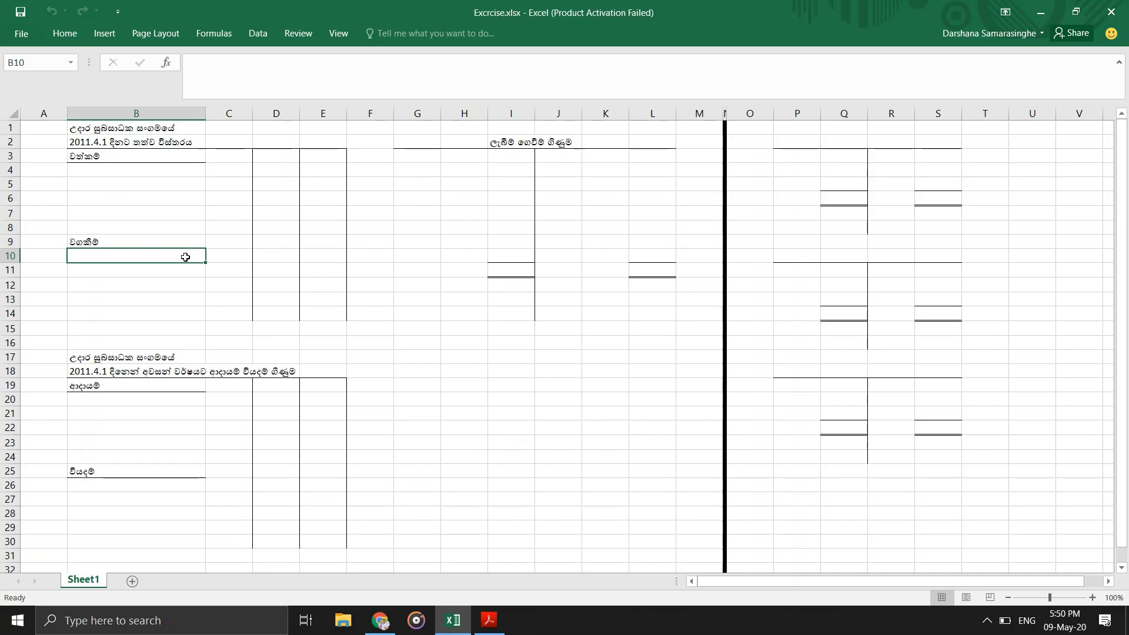
key(alt+Tab)
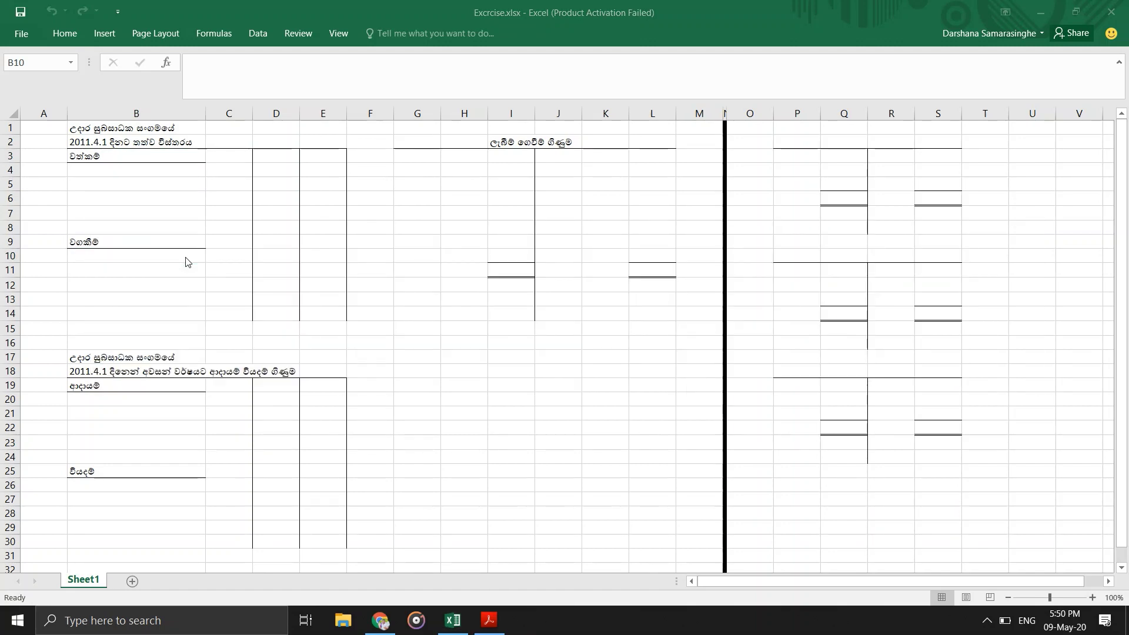
key(alt+Tab)
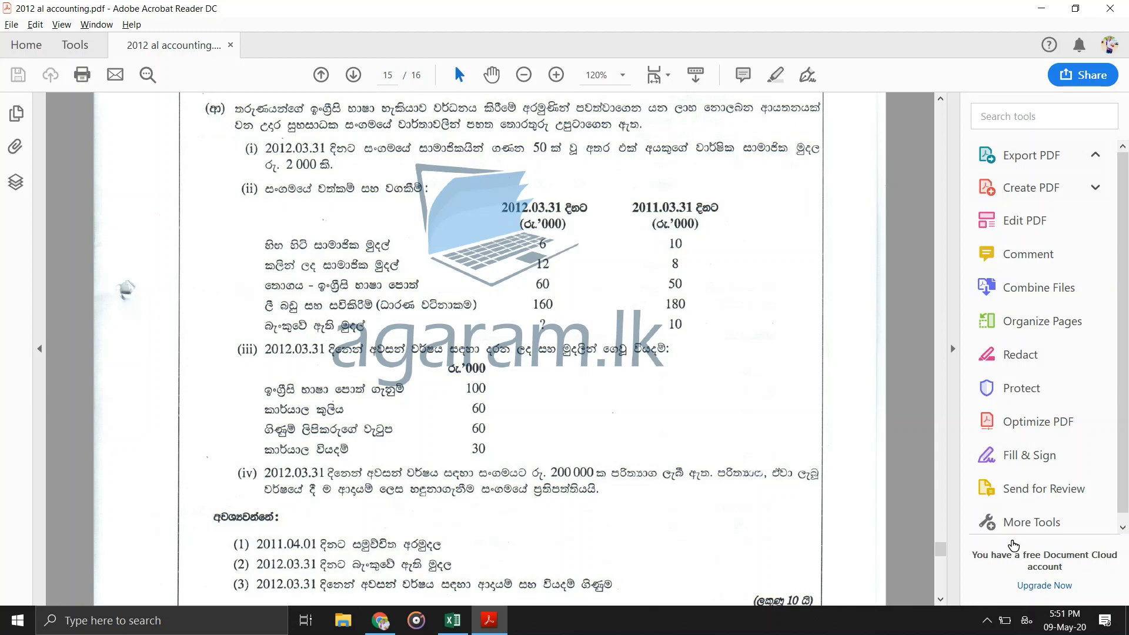
key(alt+Tab)
key(alt+Tab)
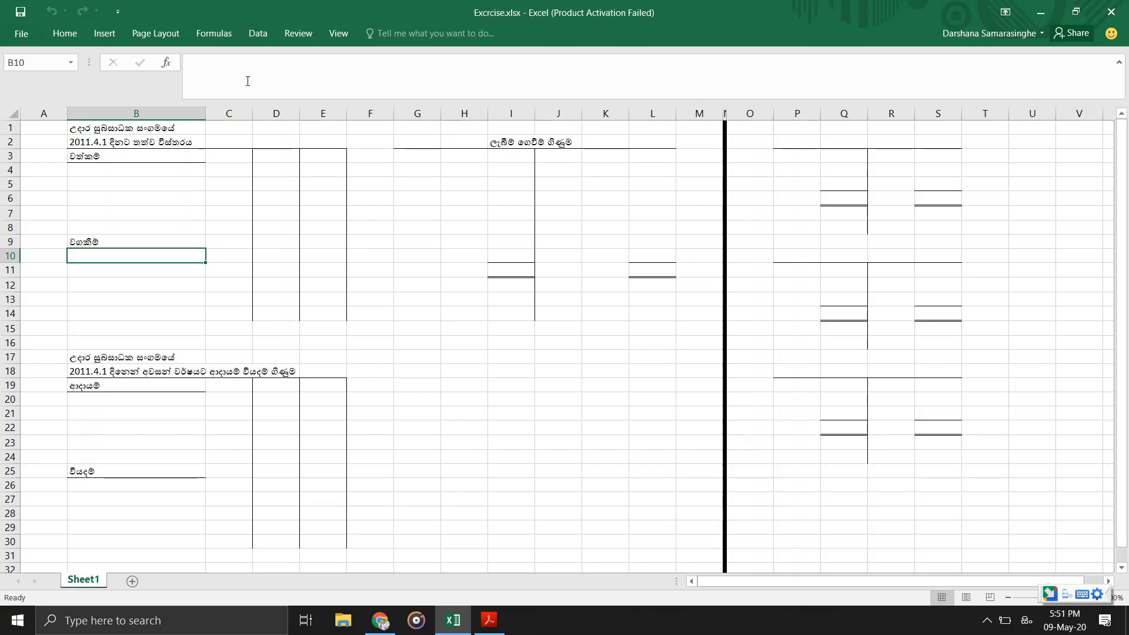
Enter the asset label "හිඟ සා/මුදල්" in B4 and its amount 10 in D4.
click(87, 167)
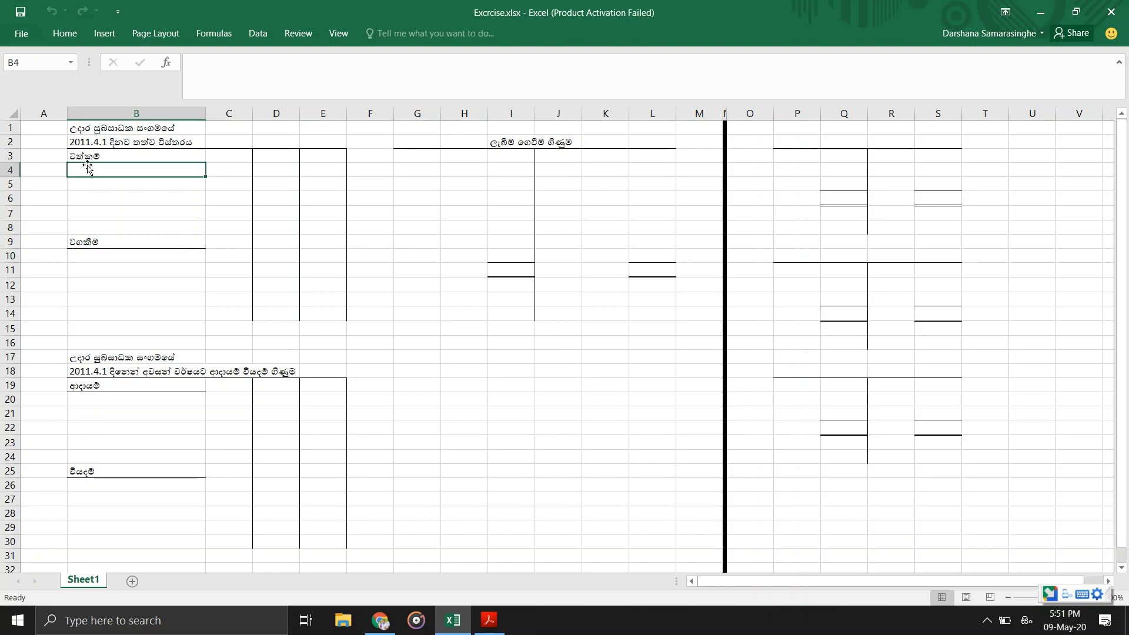
text(හිහ)
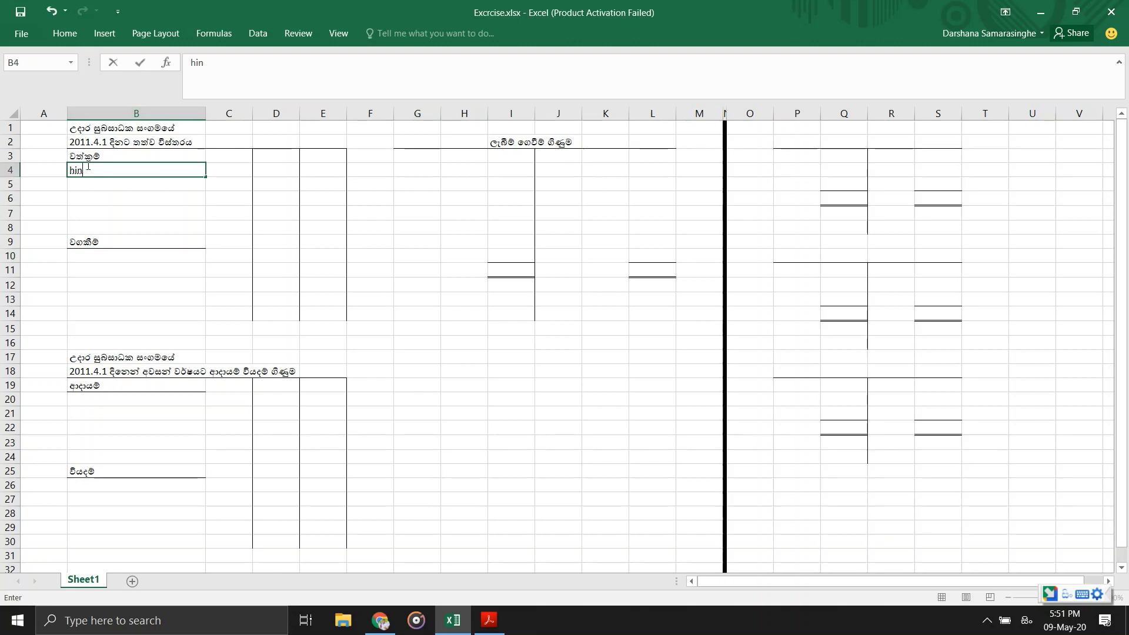
text( සා/mudal)
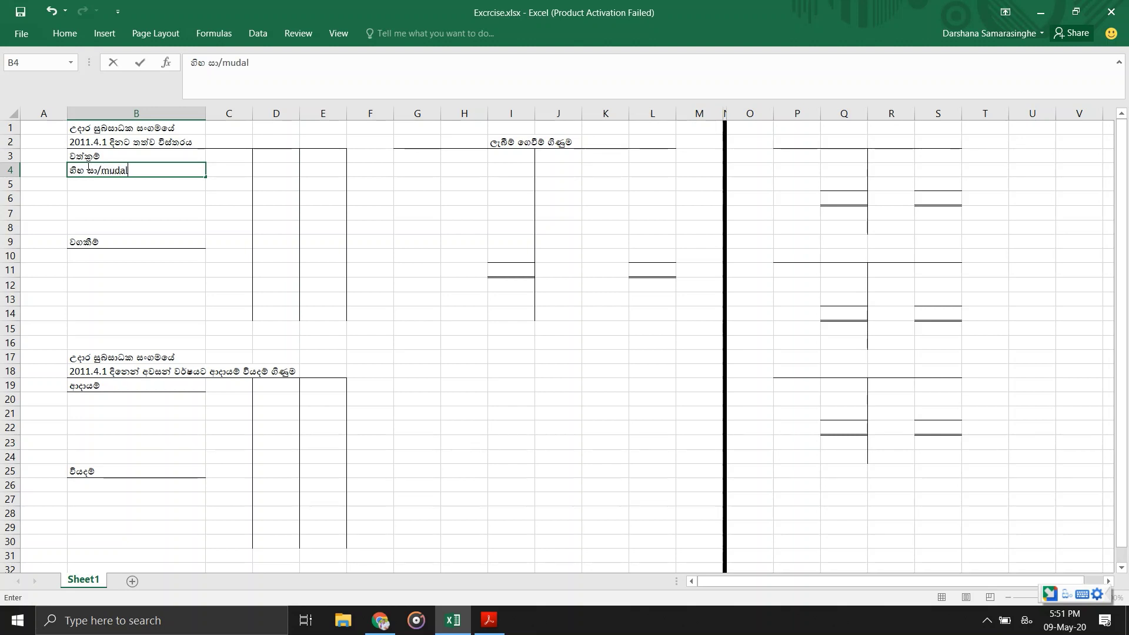
key(Return)
key(ctrl+Return)
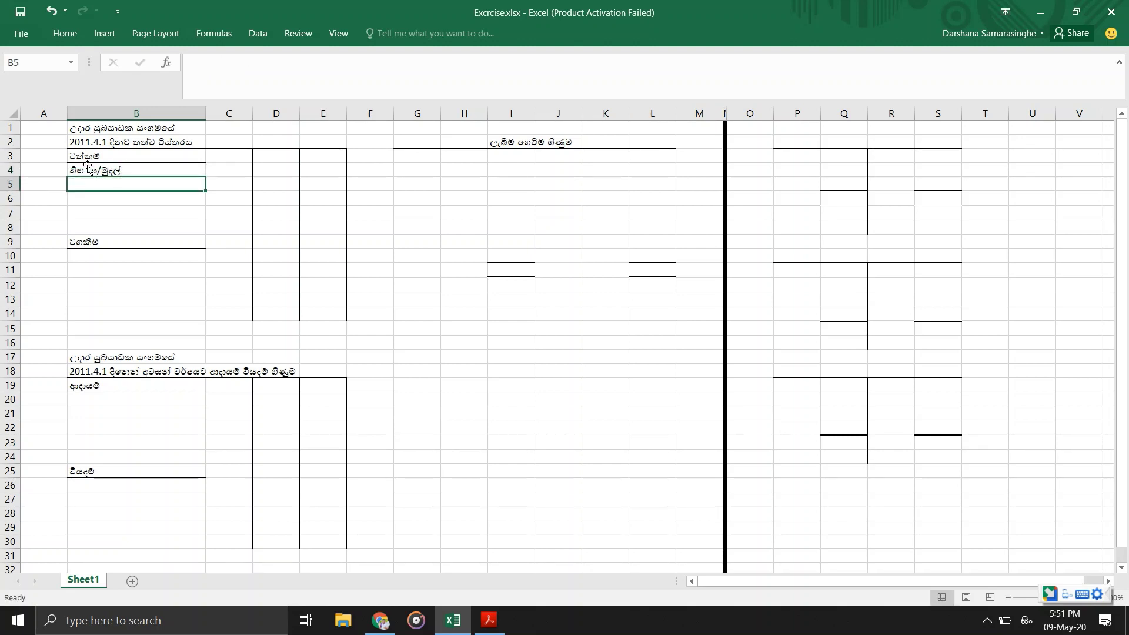
key(Right)
key(Right)
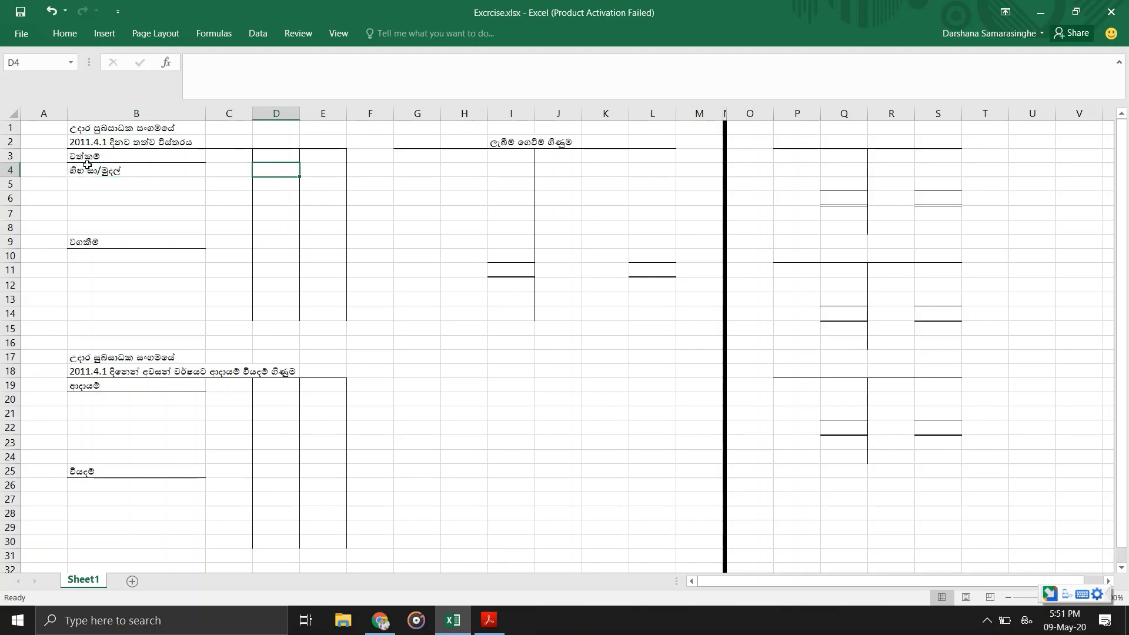
text(10)
key(ctrl+Return)
key(Down)
key(Down)
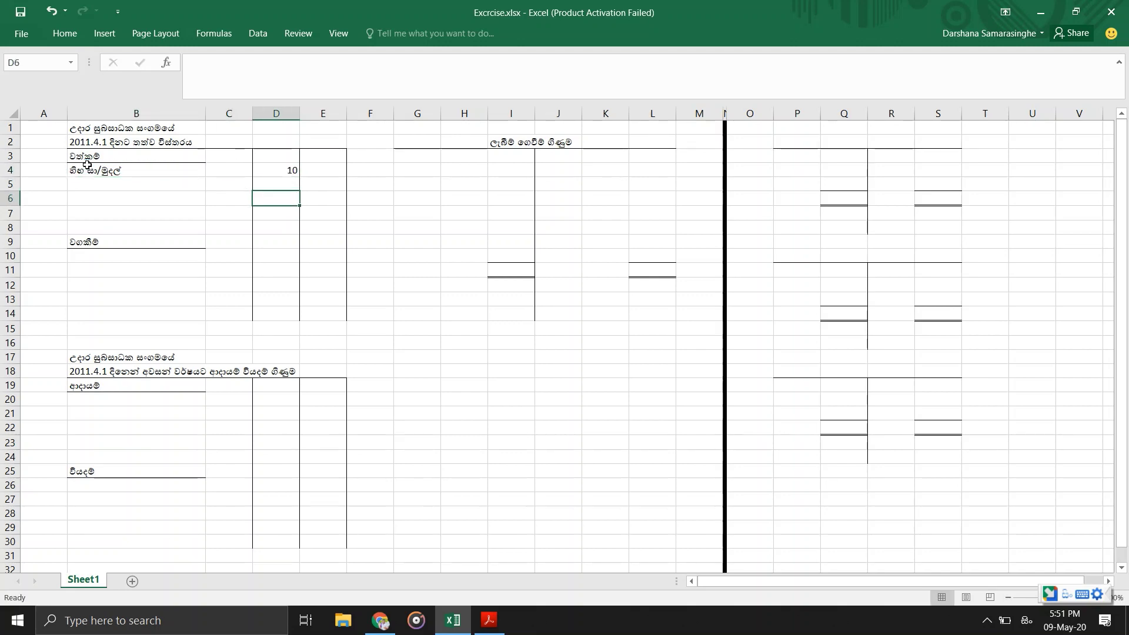
Check the next item in the PDF question and enter the liability label "කලින් ලද සා/මුදල්" in B10.
key(alt+Tab)
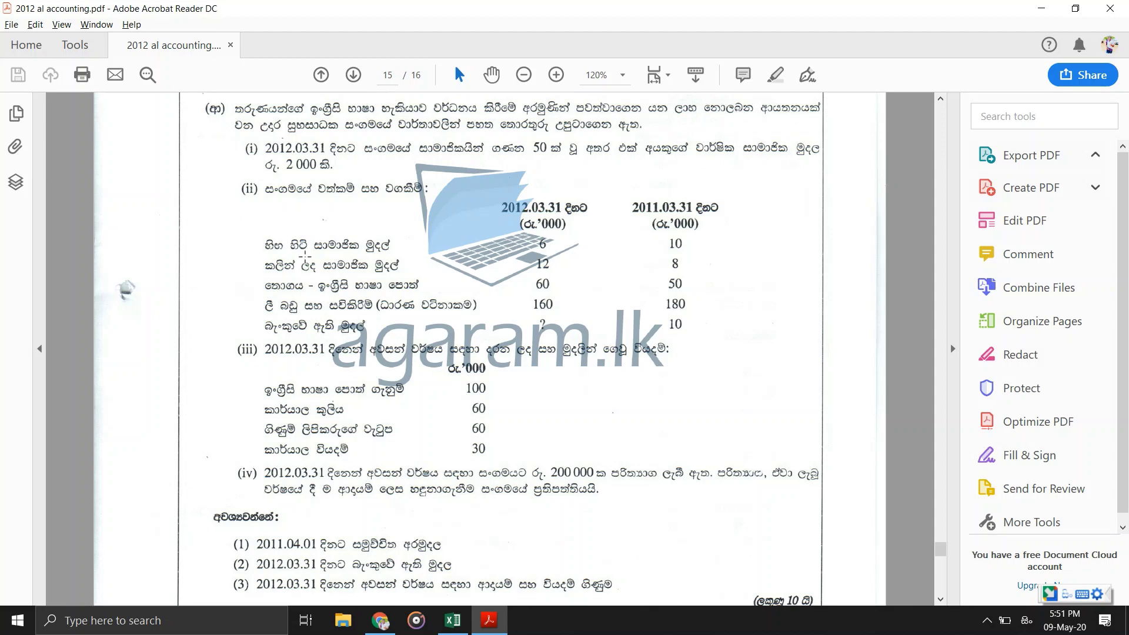
key(alt+Tab)
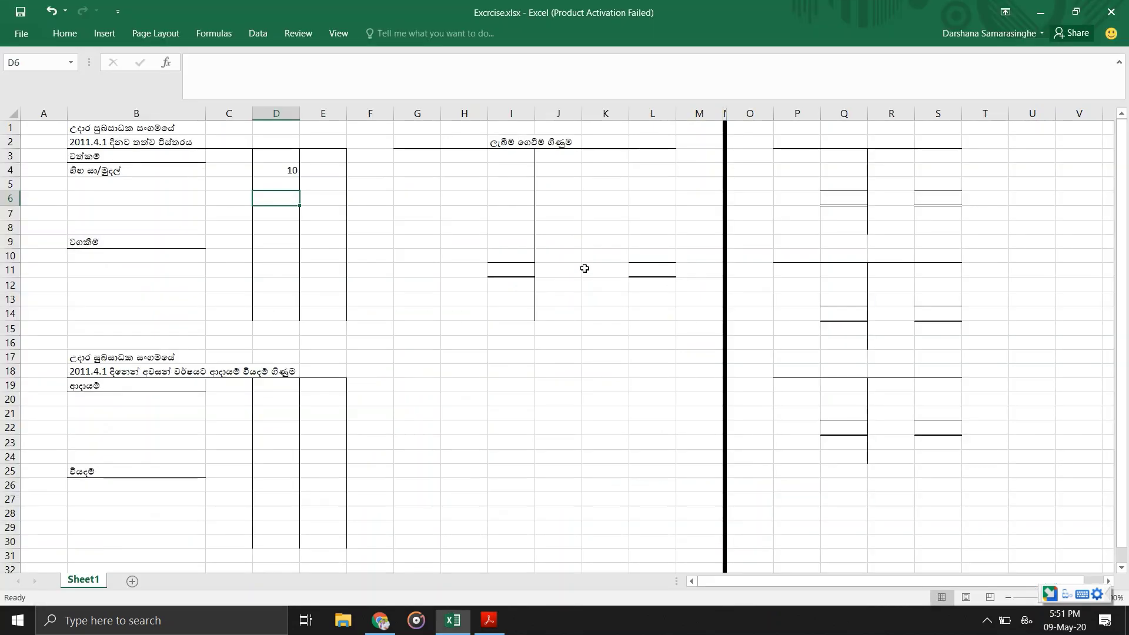
click(180, 258)
text(kali)
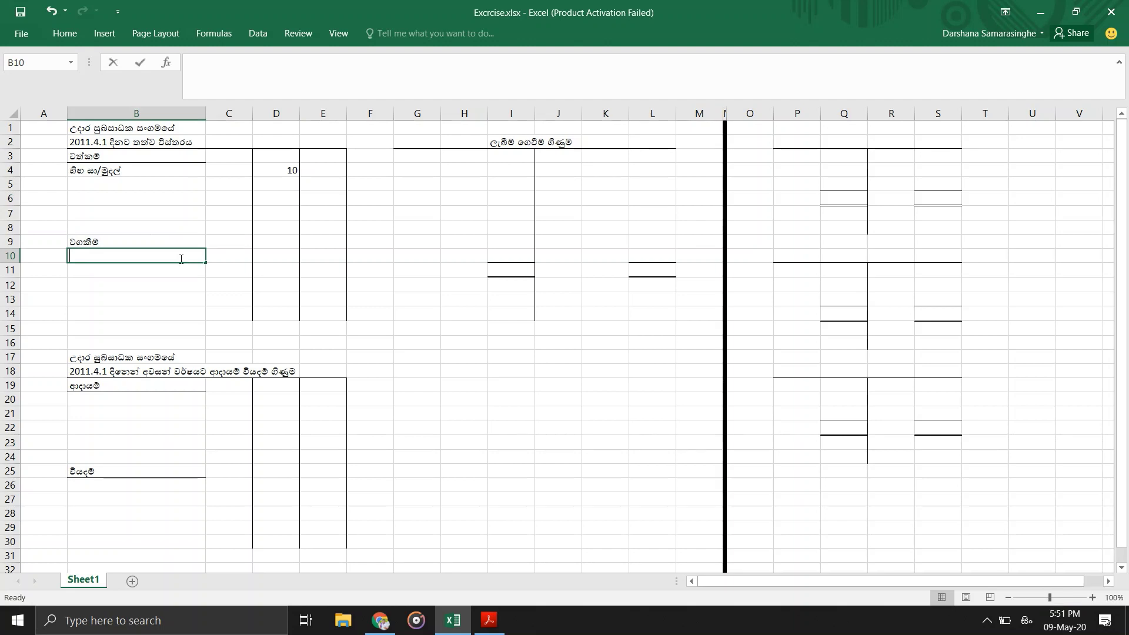
text(n lada s)
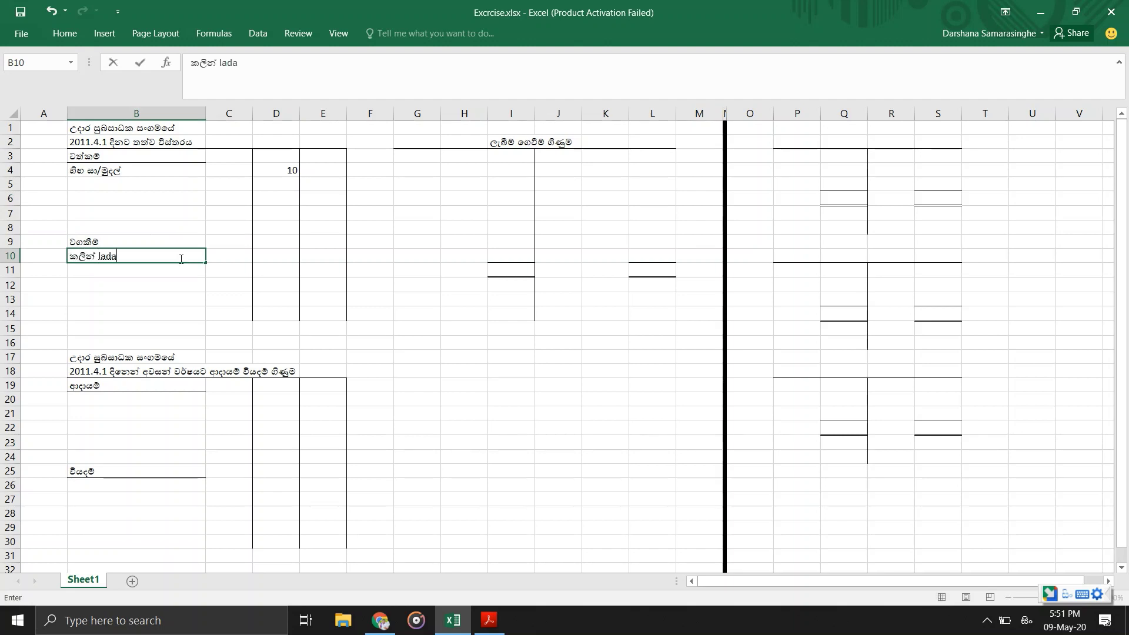
text(aa/mus)
key(BackSpace)
text(dal)
key(Return)
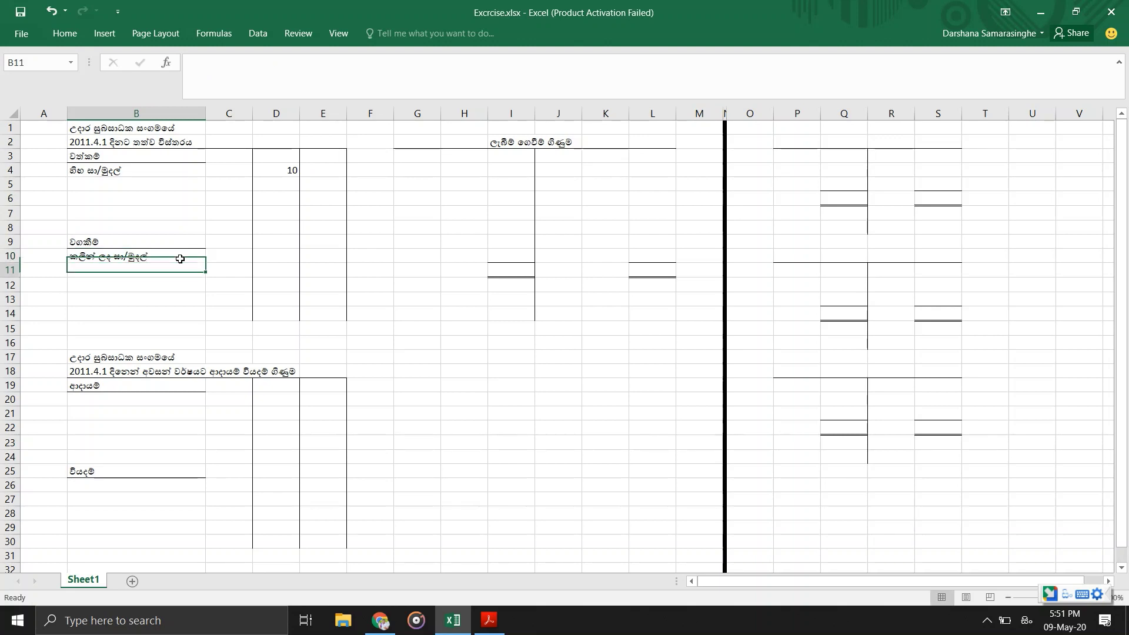
Look up the 2011.03.31 prepaid subscription amount in the PDF and enter 8 in D10.
click(180, 259)
key(Right)
key(Right)
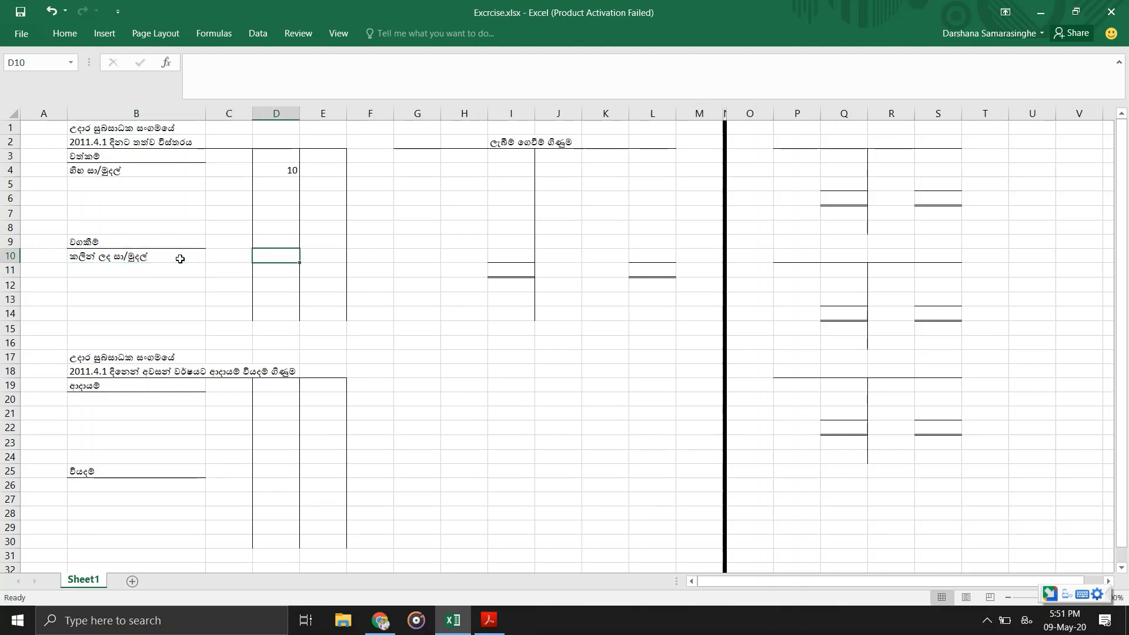
key(alt+Tab)
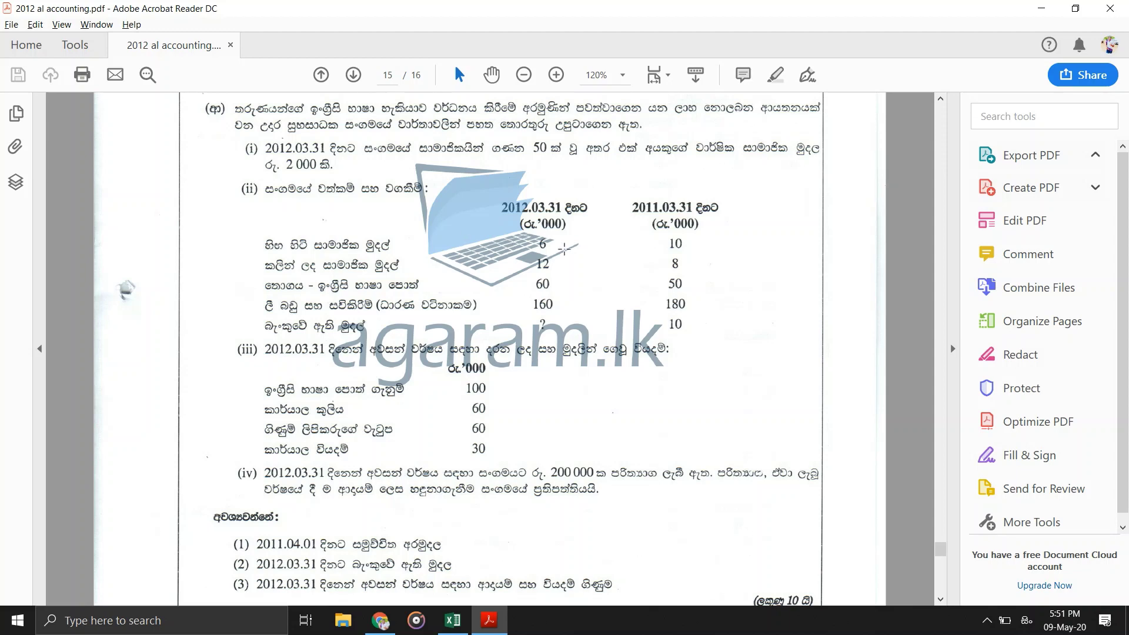
key(alt+Tab)
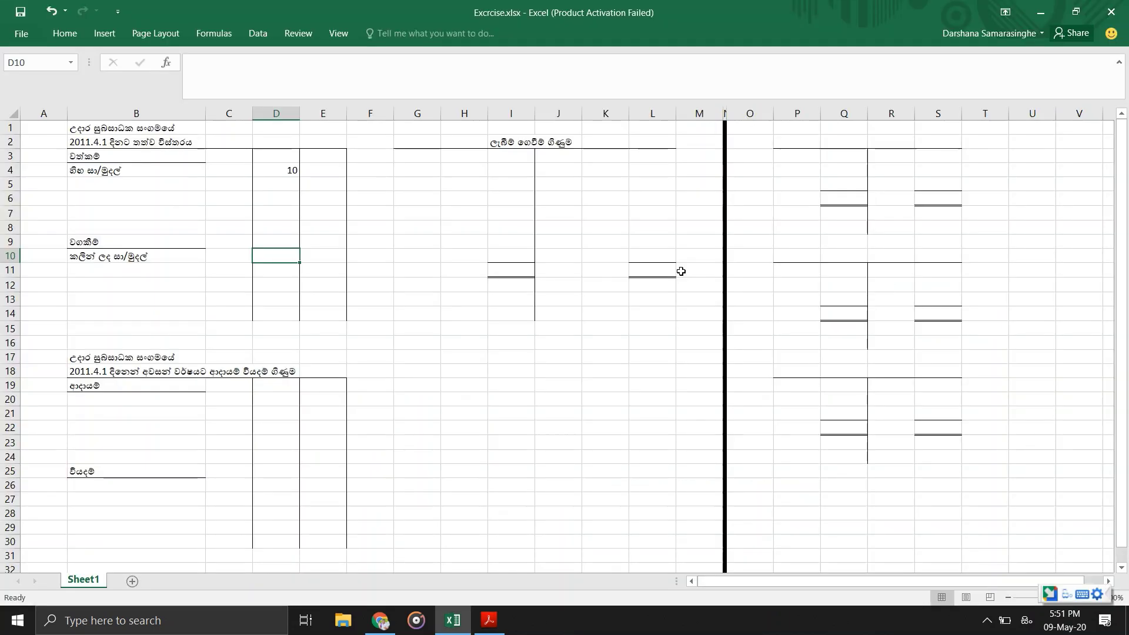
text(8)
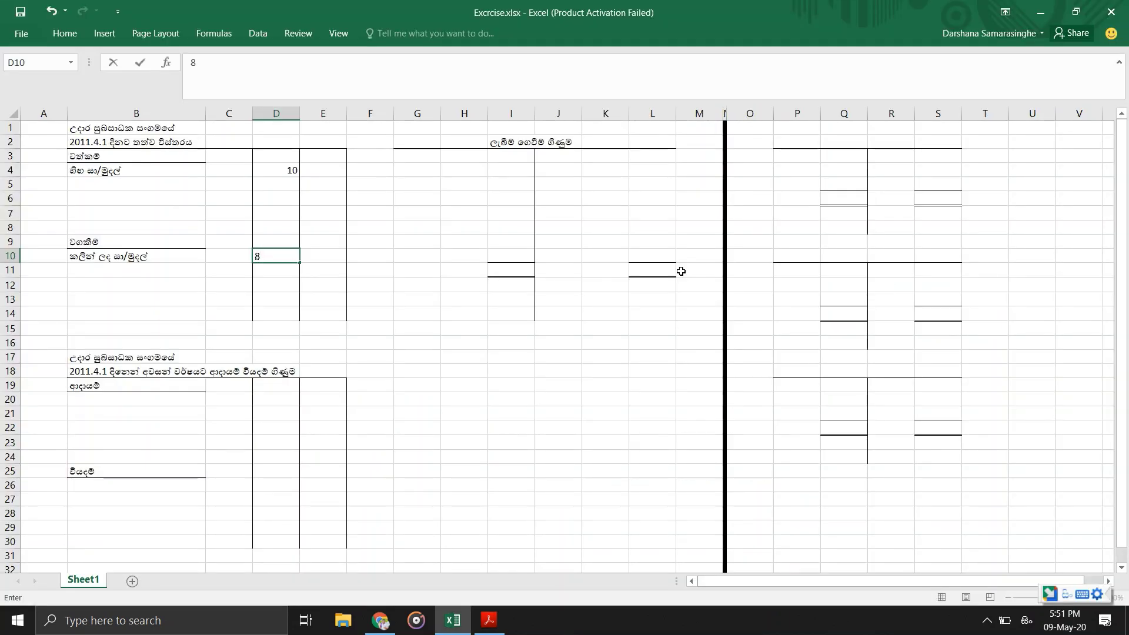
key(Return)
Consult the PDF for the stock figure, then add the asset "තොගය" in B5 with amount 50 in D5.
key(alt+Tab)
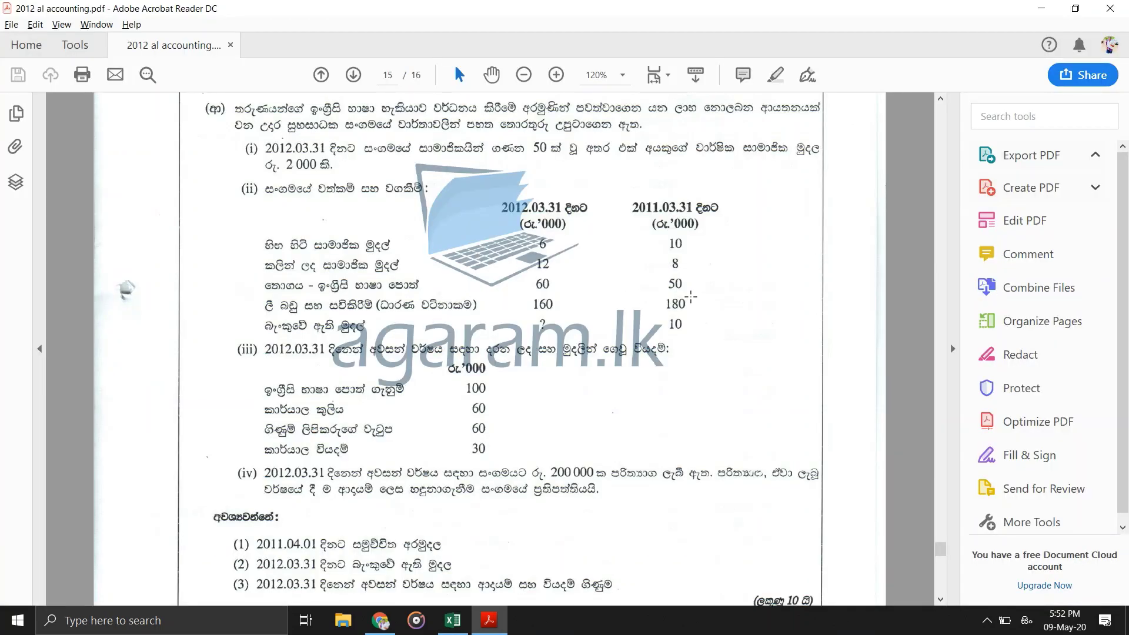
key(alt+Tab)
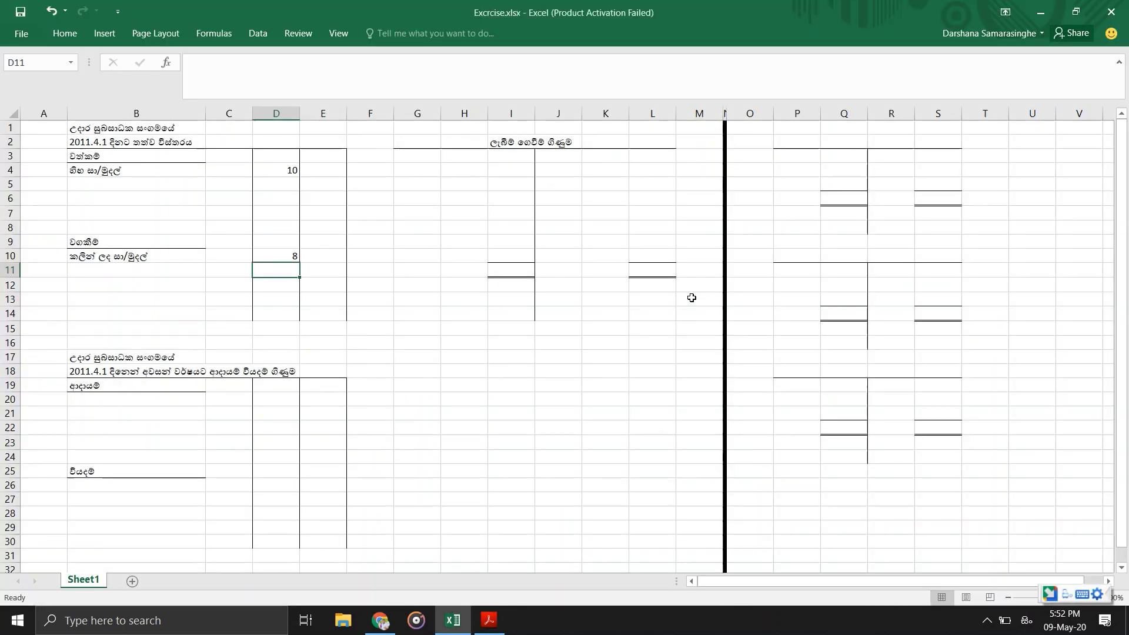
click(163, 185)
text(thoga)
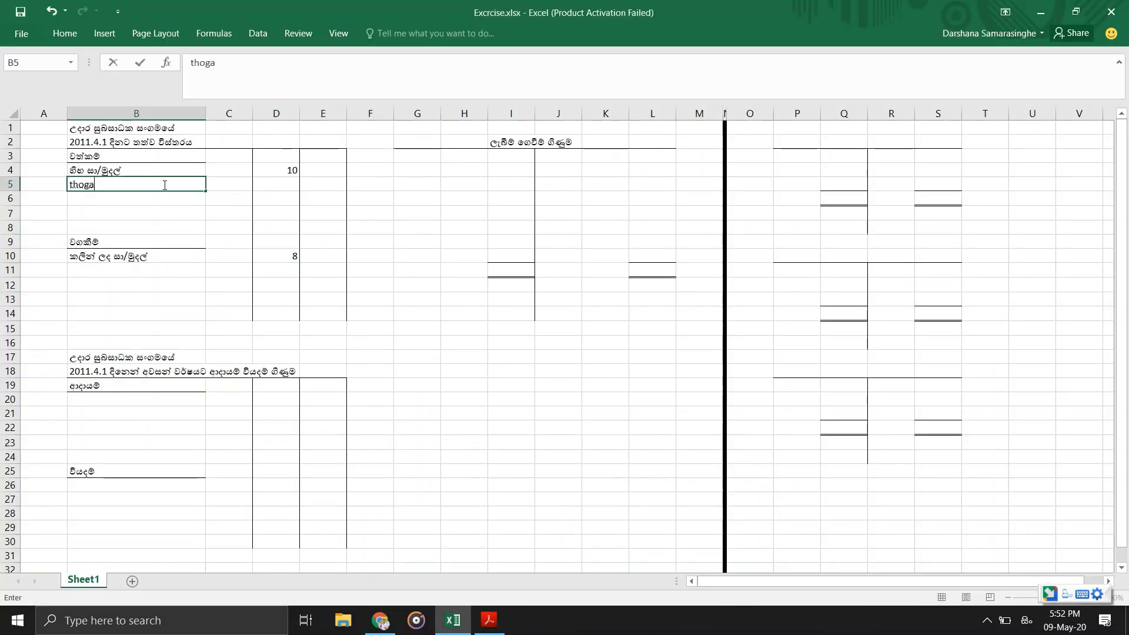
text(ya)
key(Return)
key(Up)
key(Right)
key(Right)
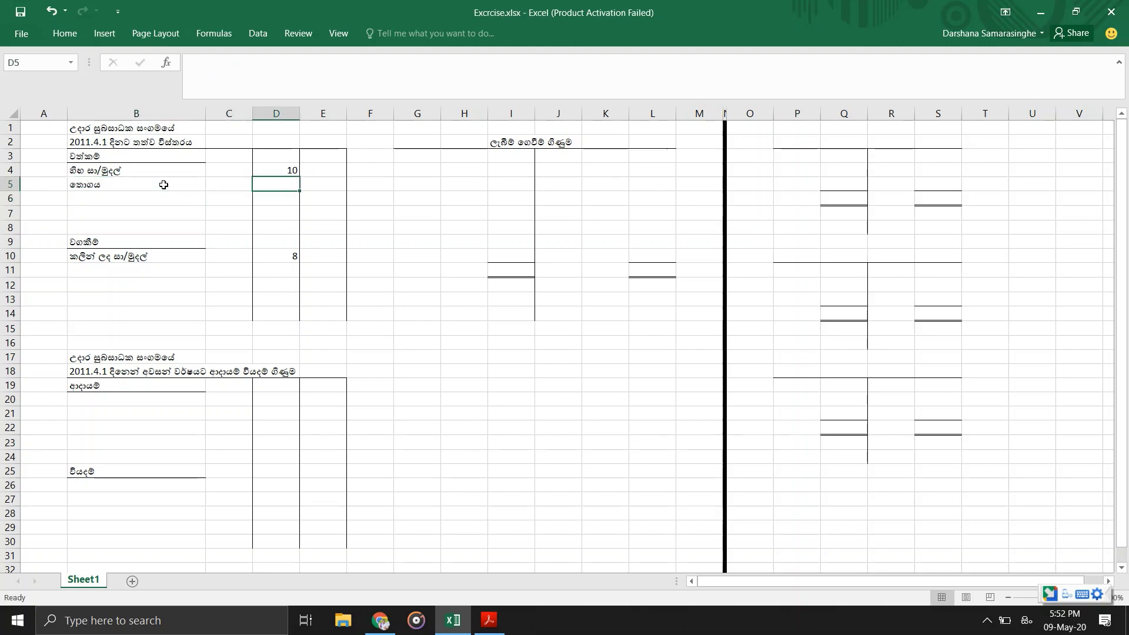
text(50)
key(Return)
Consult the PDF for the furniture figure and add the asset "ලී බඩු" in B6 with amount 180 in D6.
key(alt+Tab)
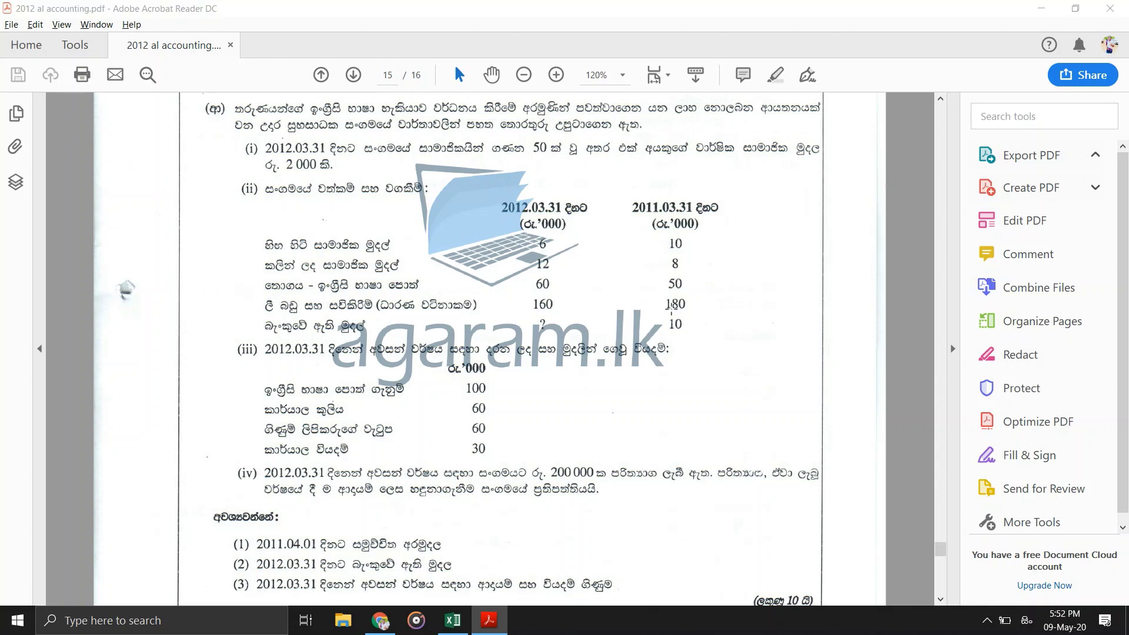
key(alt+Tab)
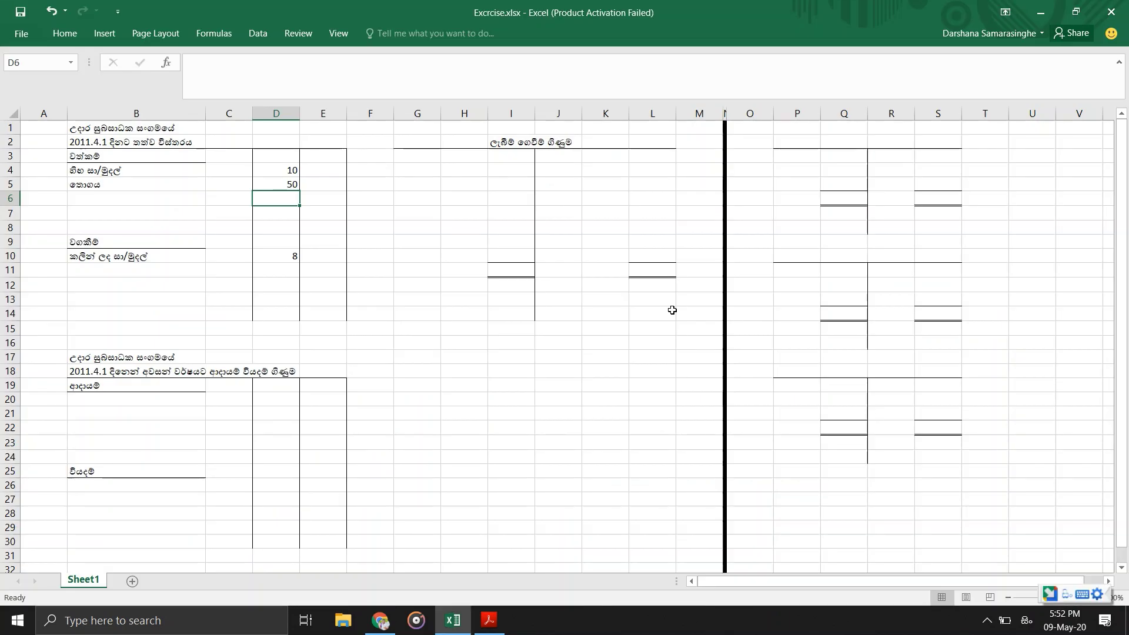
click(173, 195)
text(ලි බදු)
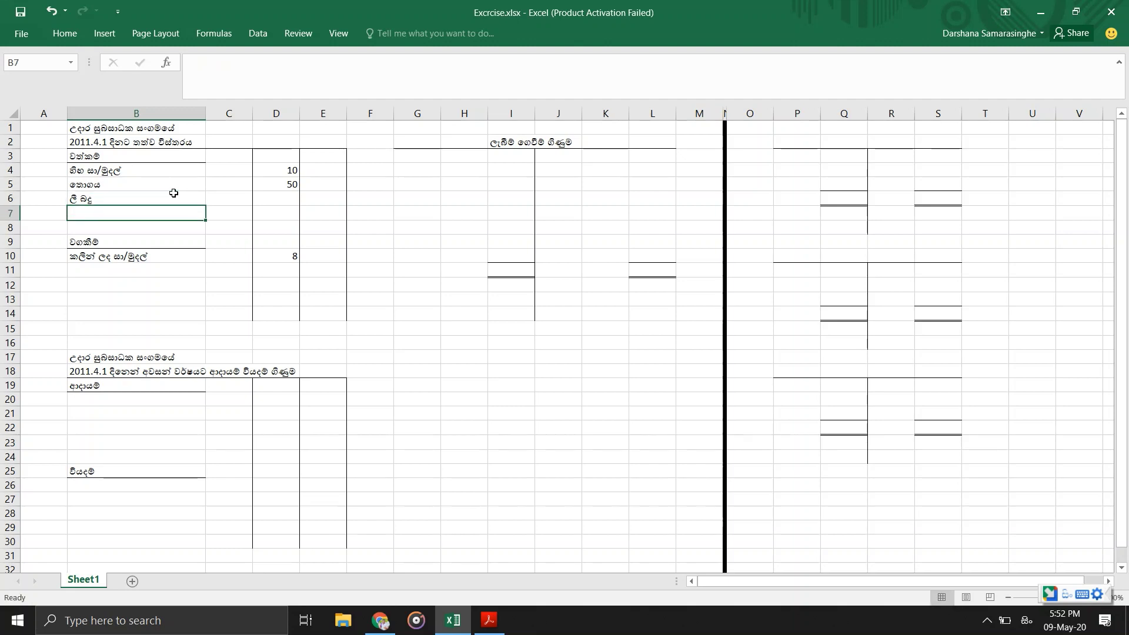
key(Right)
key(Right)
text(180)
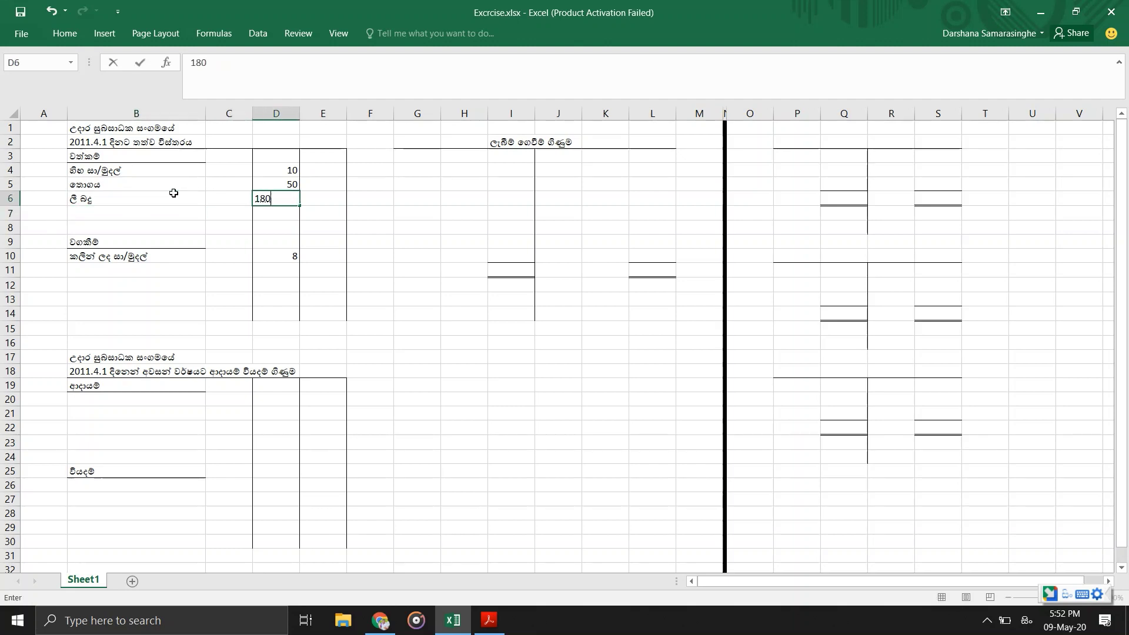
key(Return)
Consult the PDF for the bank balance item and add the asset label "බැංකු මුදල්" in B7.
key(alt+Tab)
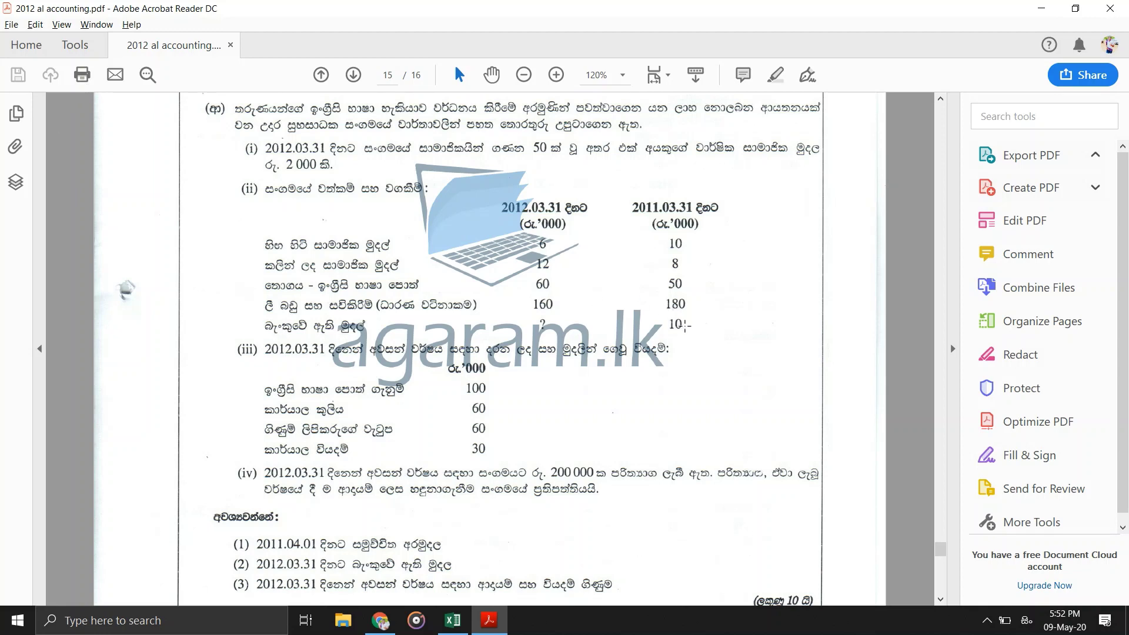
key(alt+Tab)
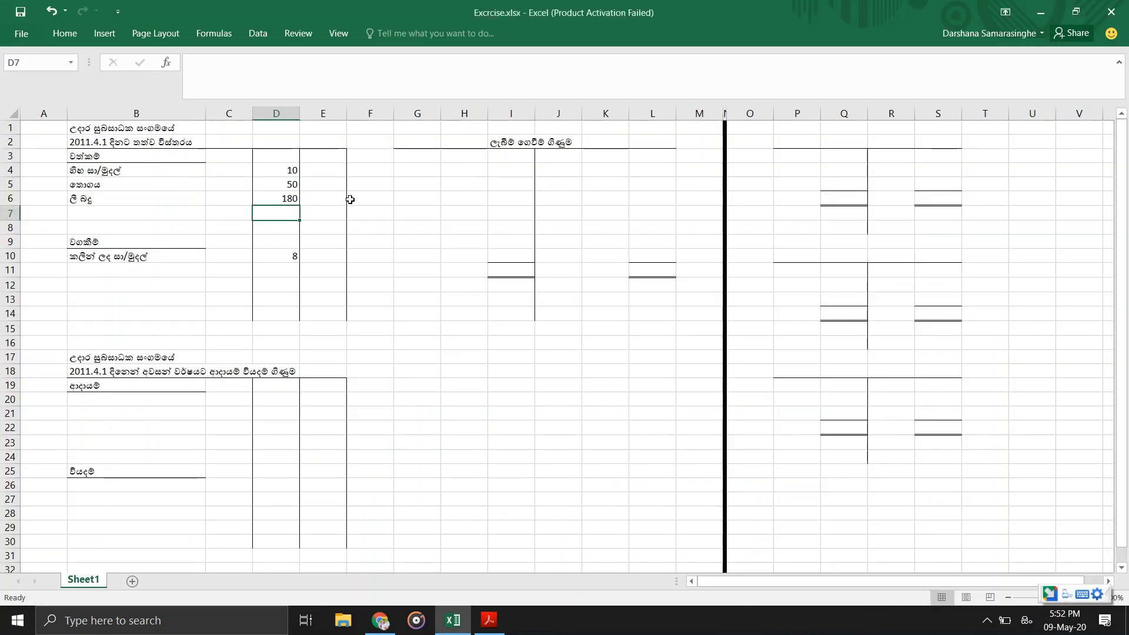
click(92, 211)
text(බැංකු m)
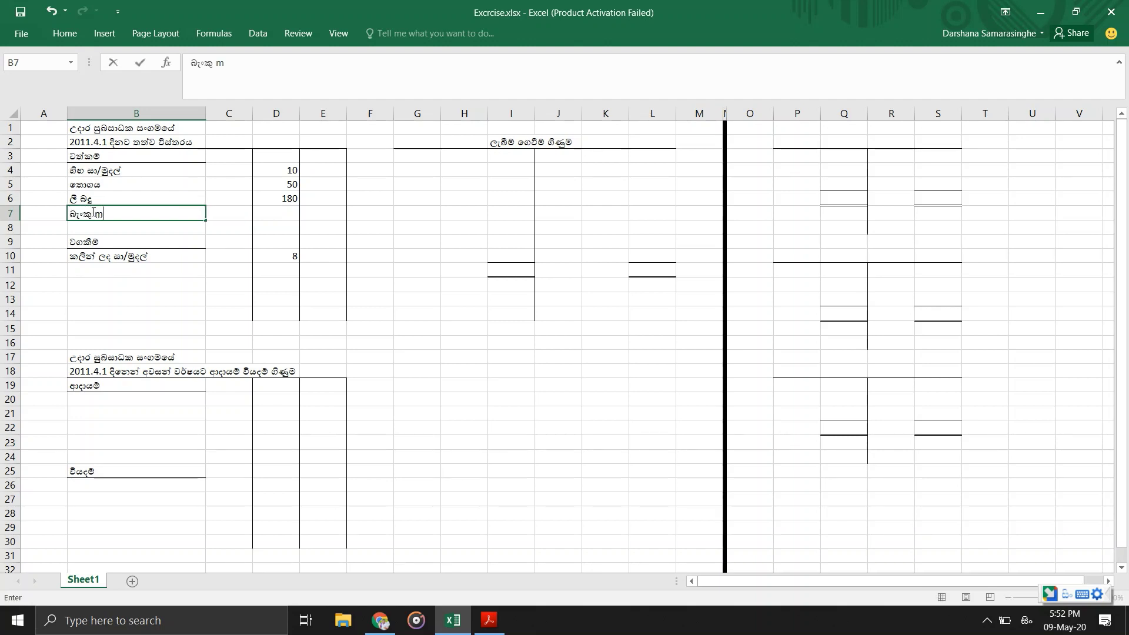
text(udal)
key(Return)
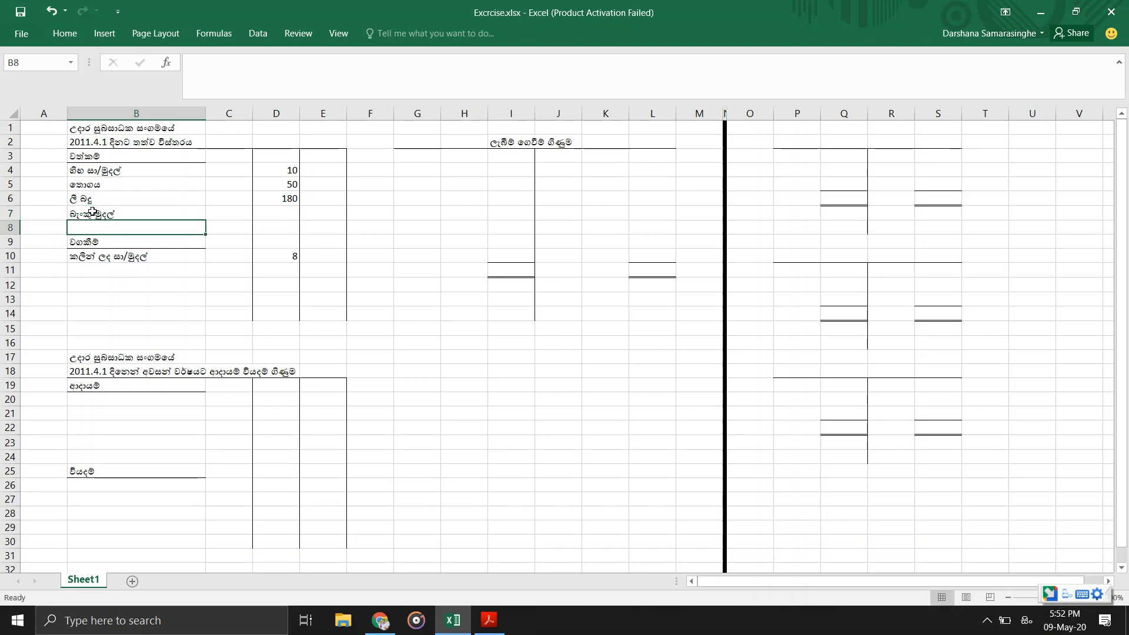
Enter 10 in D7 as the amount of the bank balance.
key(Up)
key(Up)
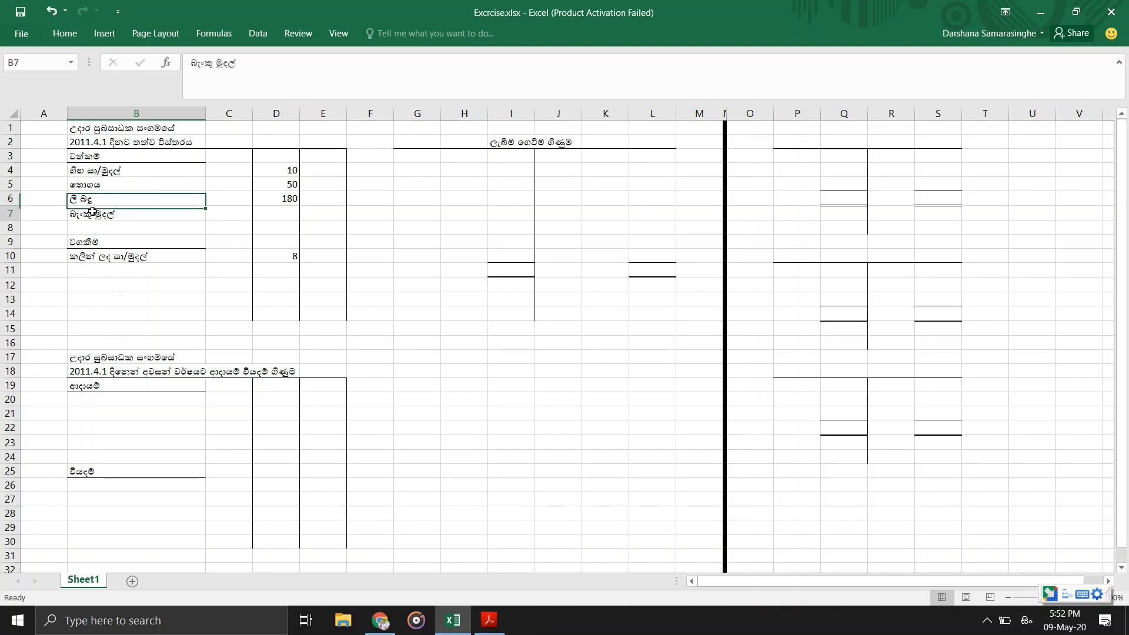
key(Down)
key(Right)
key(Right)
text(10)
key(Return)
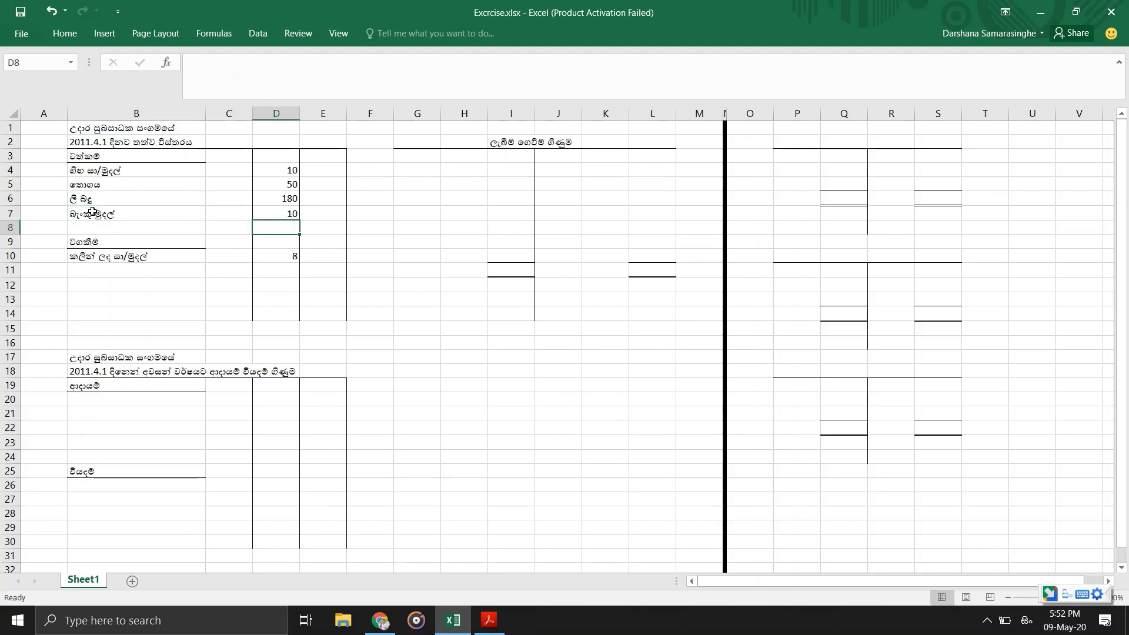
Check the 2011.03.31 figures in the PDF, sum the asset amounts in D4:D7 and enter the total 250 in E8.
key(alt+Tab)
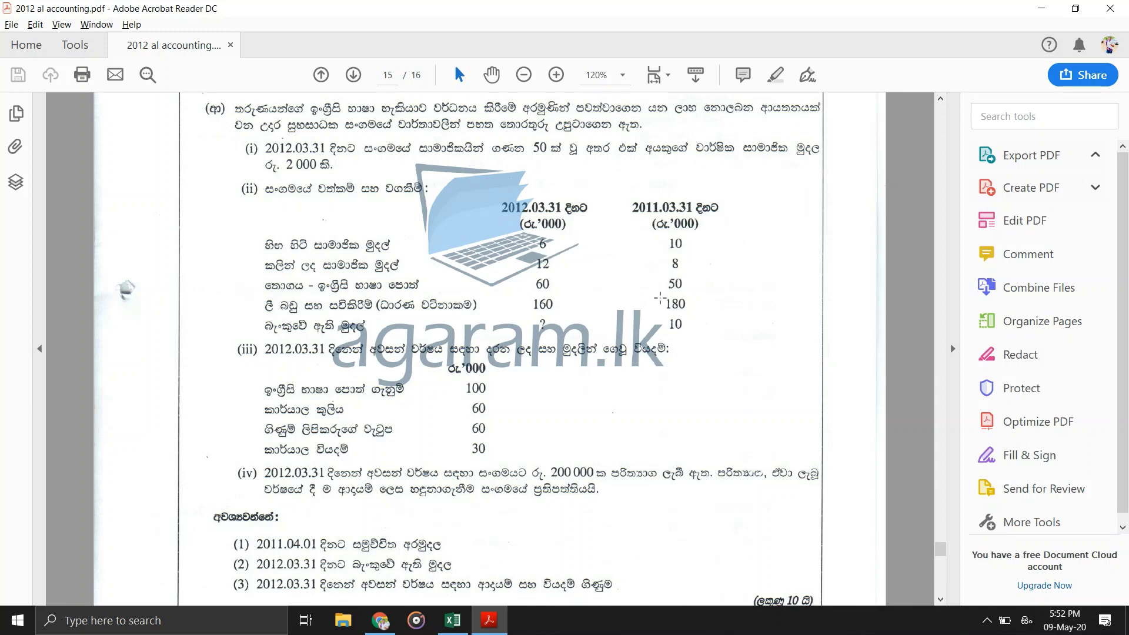
key(alt+Tab)
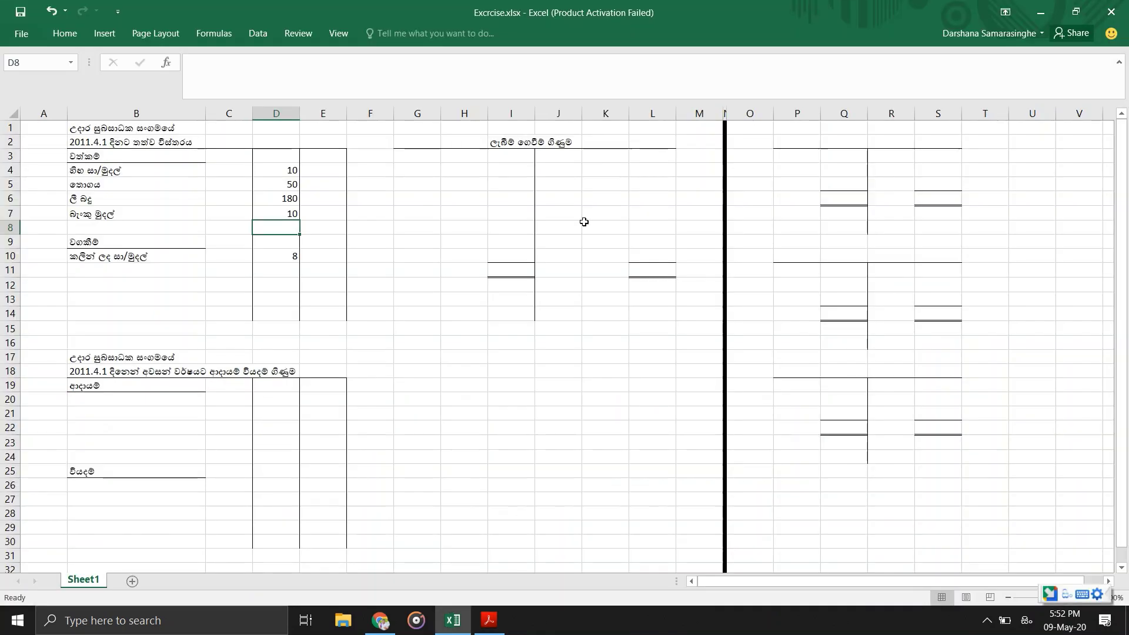
click(340, 228)
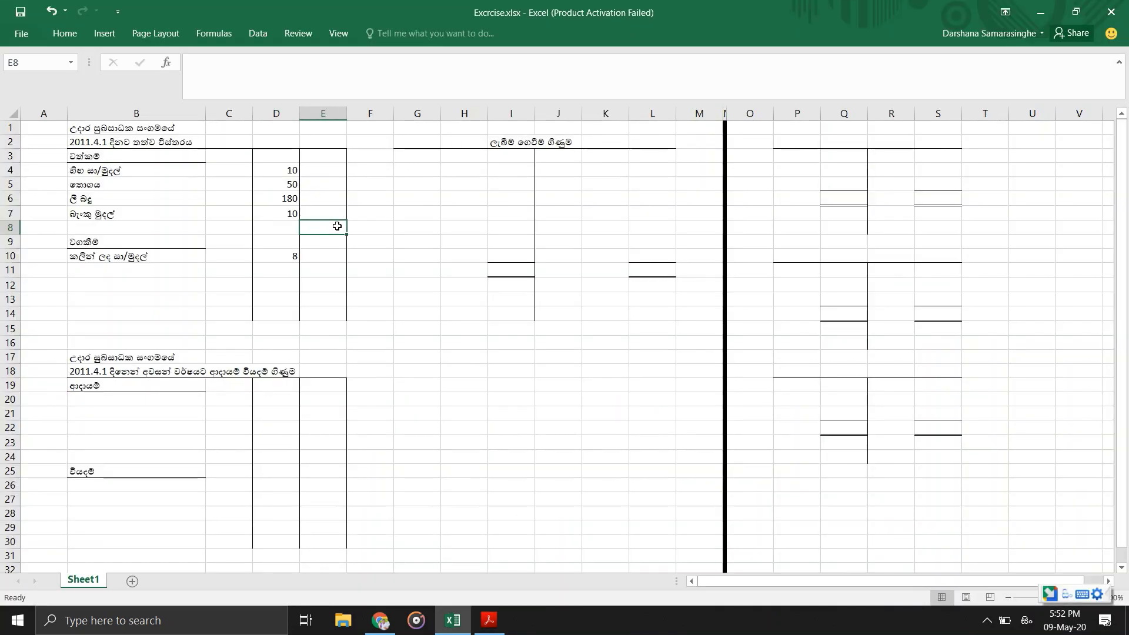
click(290, 171)
drag(286, 214, 291, 212)
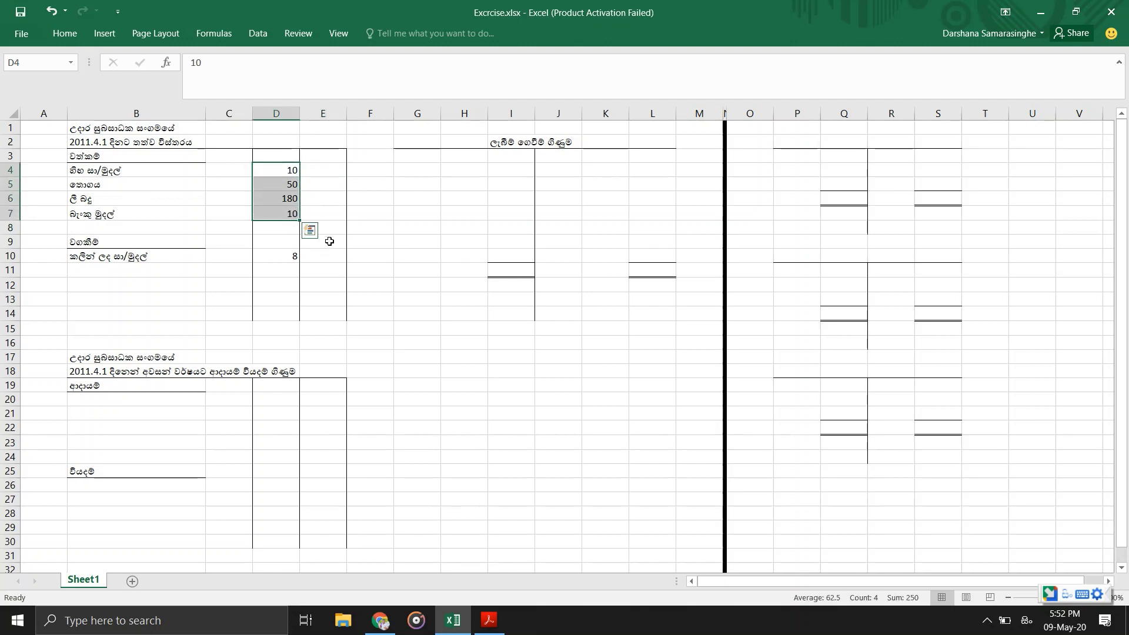
click(330, 240)
click(332, 226)
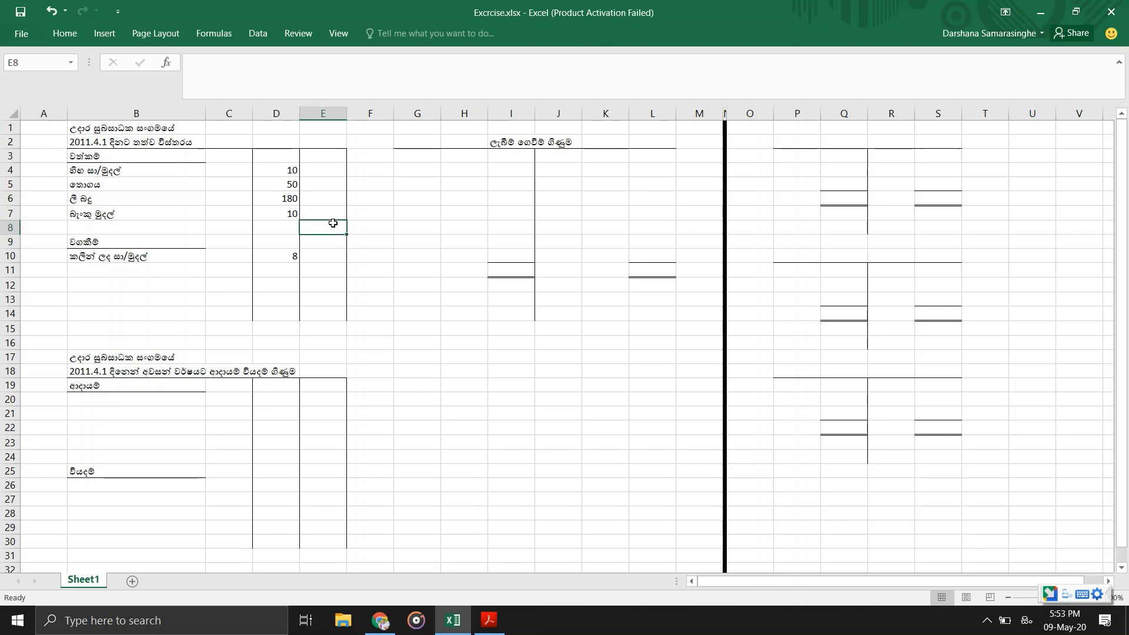
text(28)
key(BackSpace)
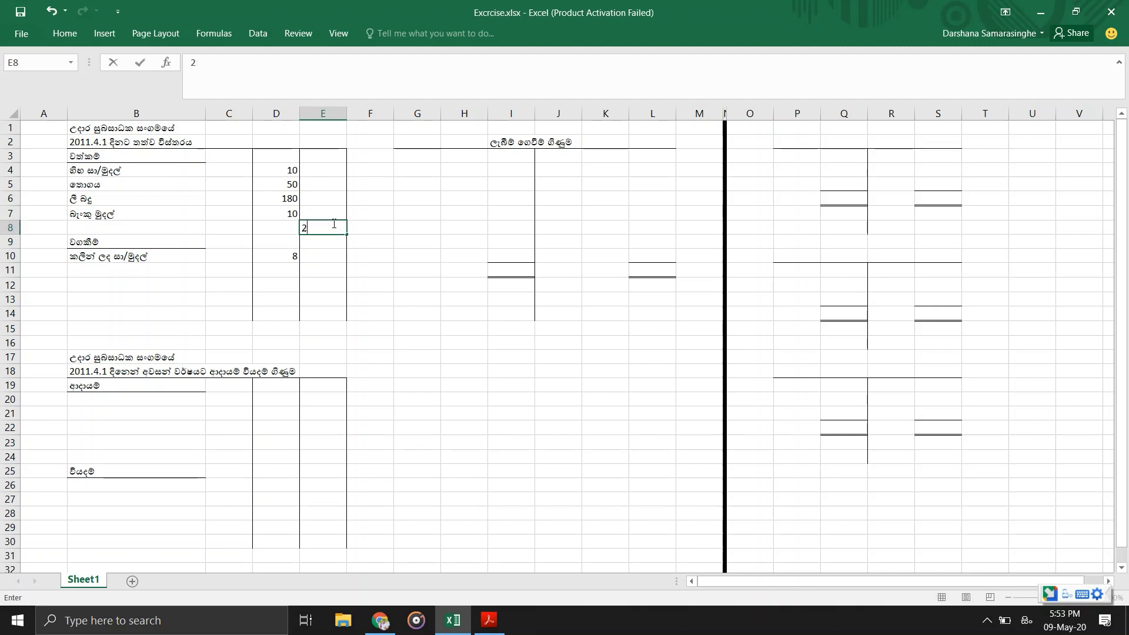
text(50)
key(Return)
key(Return)
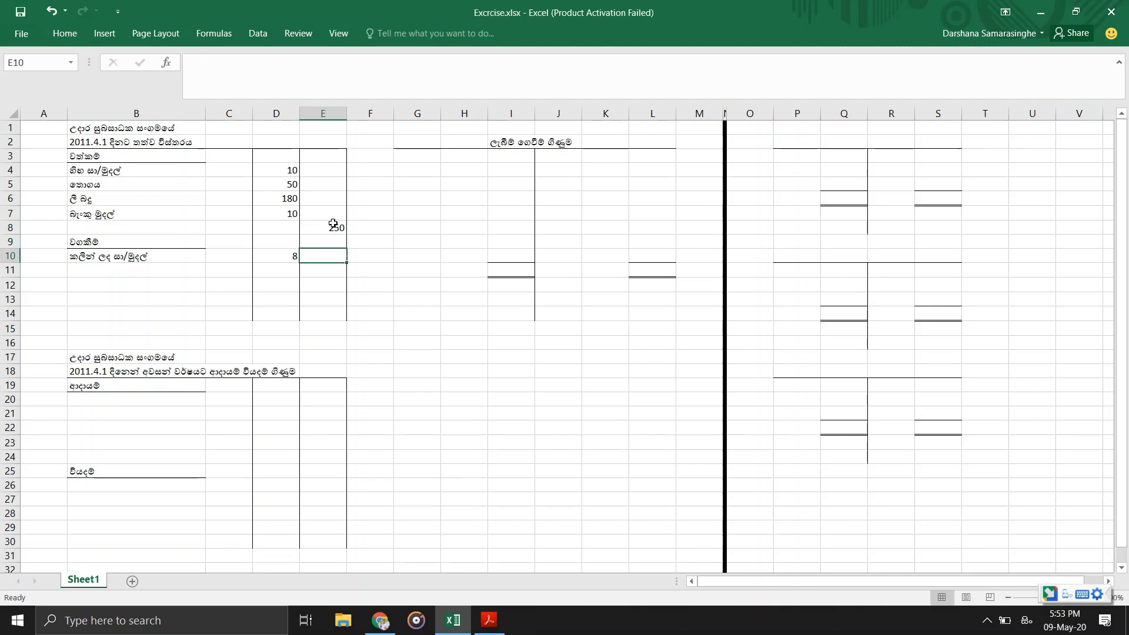
Enter the liabilities total as -8 in E11.
key(Return)
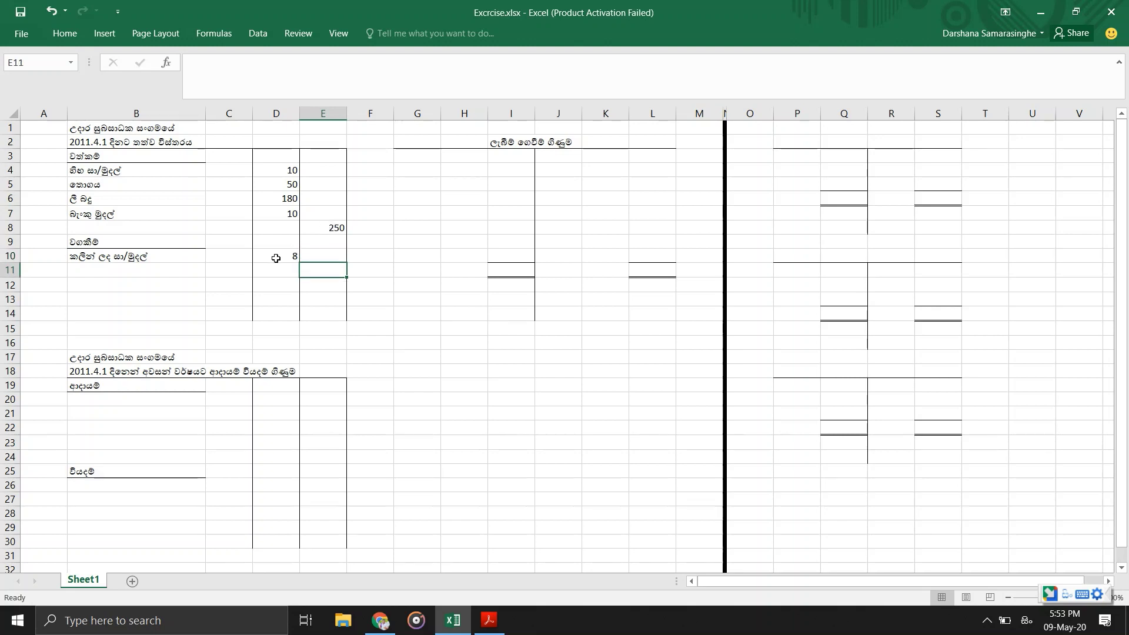
text(-8)
key(Return)
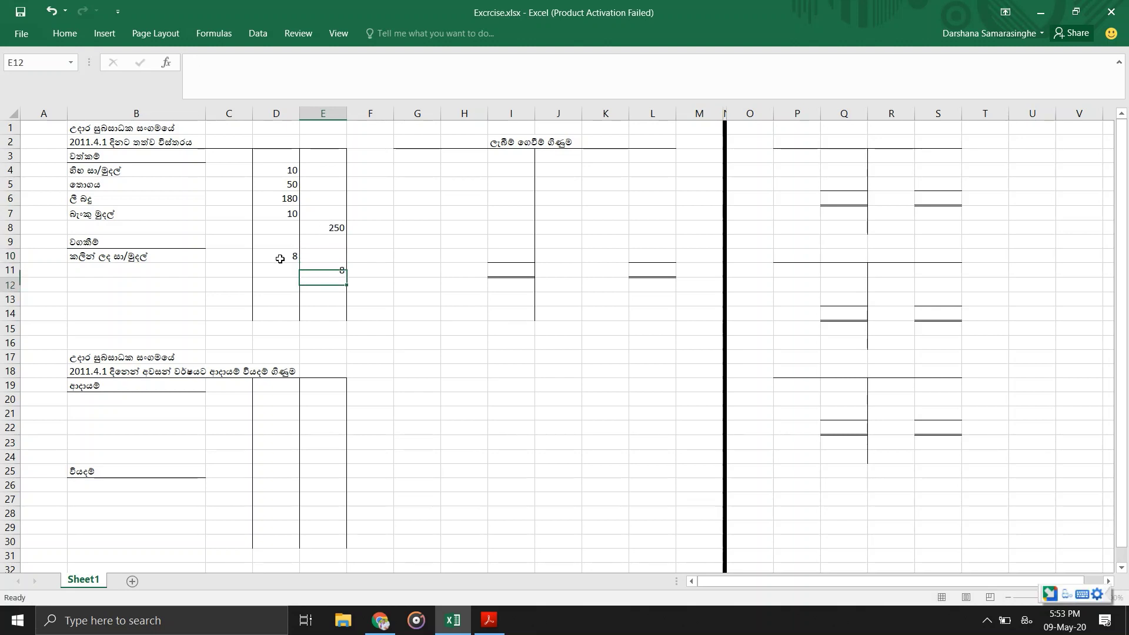
key(Return)
Add the accumulated fund label "සමුචිත අරමුදල" in B13.
click(103, 299)
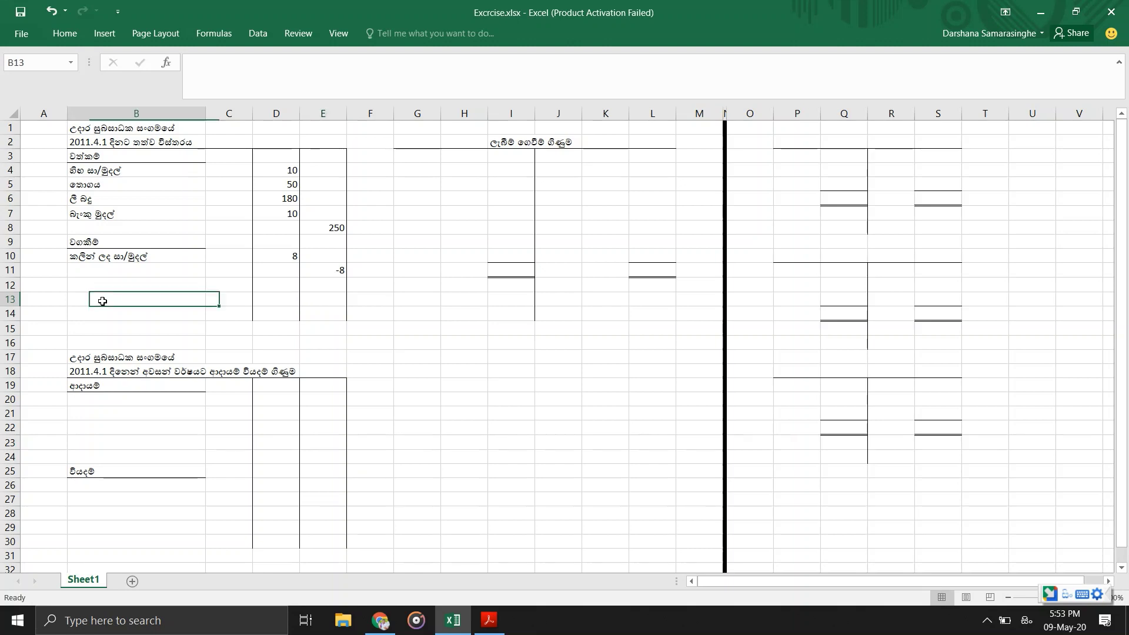
text(samu)
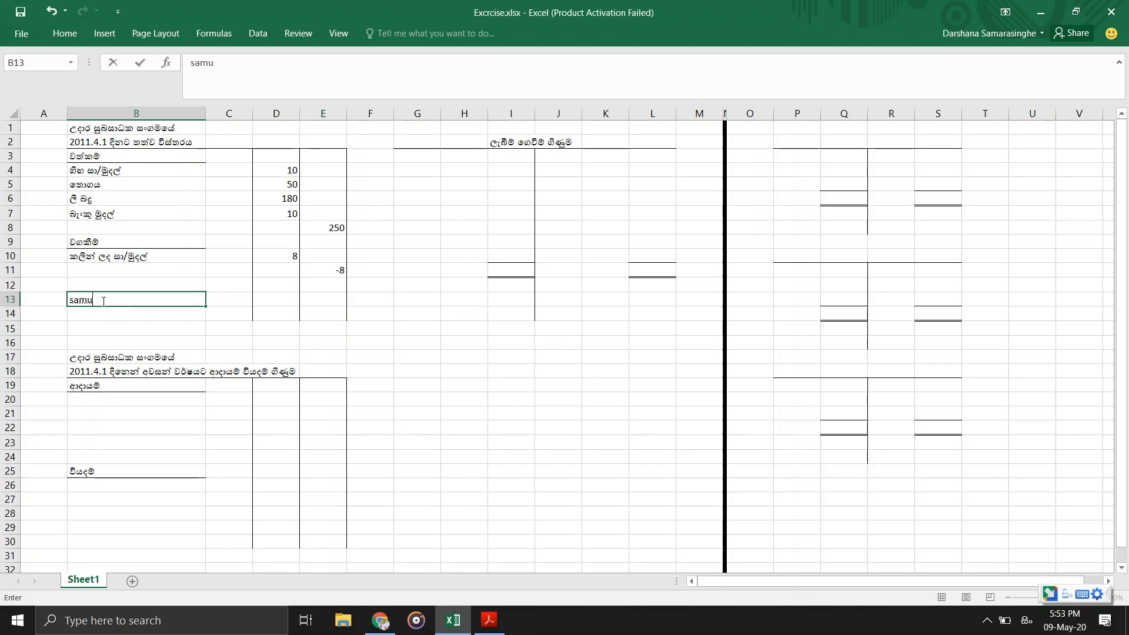
text(chith aramudala)
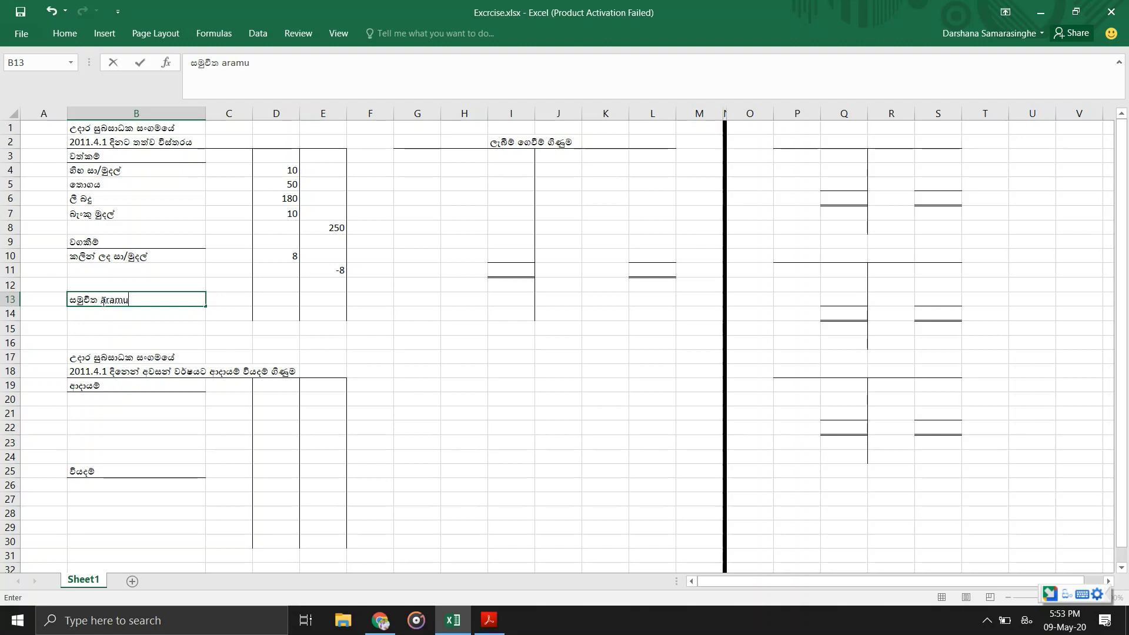
key(Down)
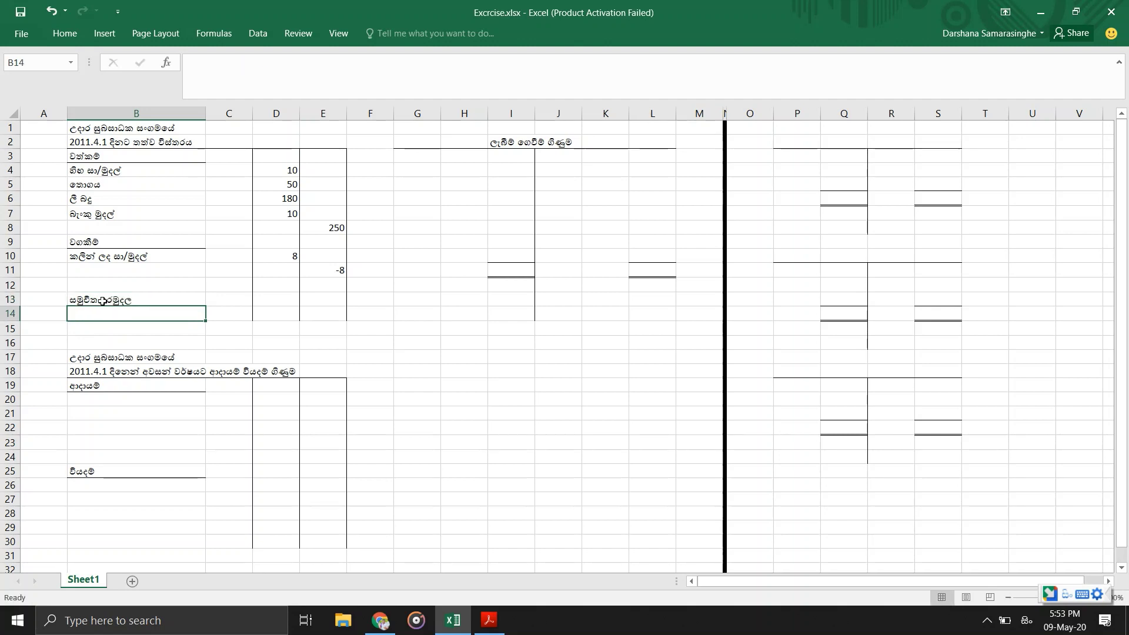
Enter 242 in E13 as the accumulated fund, the assets total less the liabilities total.
key(Up)
key(Right)
key(Right)
key(Right)
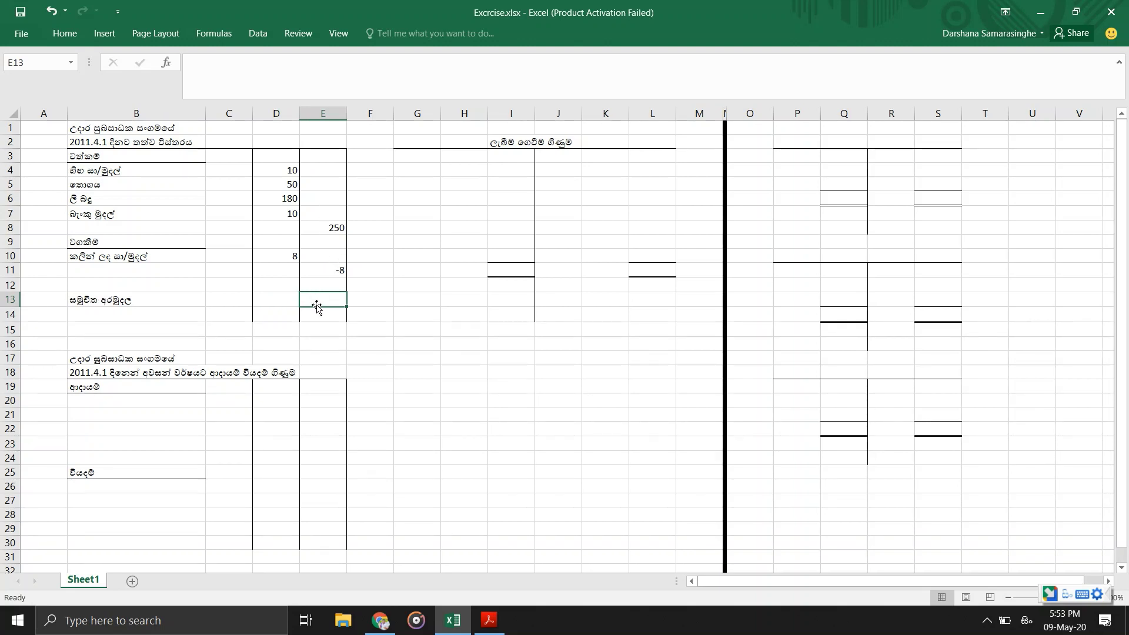
text(242)
key(Return)
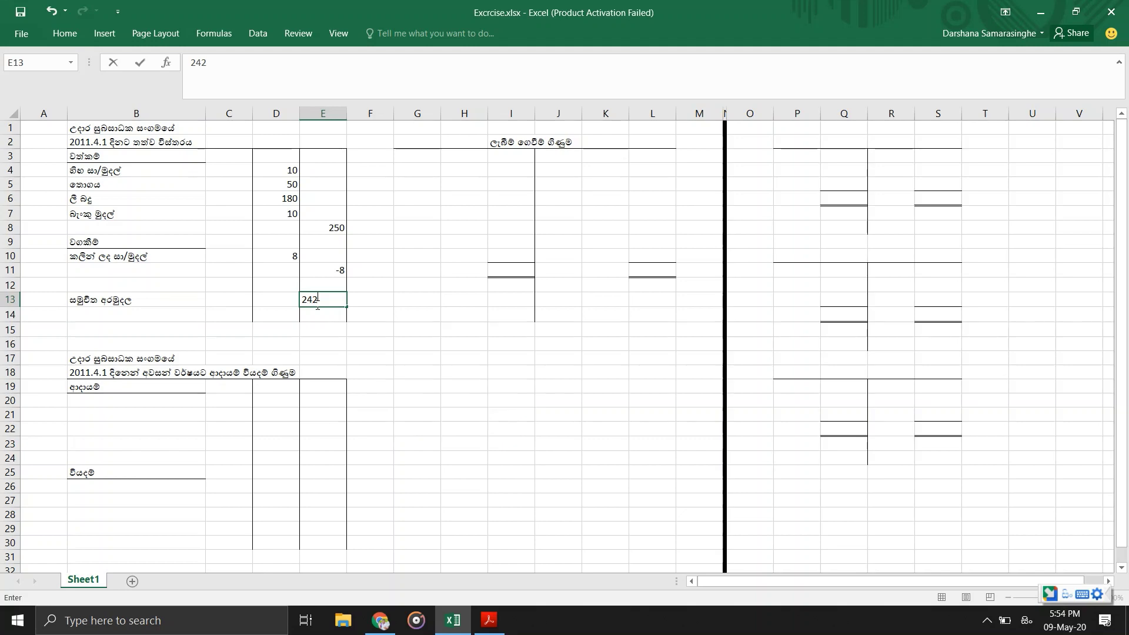
key(Return)
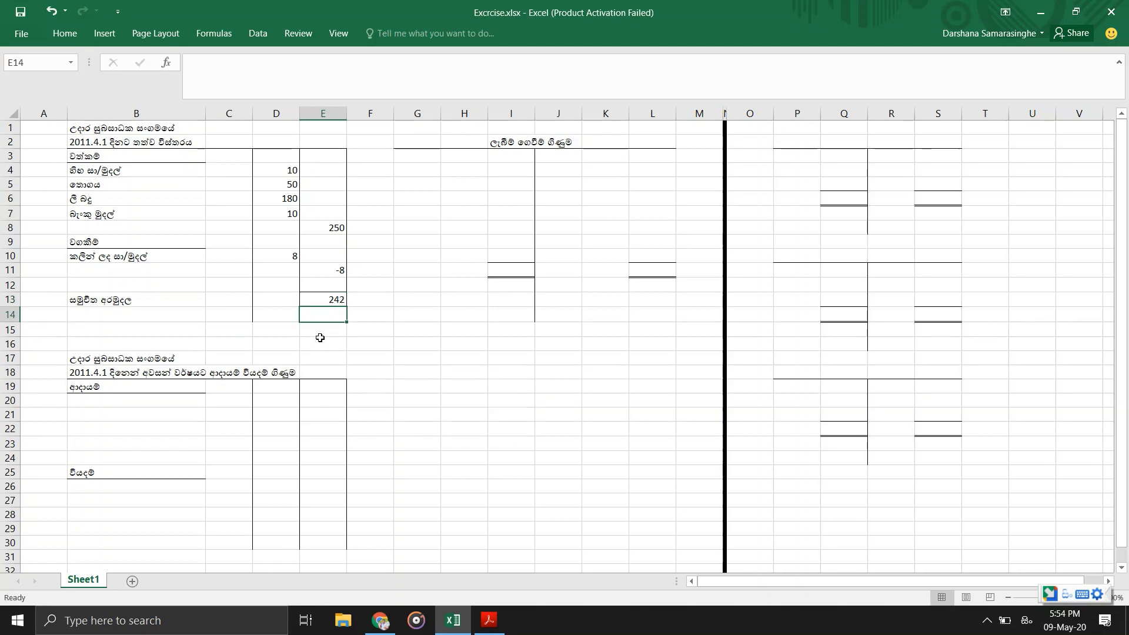
Compare the finished 2011.4.1 statement with the PDF's required tasks and its 2011.03.31 figures.
key(alt+Tab)
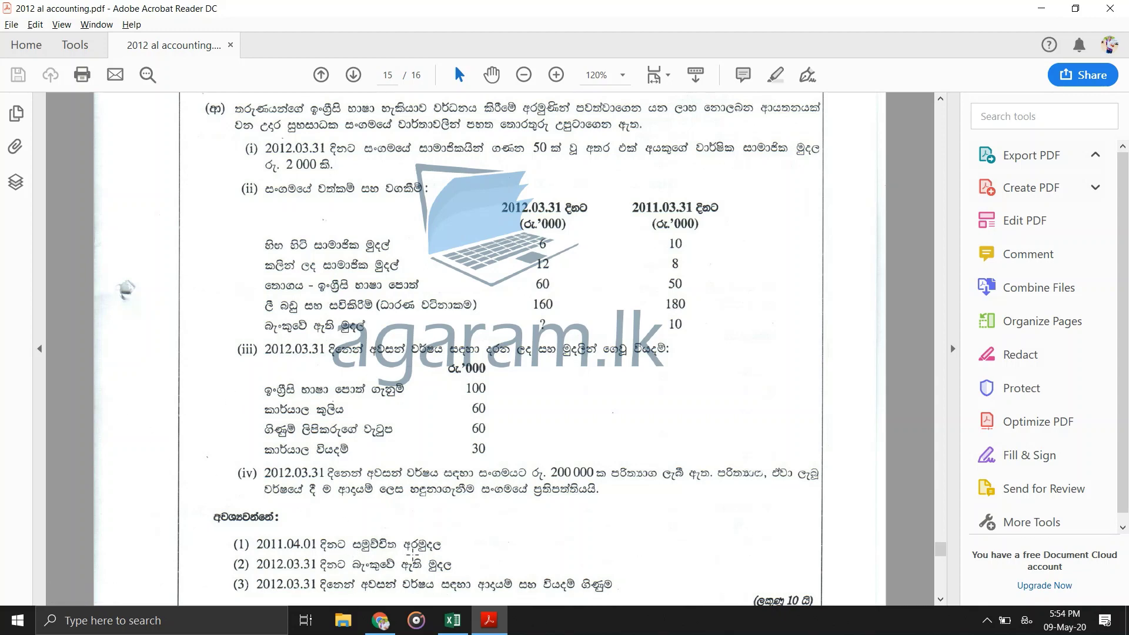
key(alt+Tab)
click(414, 556)
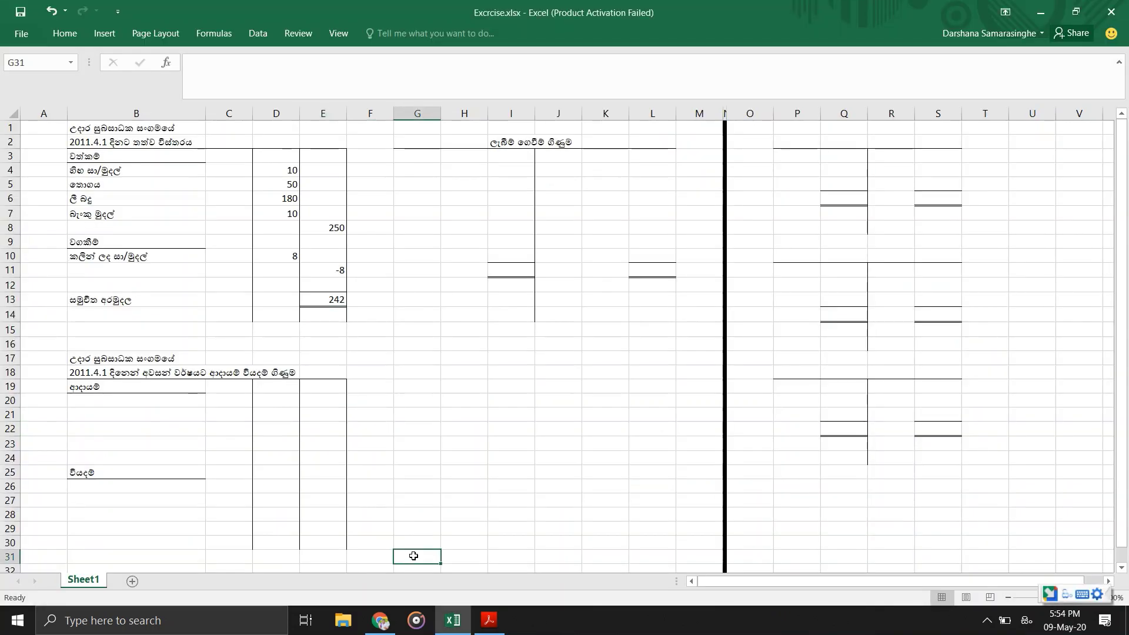
key(alt+Tab)
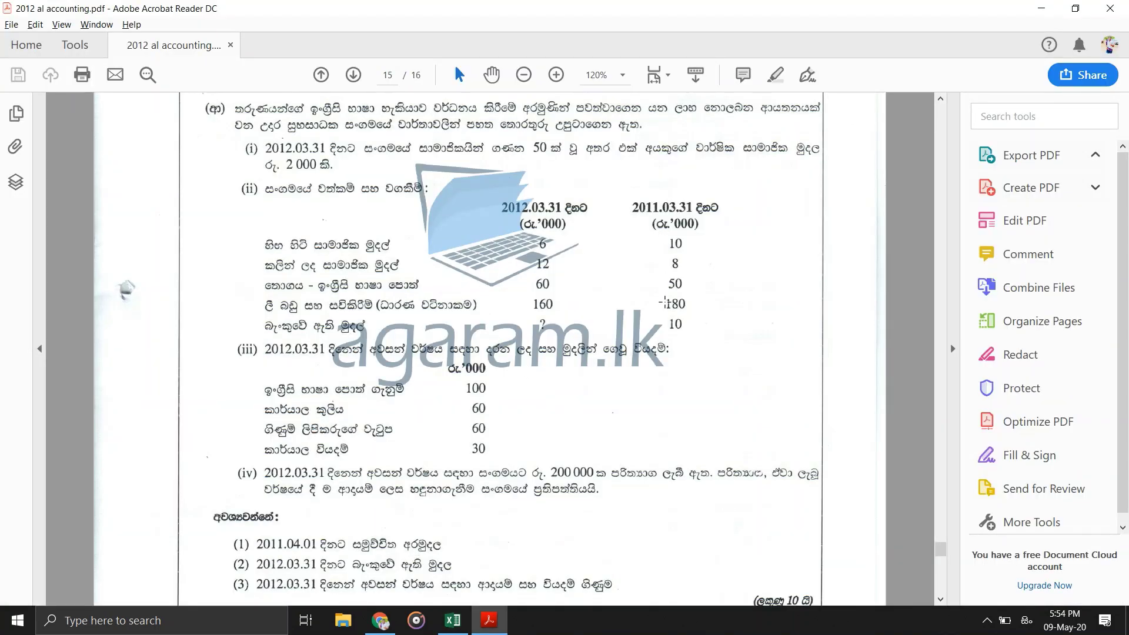
key(alt+Tab)
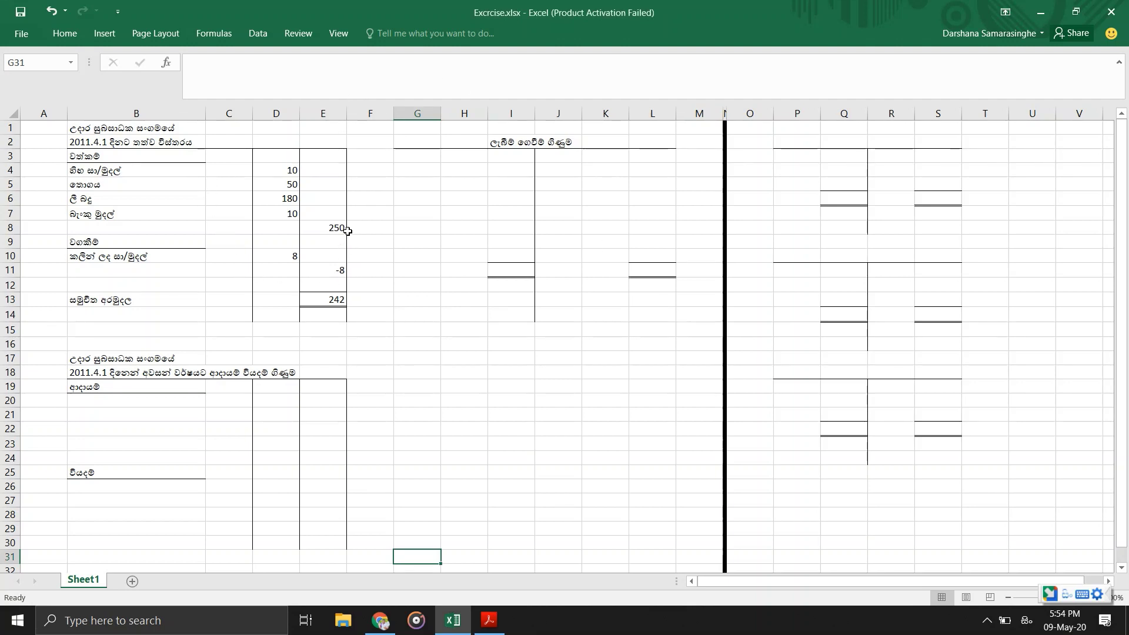
click(334, 312)
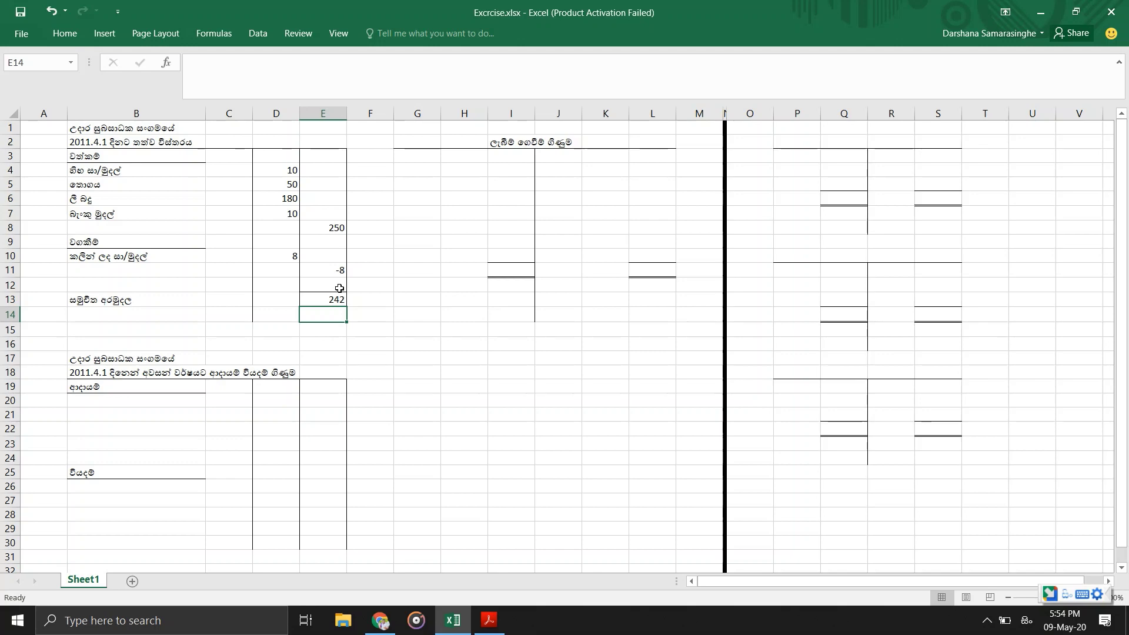
Look up the 2011.03.31 bank balance in the PDF and record the opening balance "ශේශය" in G3 with amount 10 in I3.
key(alt+Tab)
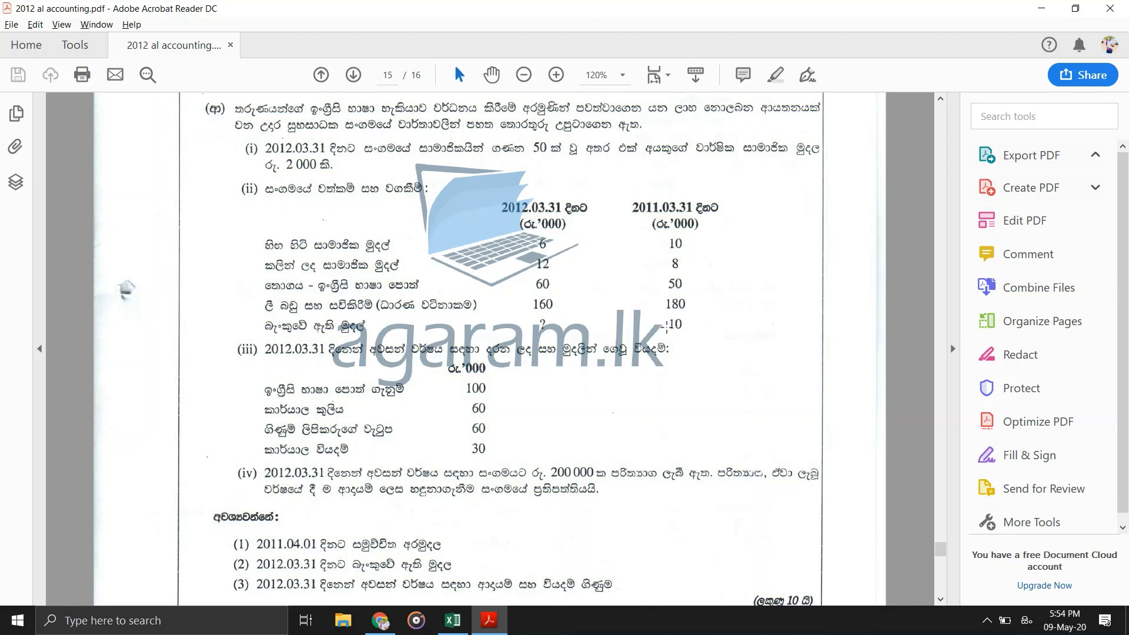
key(alt+Tab)
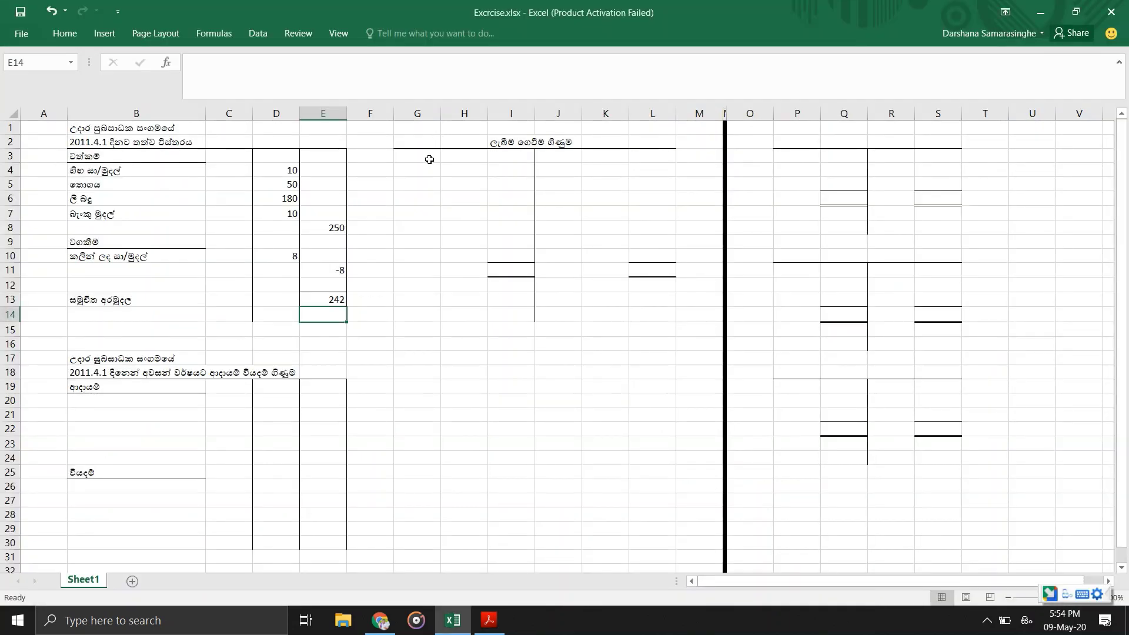
click(403, 157)
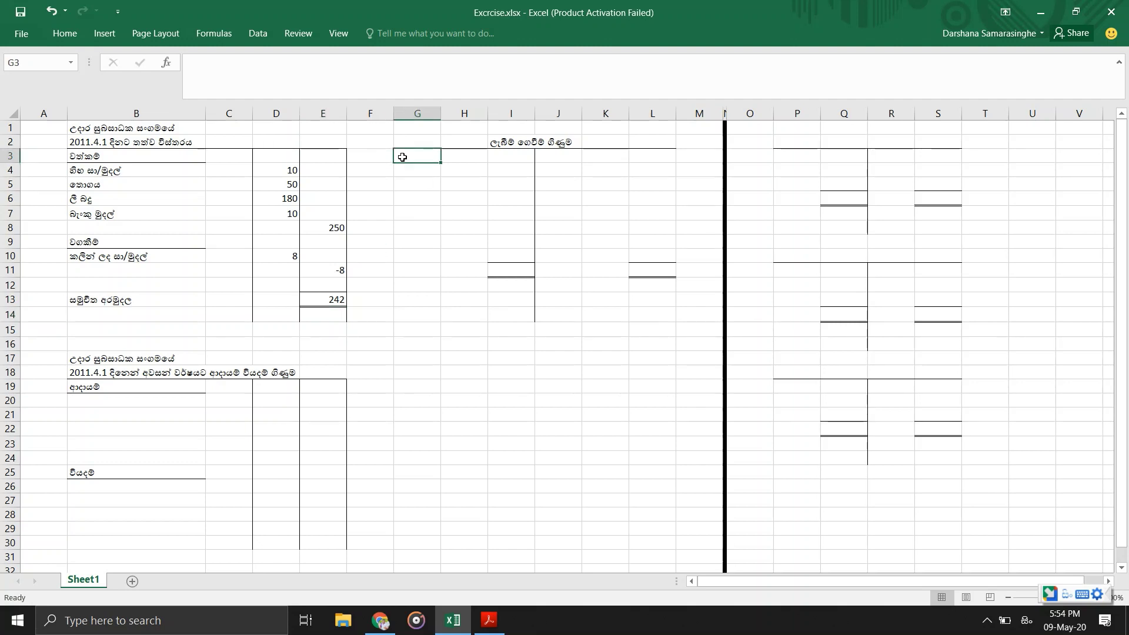
text(sශේෂය)
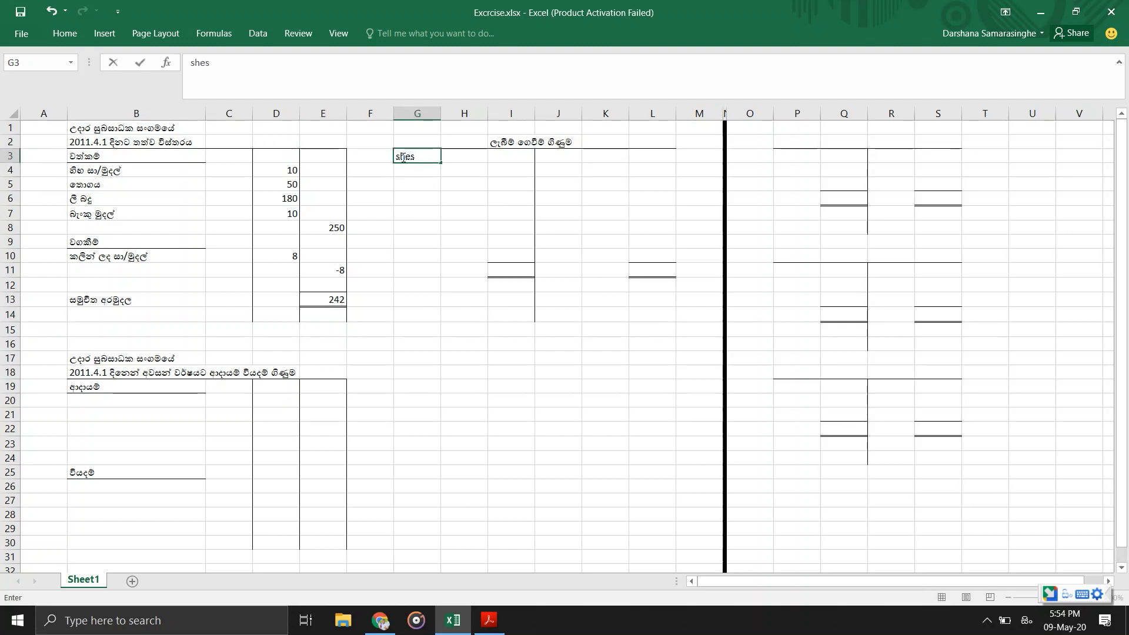
key(Return)
key(Up)
key(Right)
key(Right)
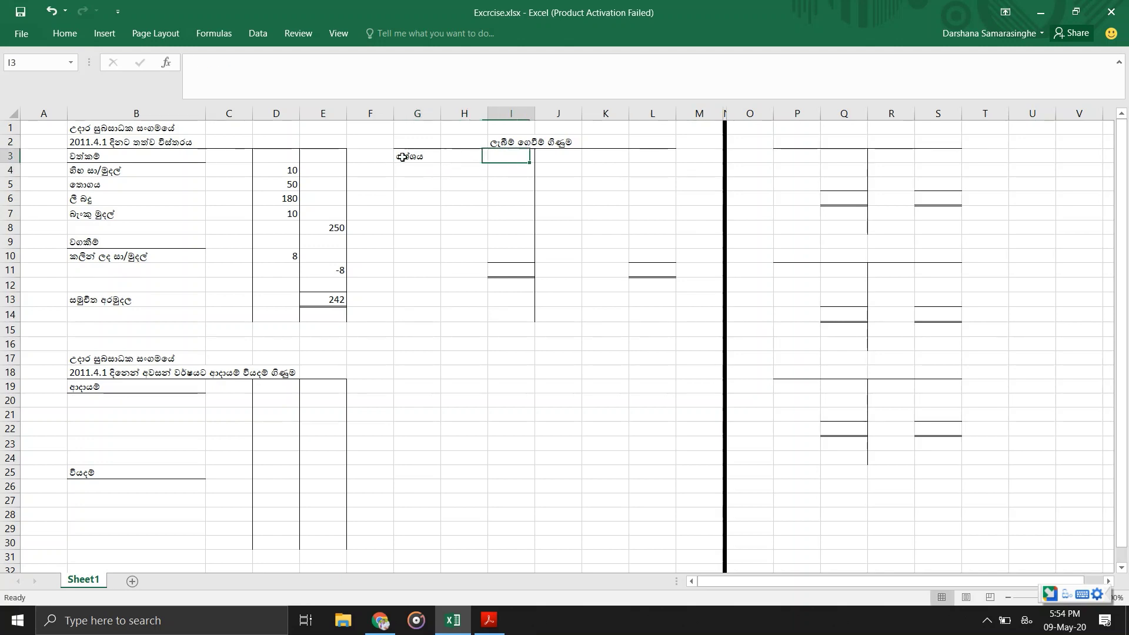
text(10)
key(Return)
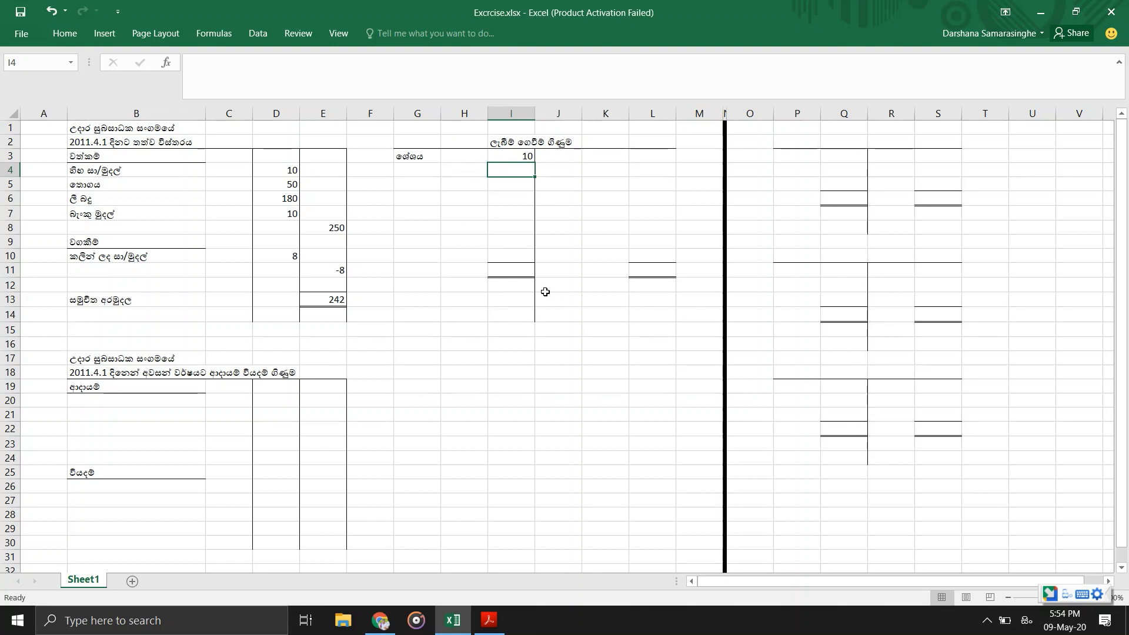
Consult the PDF's 2012.03.31 expense items and title the books account "එන්ග්රීසි පොත් ගිණුම" in Q2.
click(508, 158)
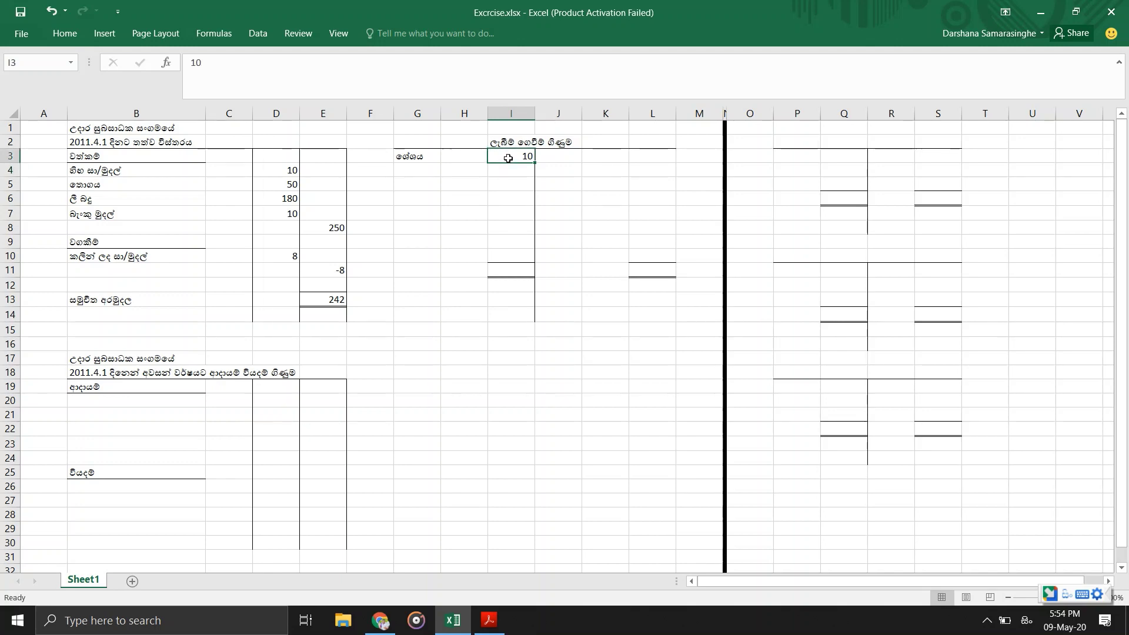
key(alt+Tab)
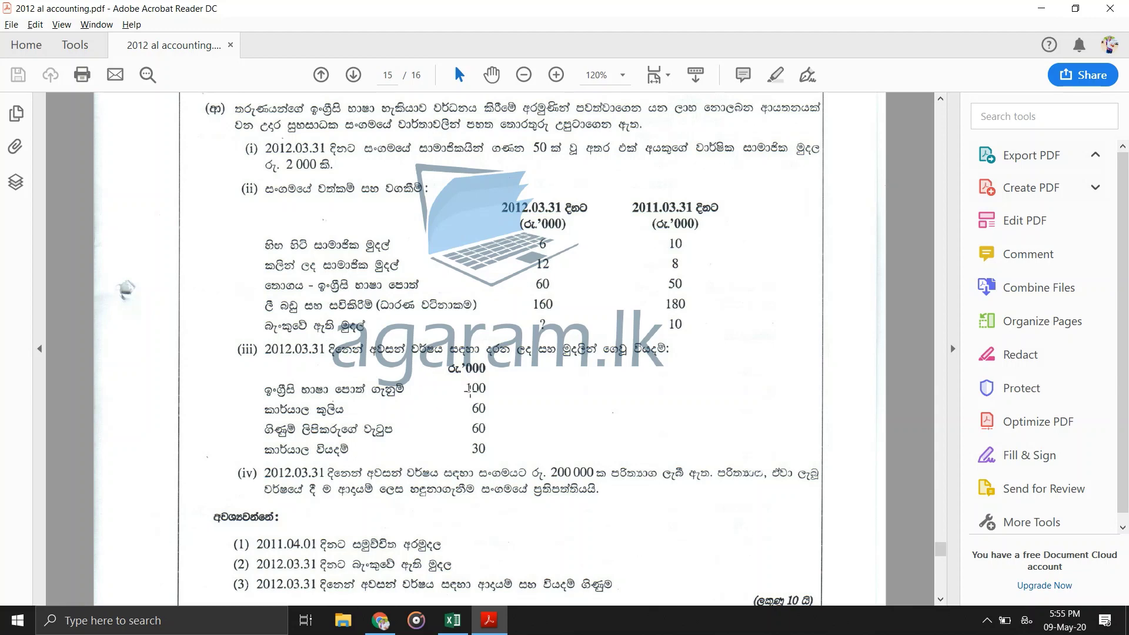
key(alt+Tab)
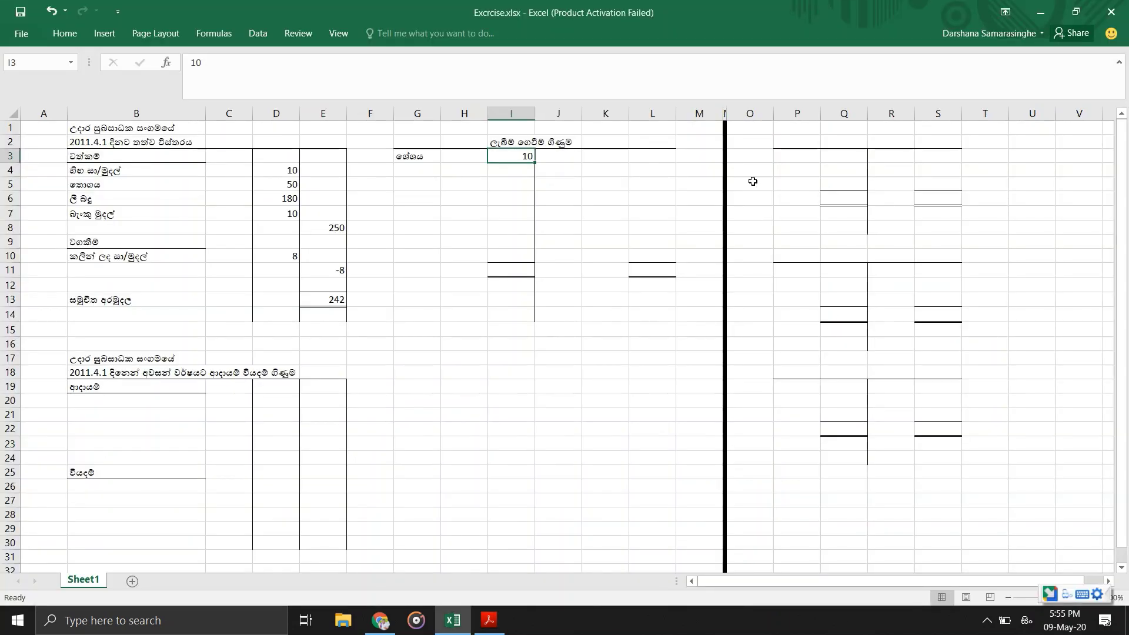
click(839, 144)
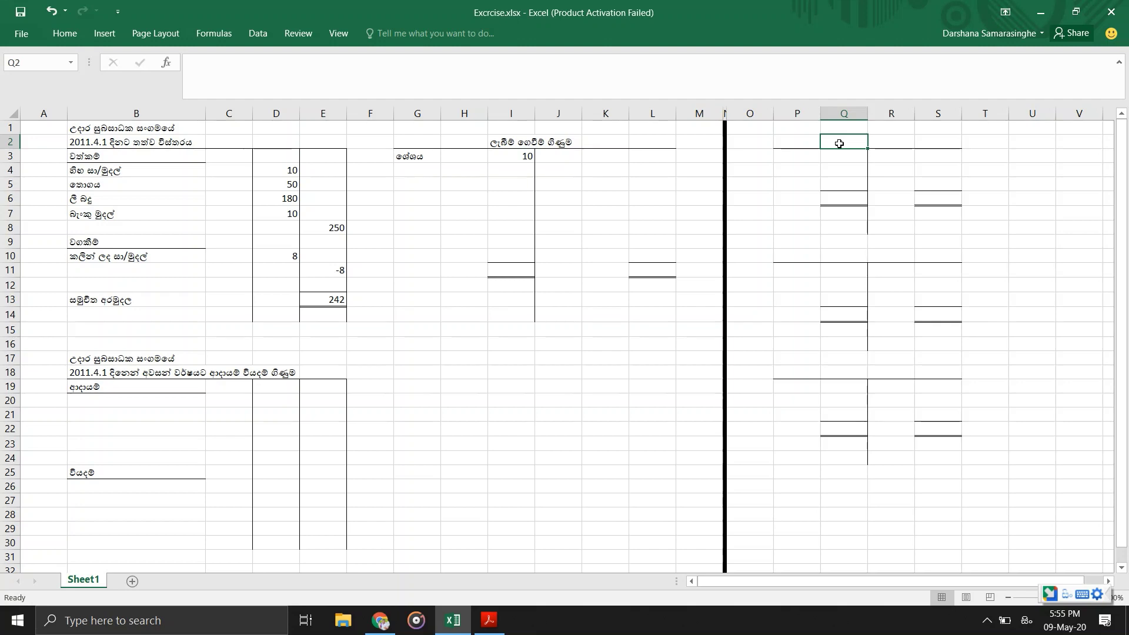
text(e)
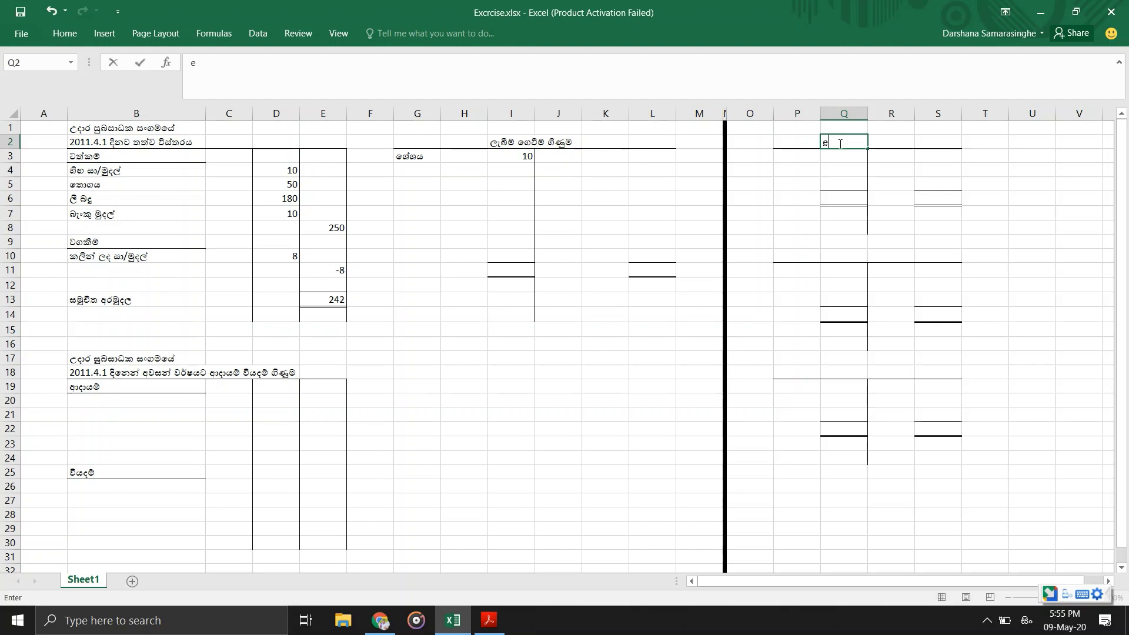
text(ngrisi po)
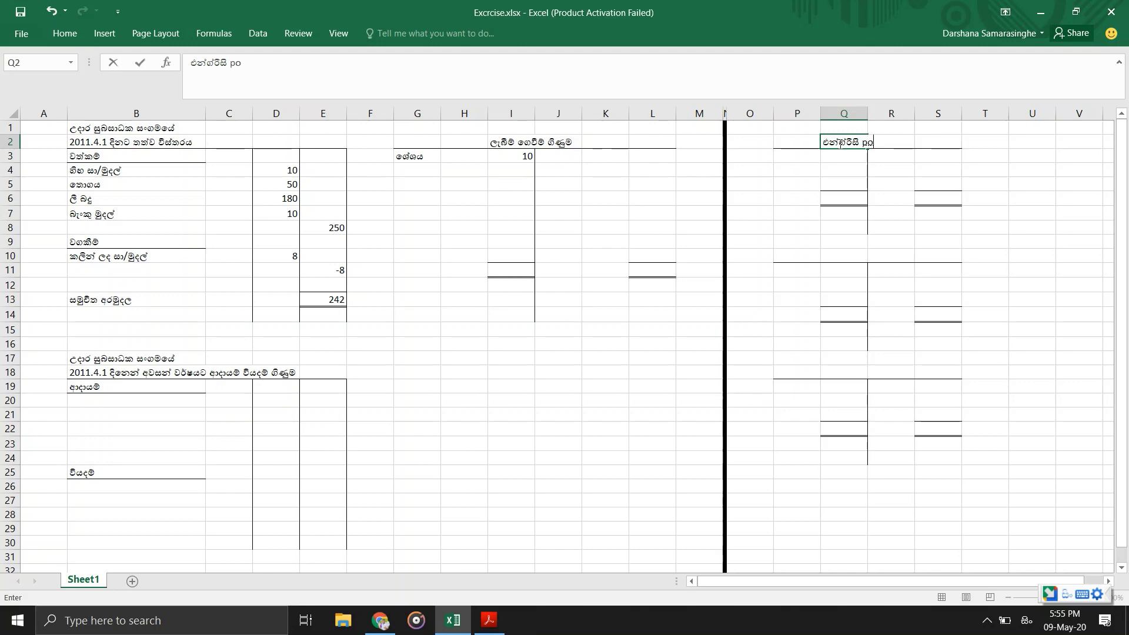
text(th ginuma)
key(Return)
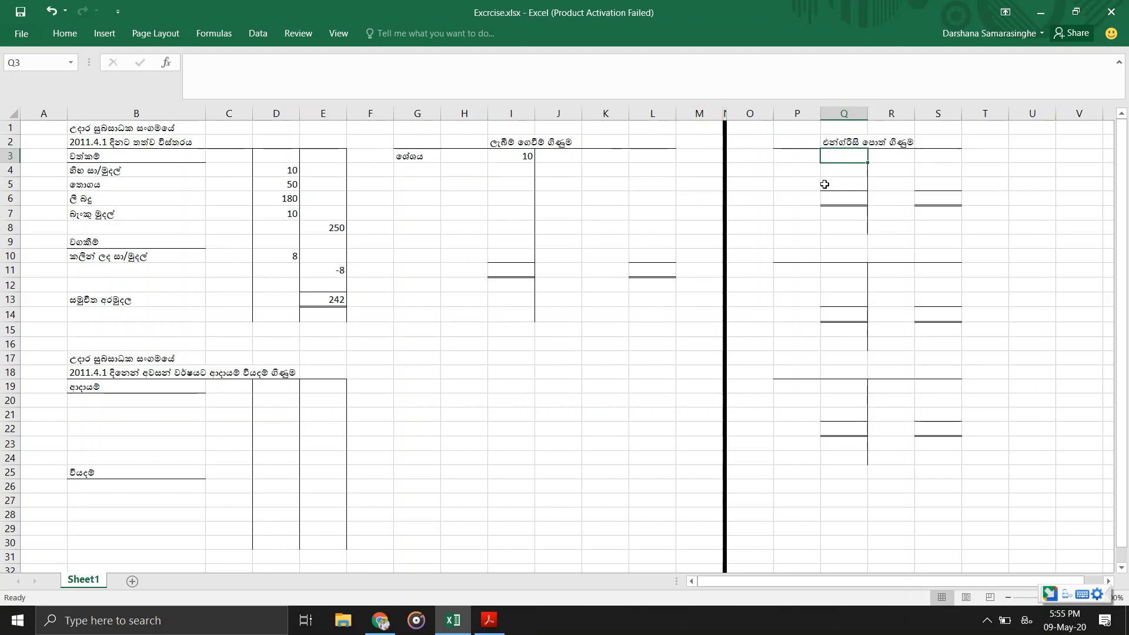
Look up the English books stock in the PDF and enter the opening balance 50 in Q3.
key(alt+Tab)
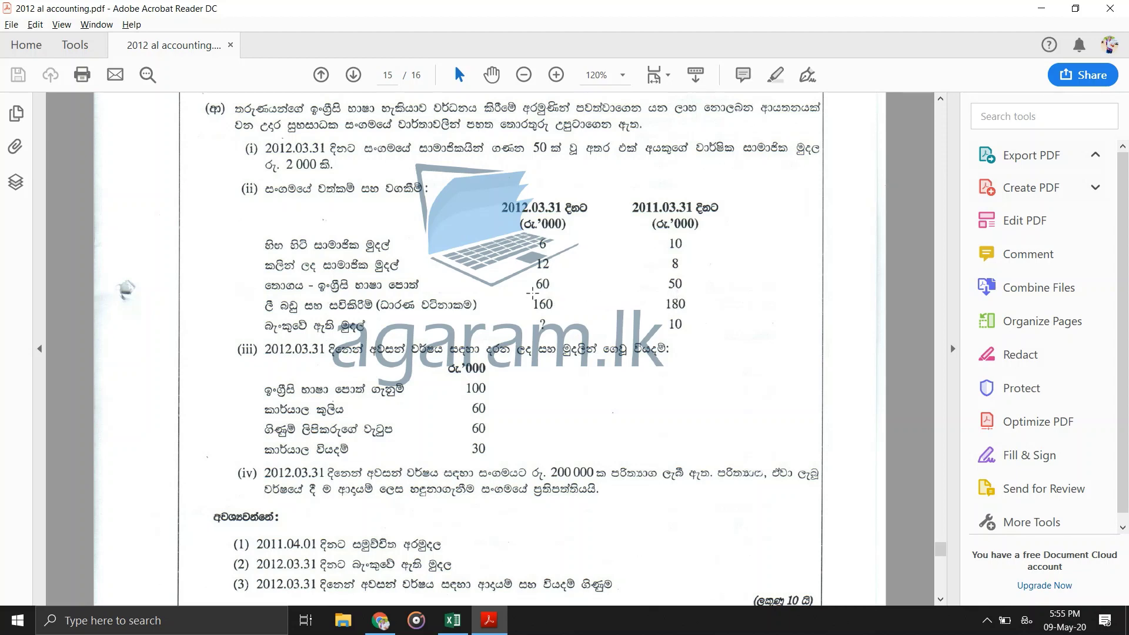
key(alt+Tab)
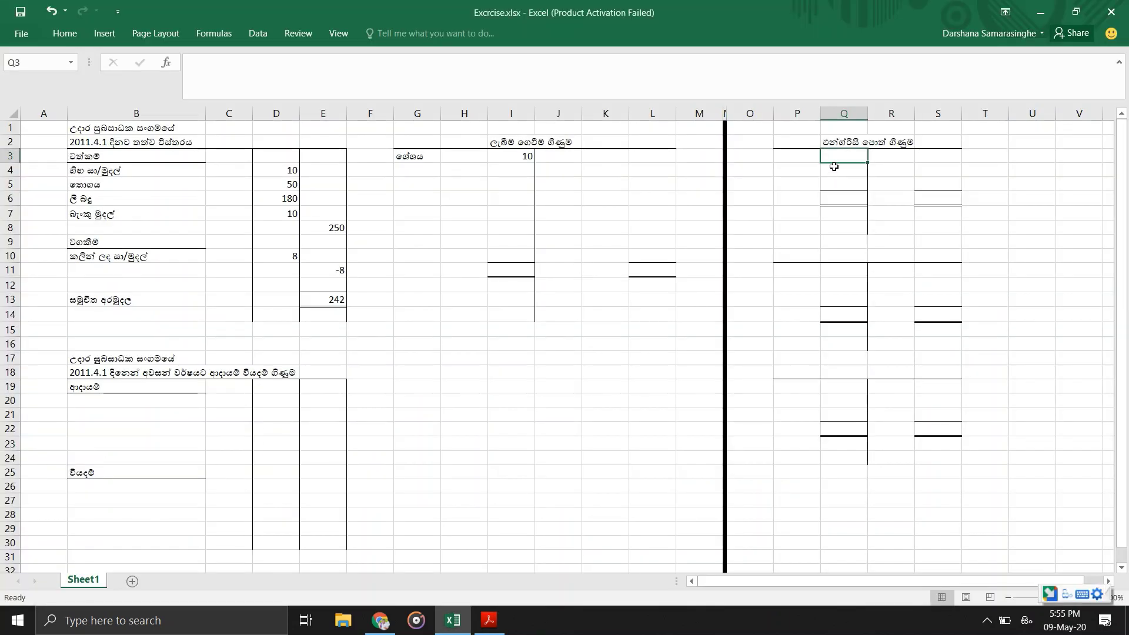
text(50)
key(Return)
key(Return)
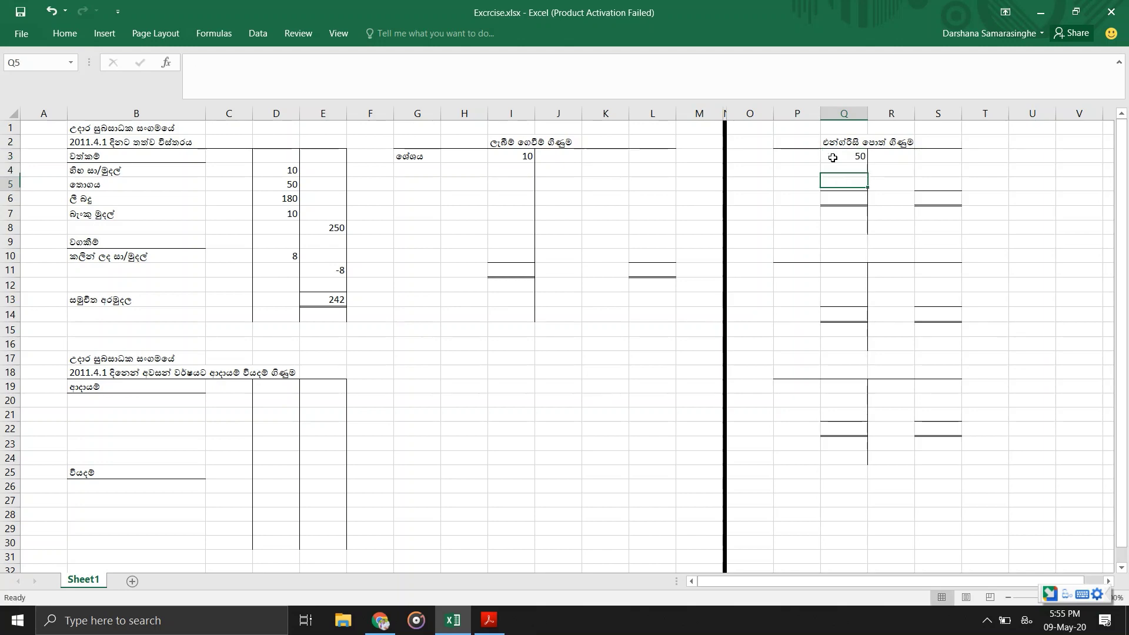
Enter the closing books stock of 60 in S5 and bring it down as 60 in Q7.
key(Right)
key(Right)
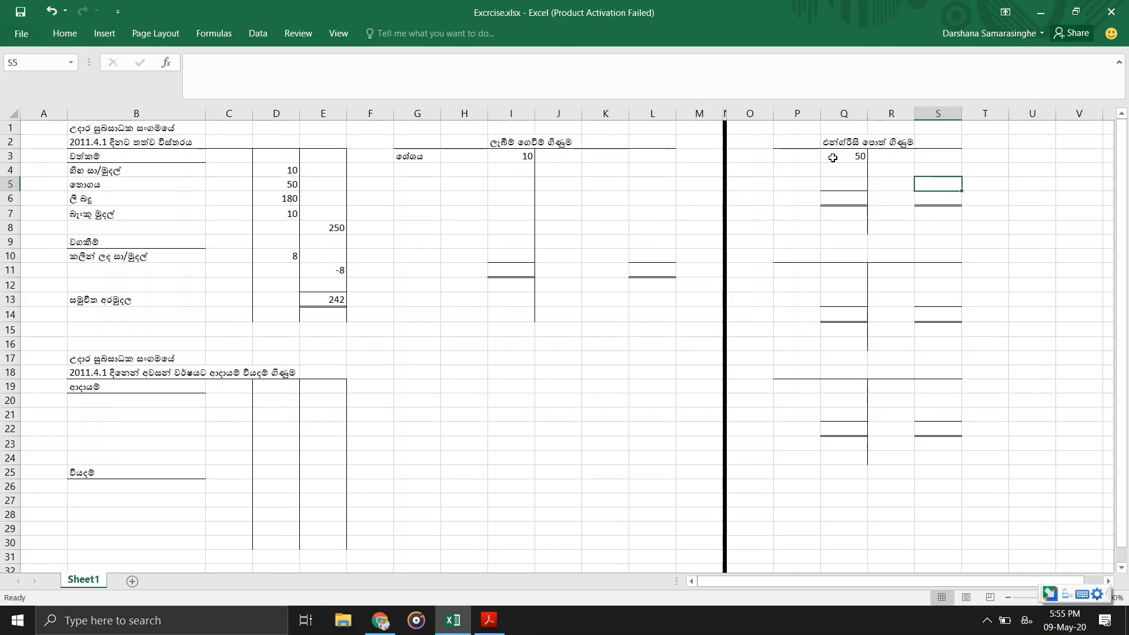
text(60)
key(Return)
key(Return)
key(Left)
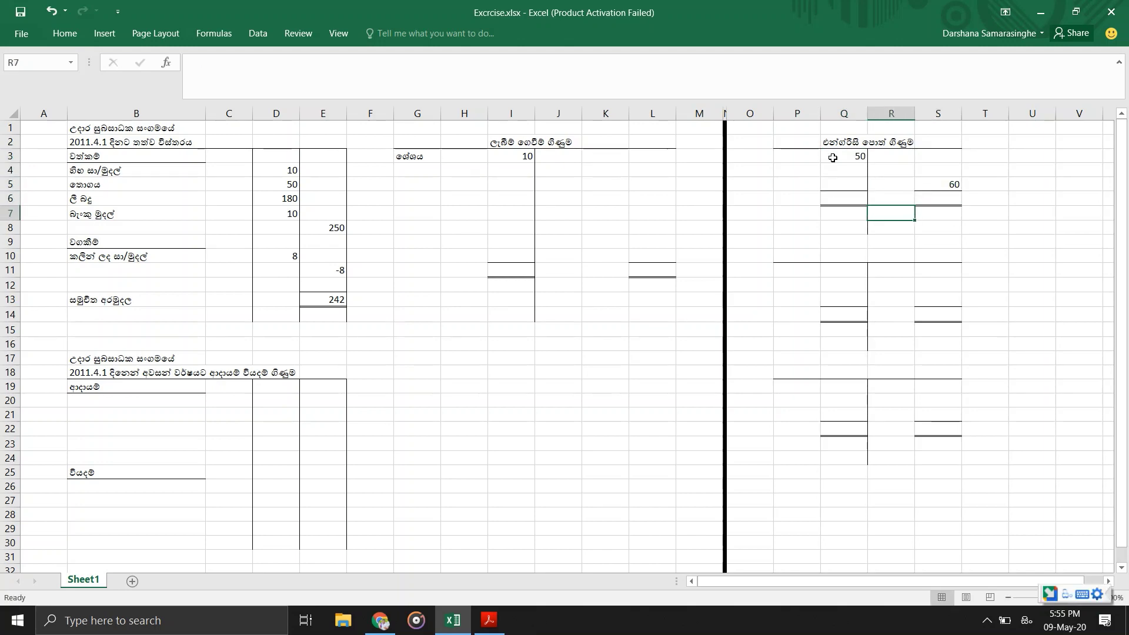
key(Left)
text(60)
key(Return)
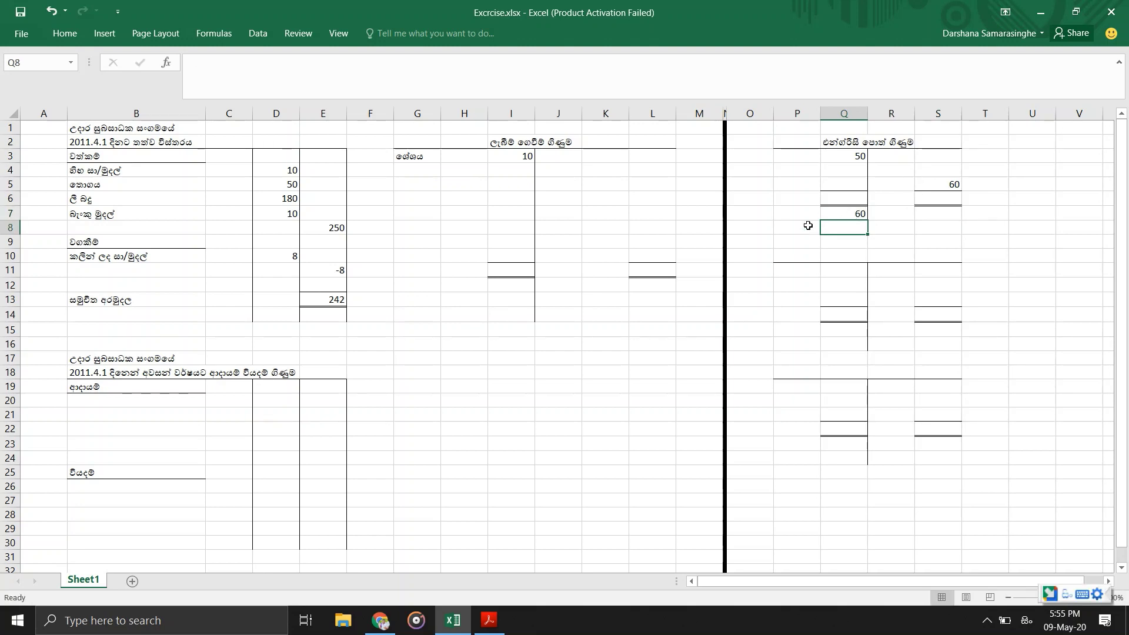
Look up the book purchases in the PDF and record the payment "පොත් ගැනුම්" in J3 with amount 100 in L3.
key(alt+Tab)
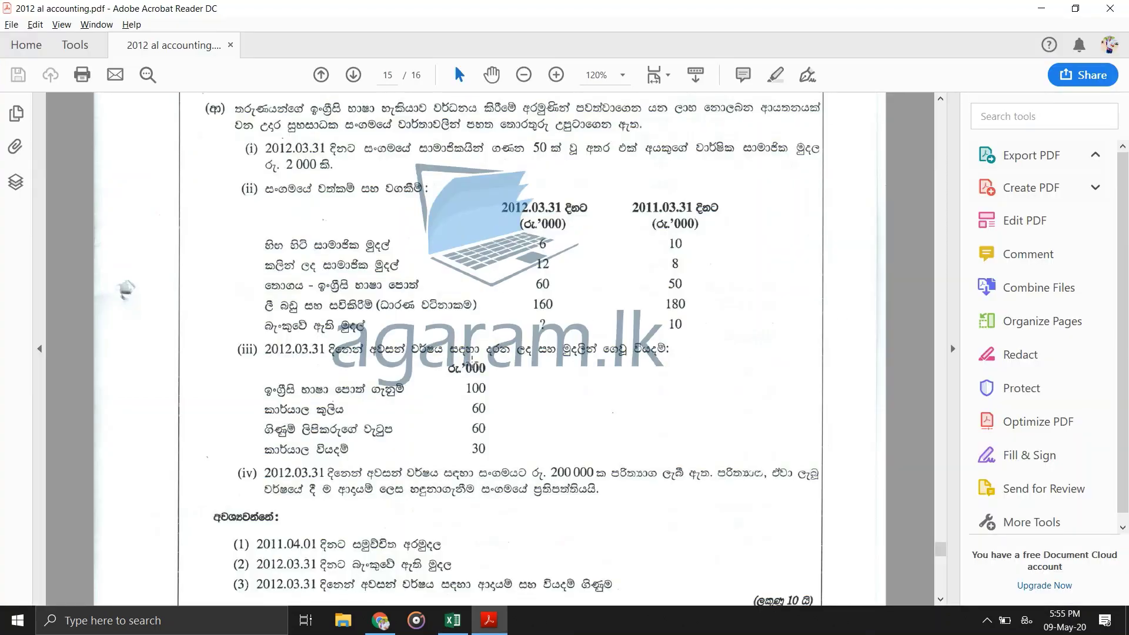
key(alt+Tab)
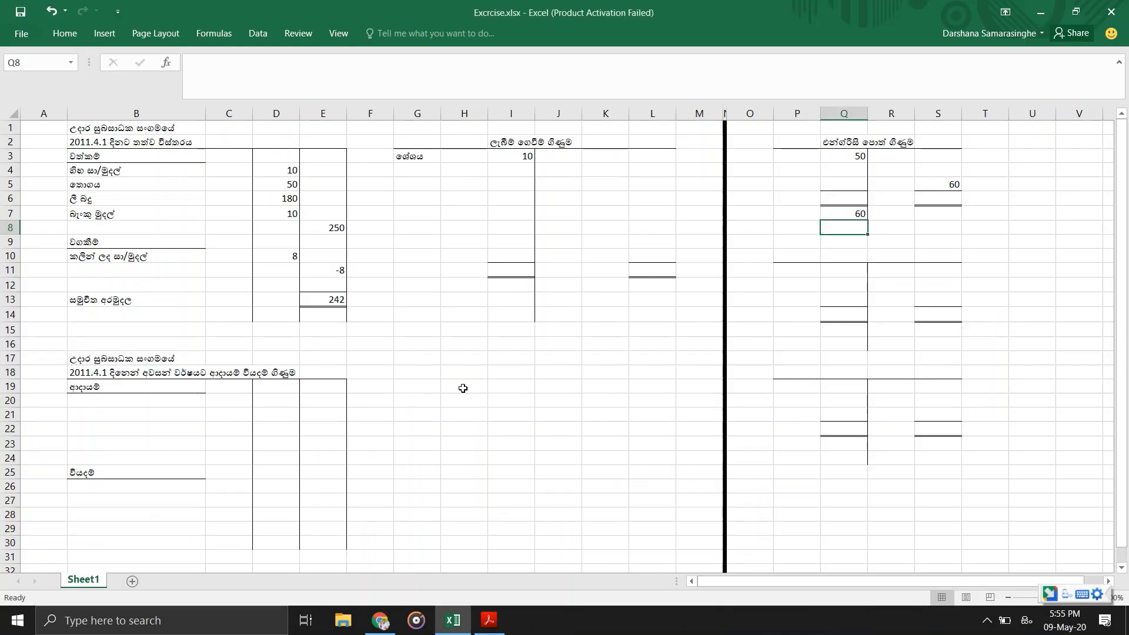
click(633, 156)
text(100)
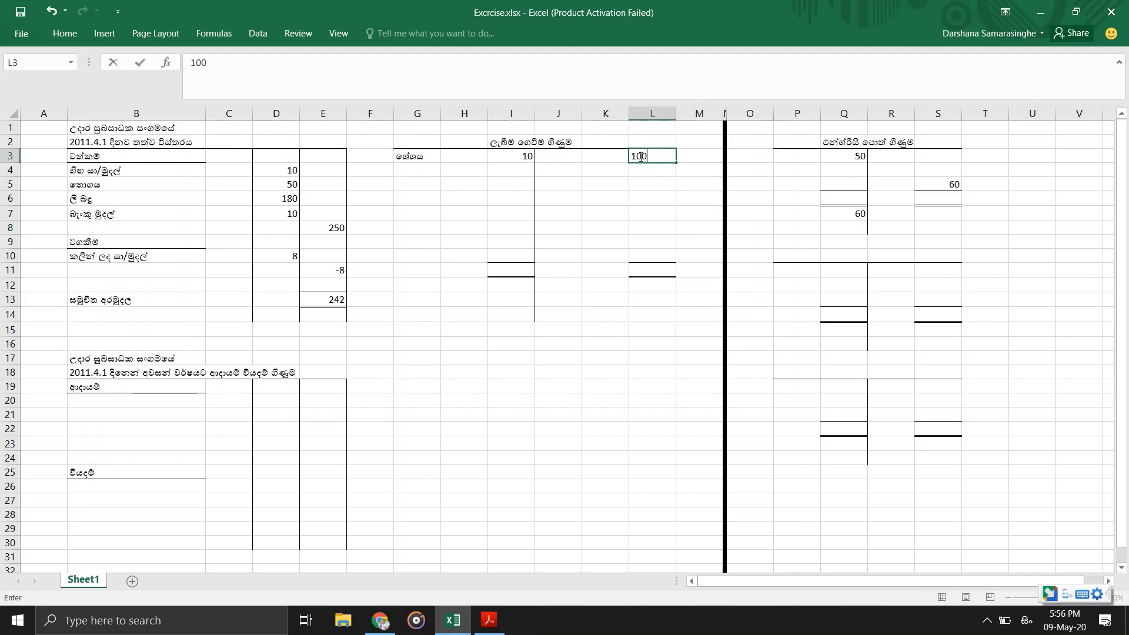
key(Return)
click(555, 150)
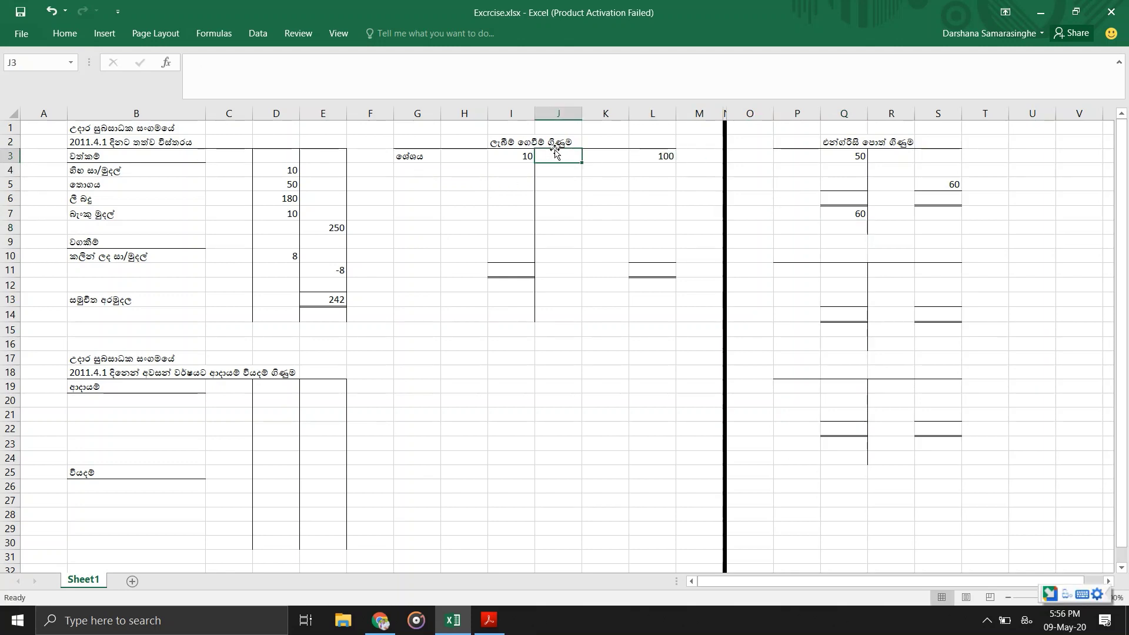
text(poth)
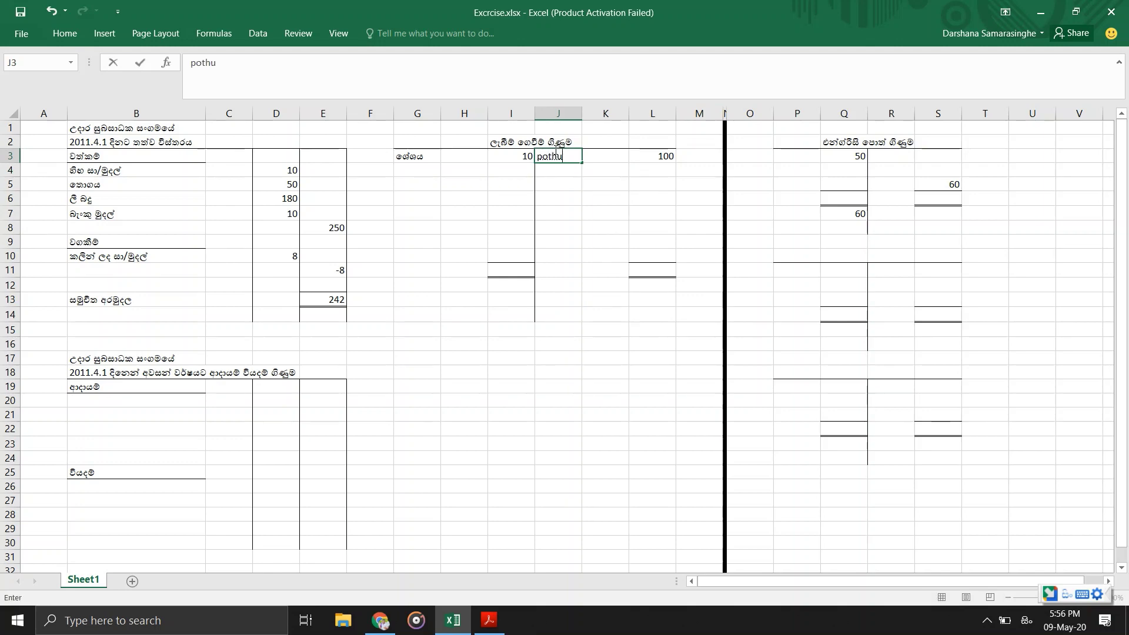
key(space)
text(ganu)
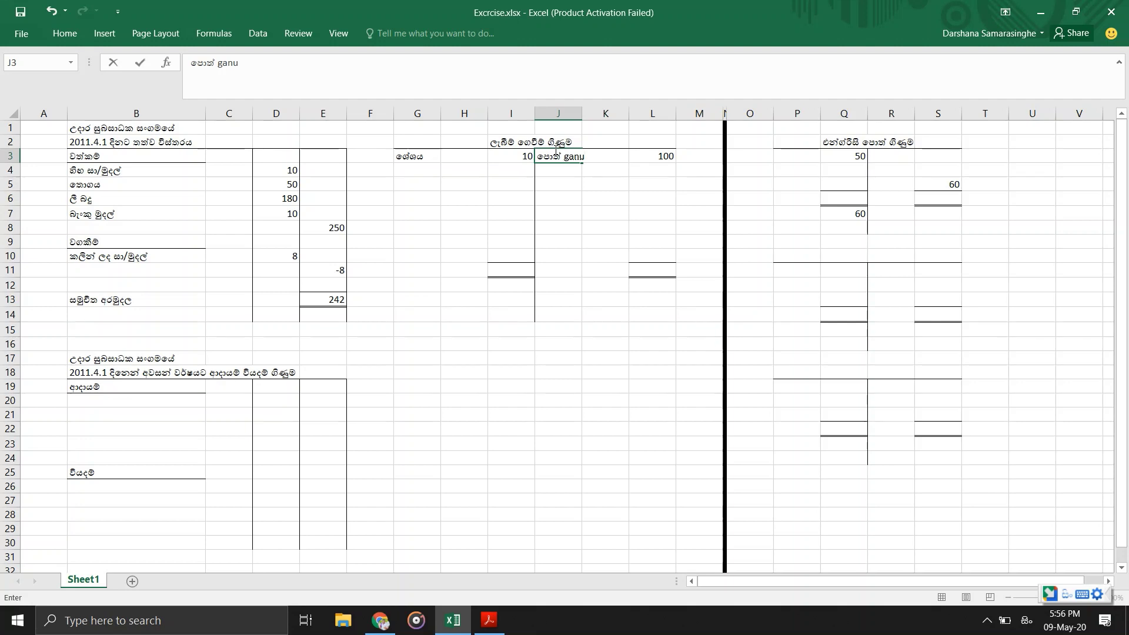
text(m)
key(Return)
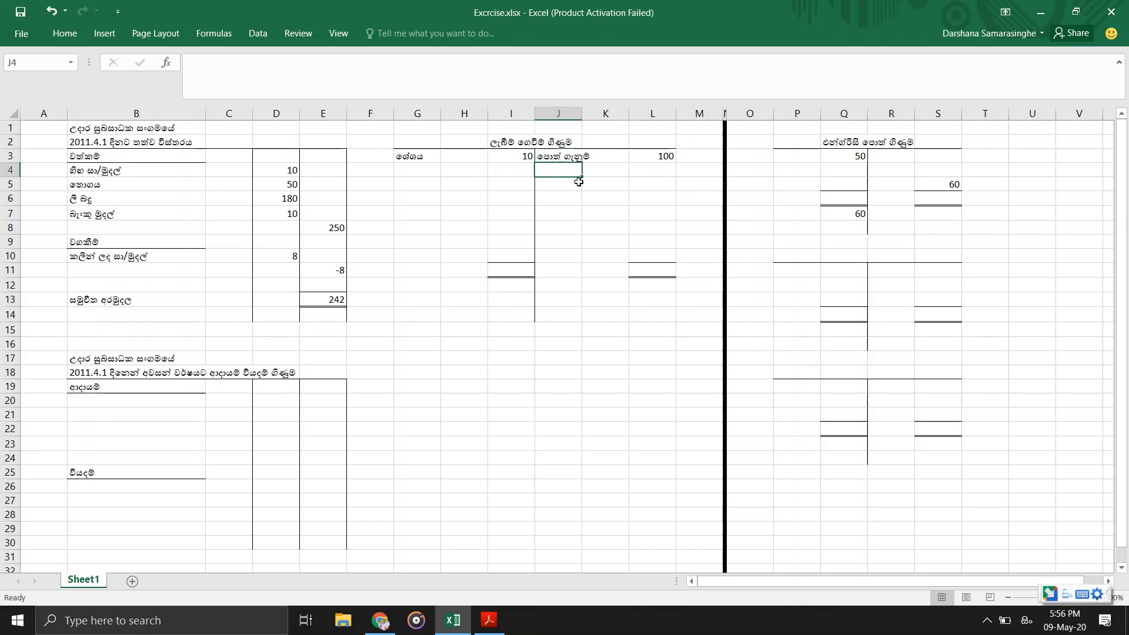
Post the book purchases of 100 to the debit side of the books account in Q4.
click(651, 158)
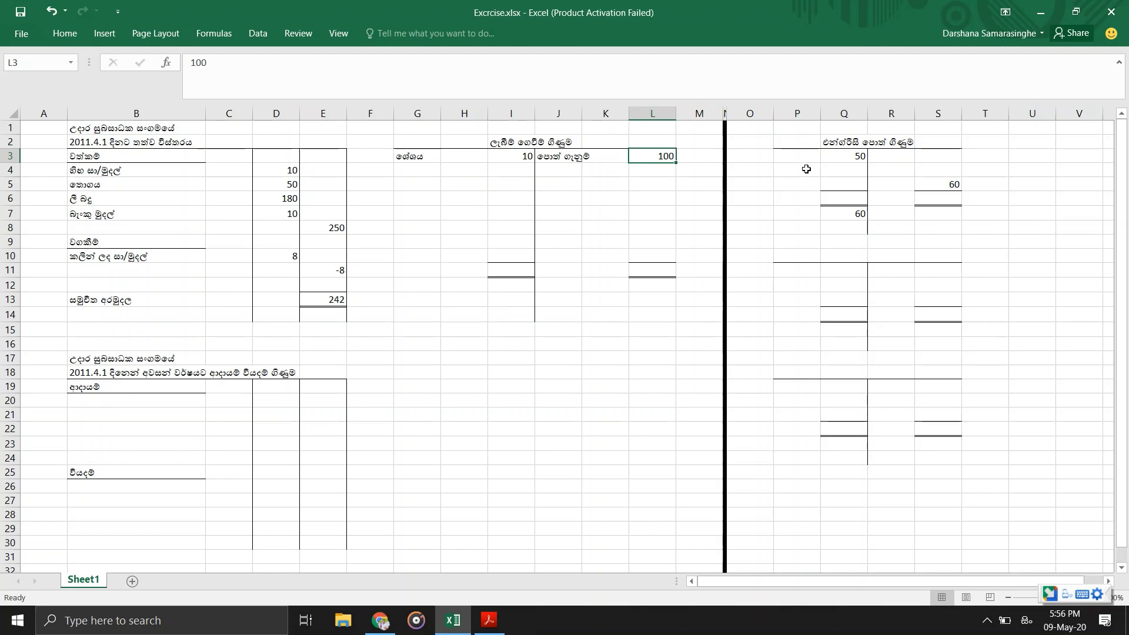
click(841, 169)
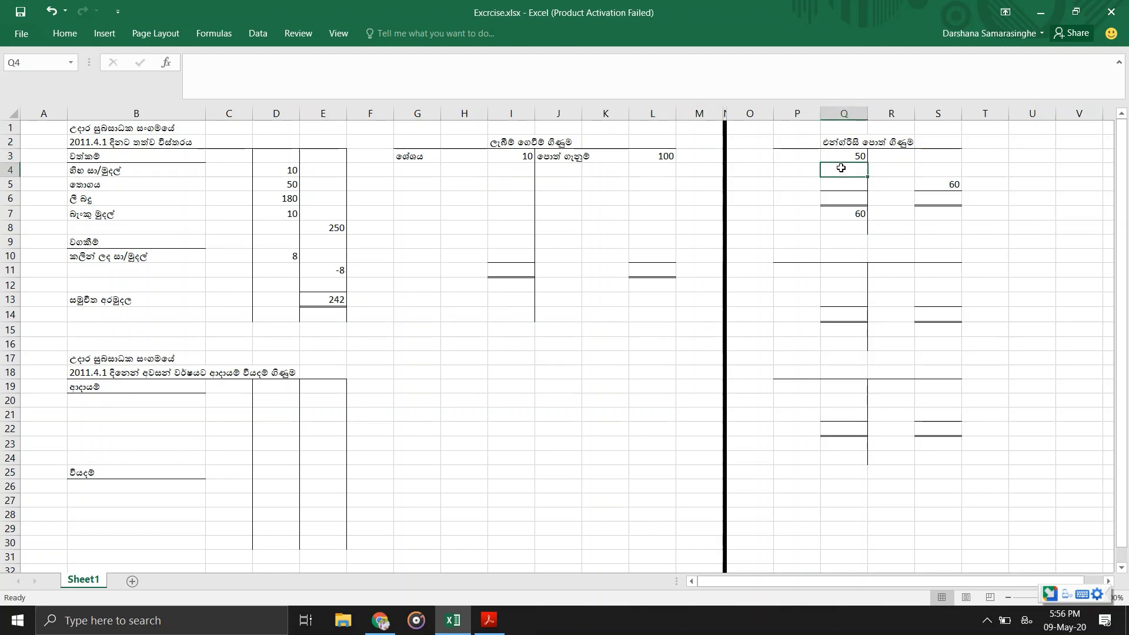
text(100)
key(Return)
key(Return)
key(Return)
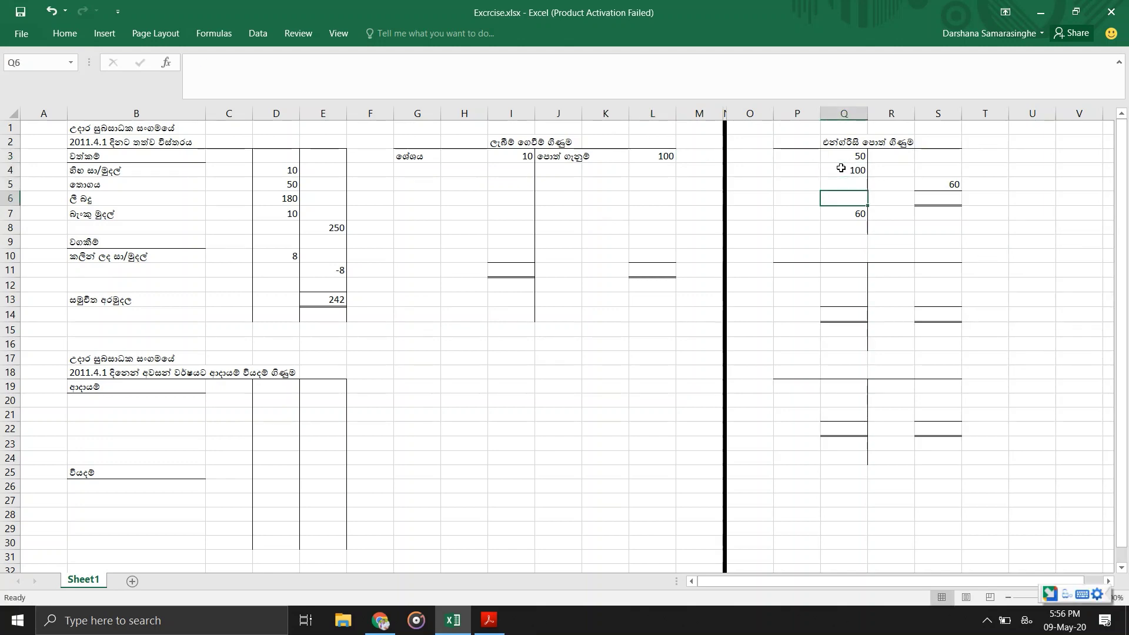
Enter the books account totals of 150 in Q6 and S6.
text(150)
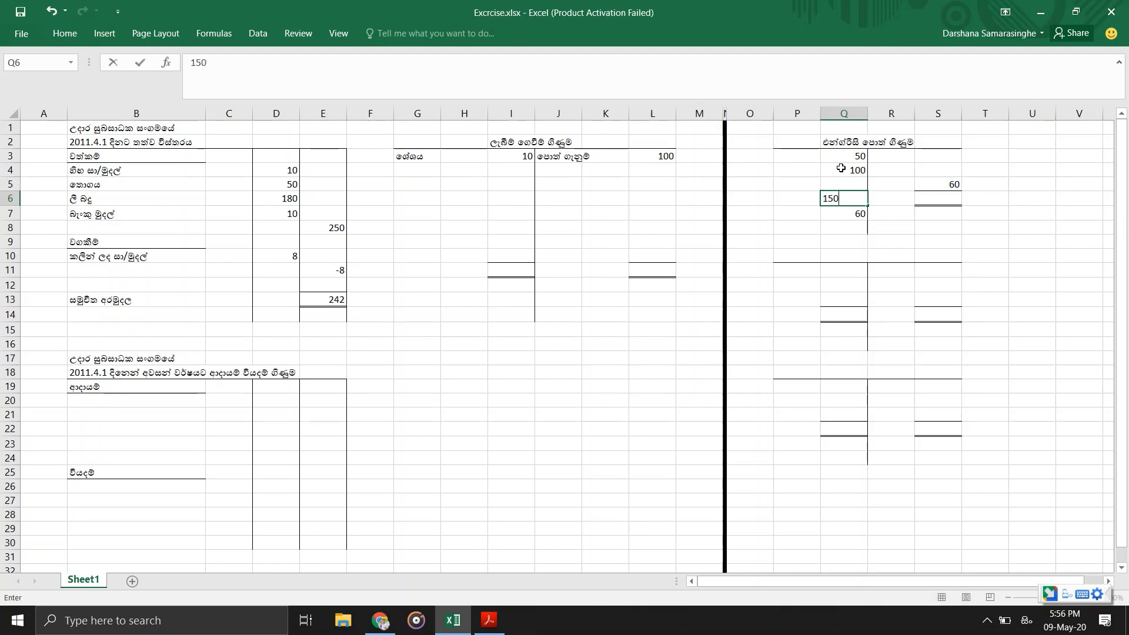
key(Return)
key(Up)
key(Right)
key(Right)
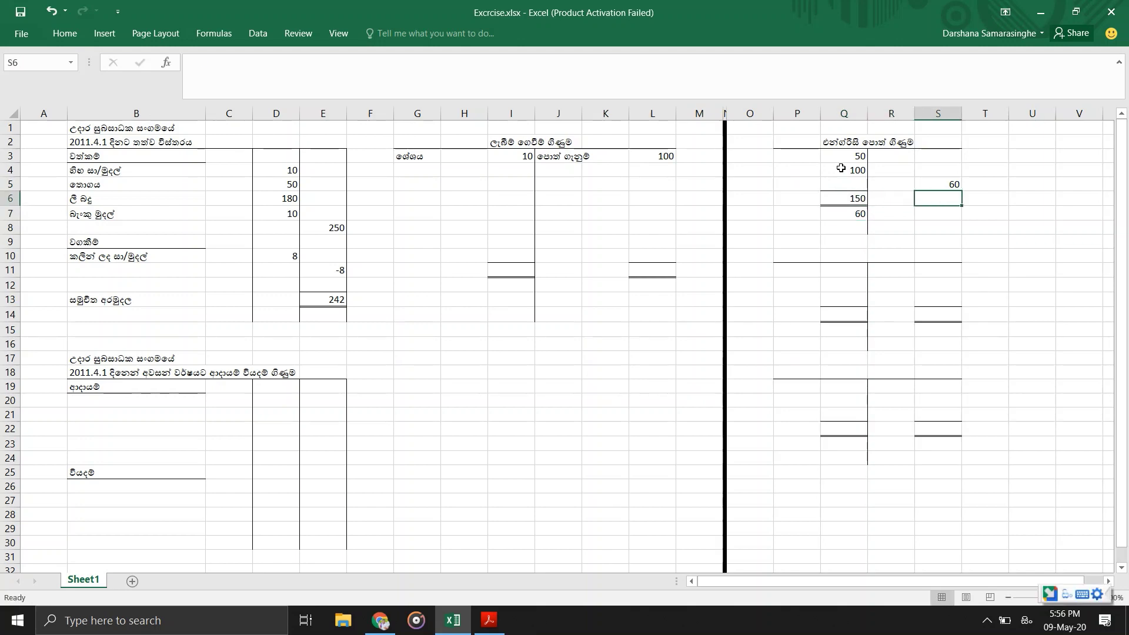
text(150)
key(Return)
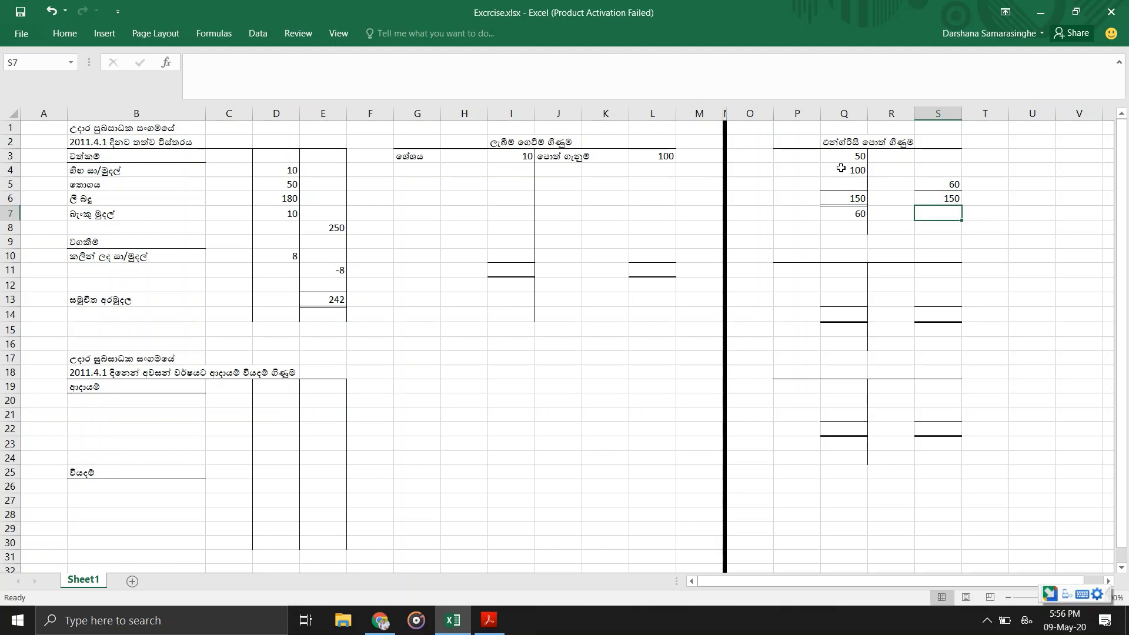
Enter the books account's balancing amount 110 in S4 and label it "ආ/වියදම්" in R4.
key(Up)
key(Up)
key(Up)
text(110)
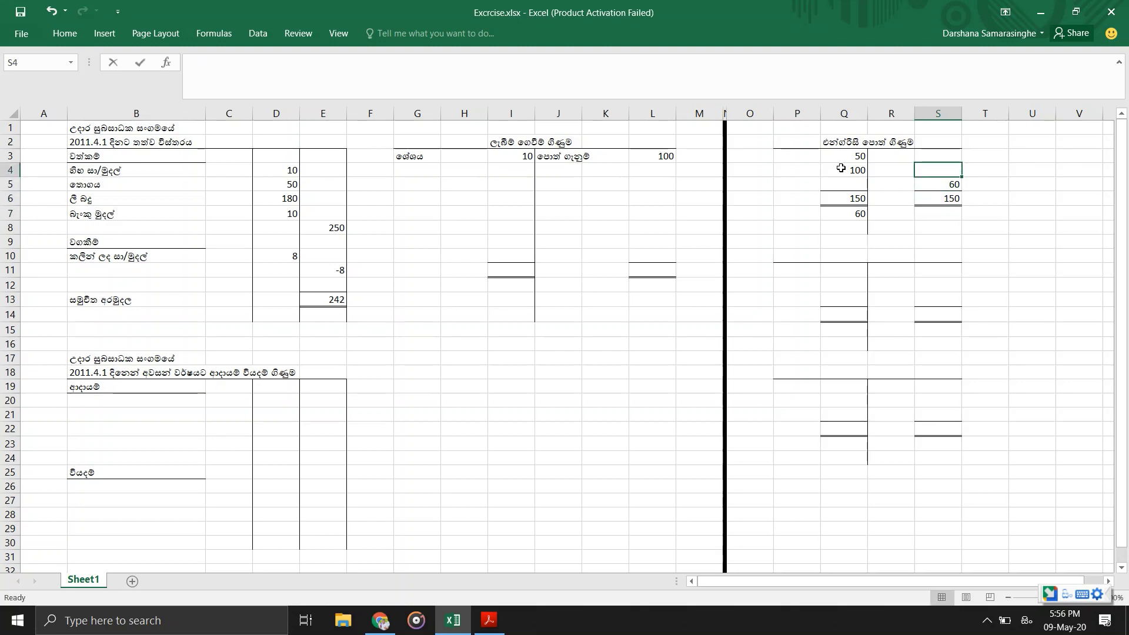
key(Return)
key(Up)
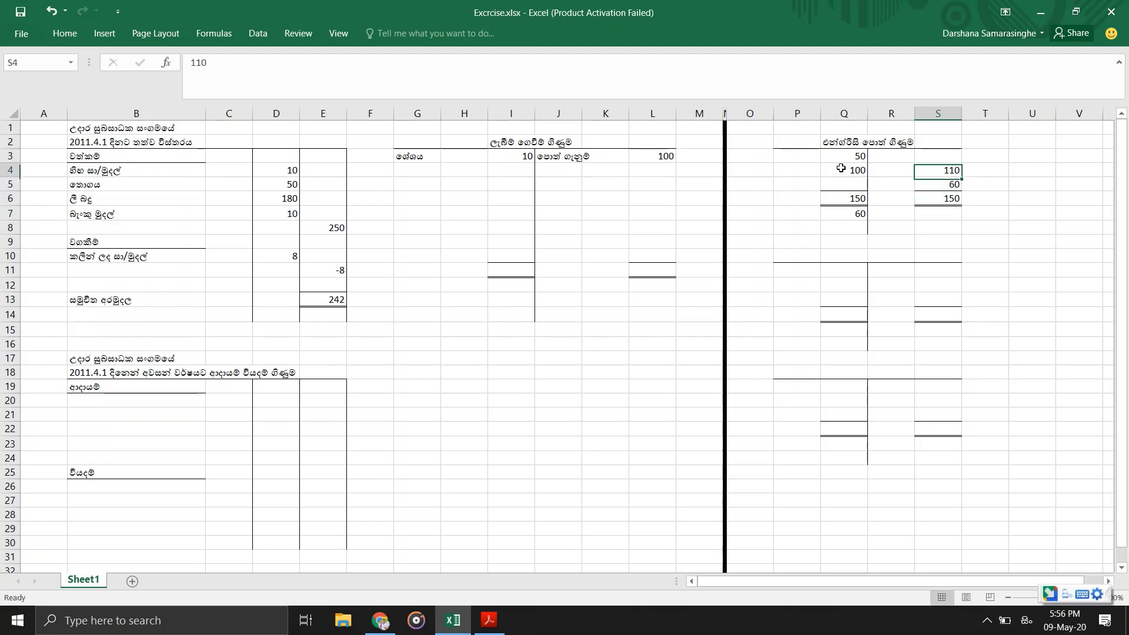
key(Left)
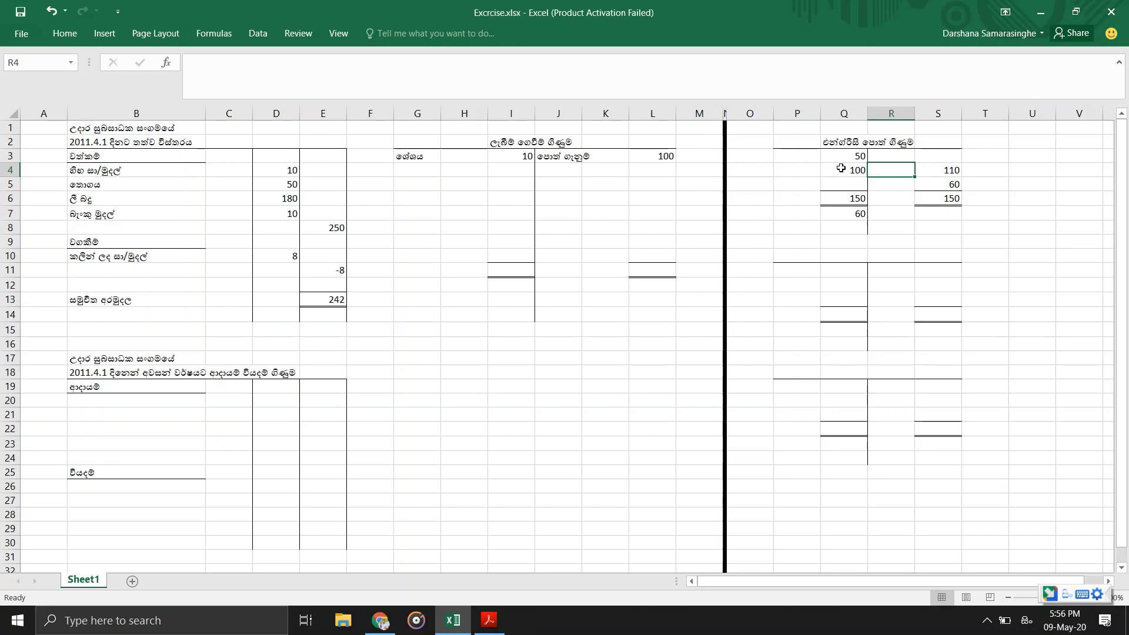
text(aa)
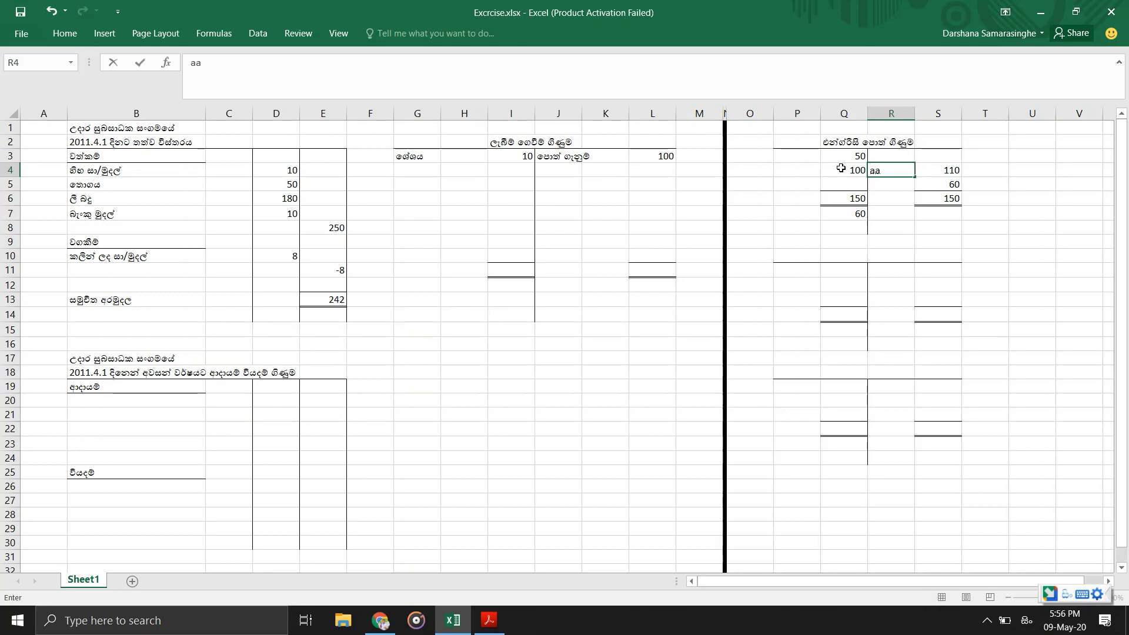
text(/wiyadam)
key(Return)
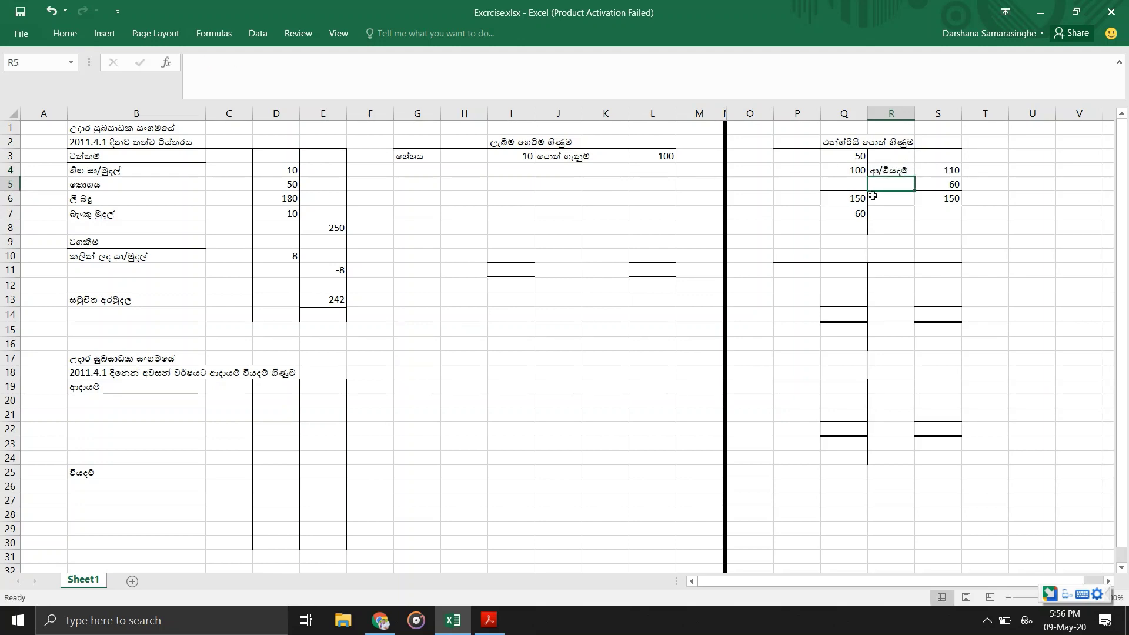
click(941, 166)
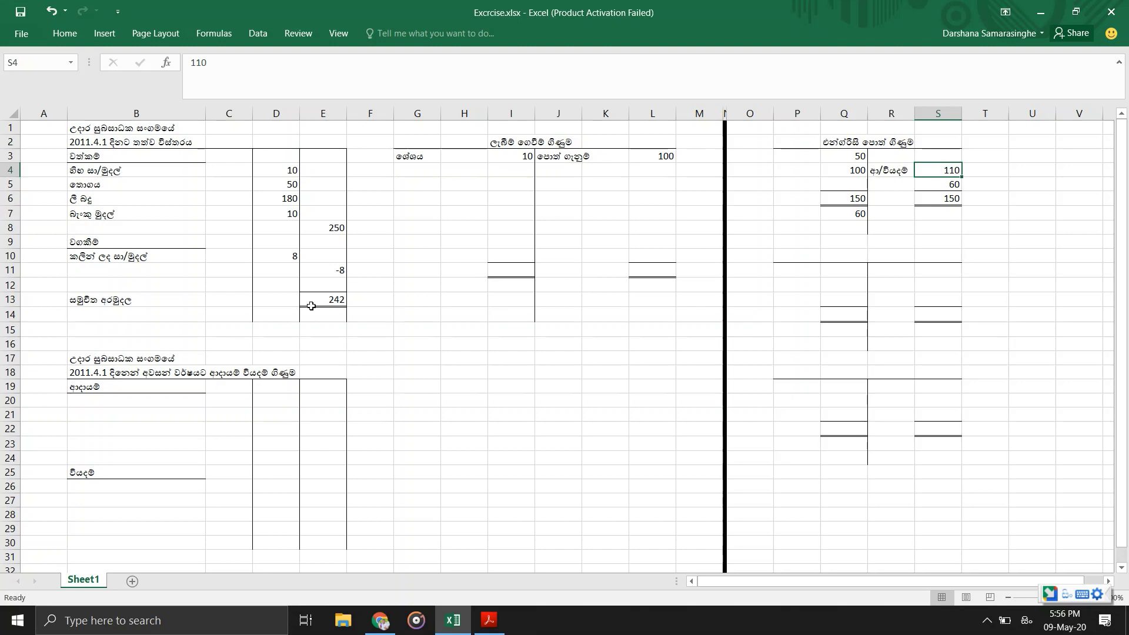
click(130, 405)
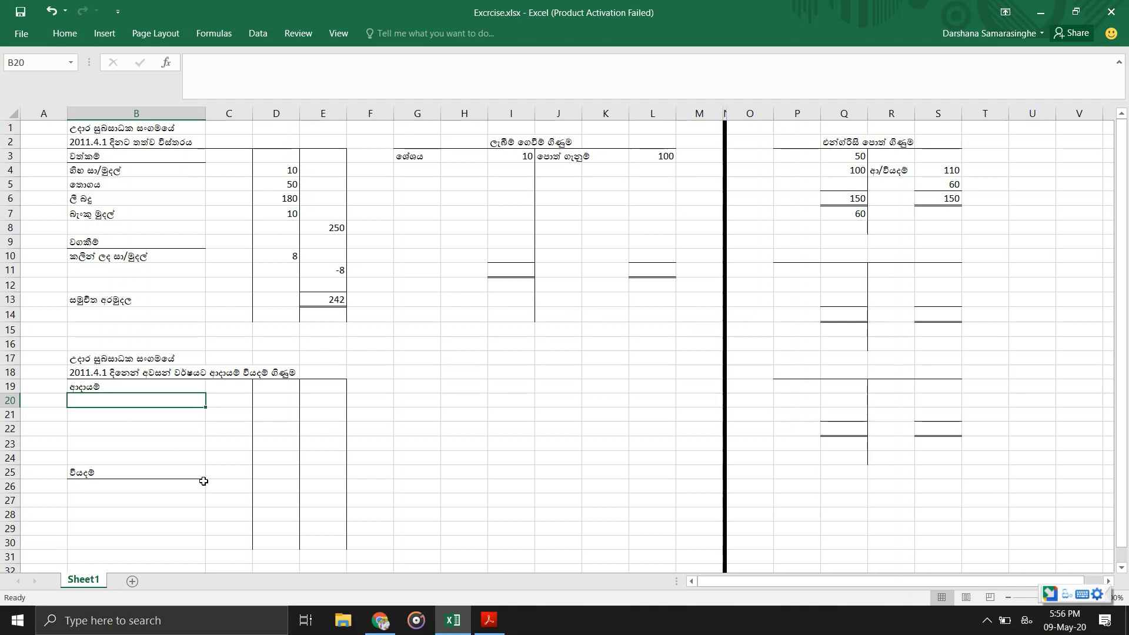
click(184, 500)
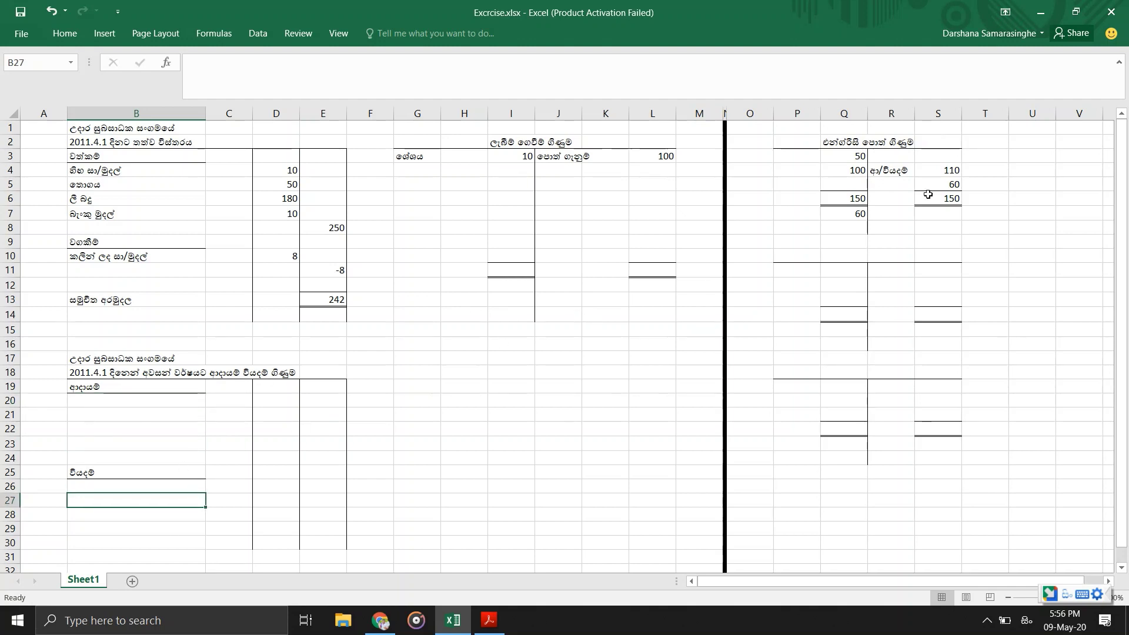
click(958, 171)
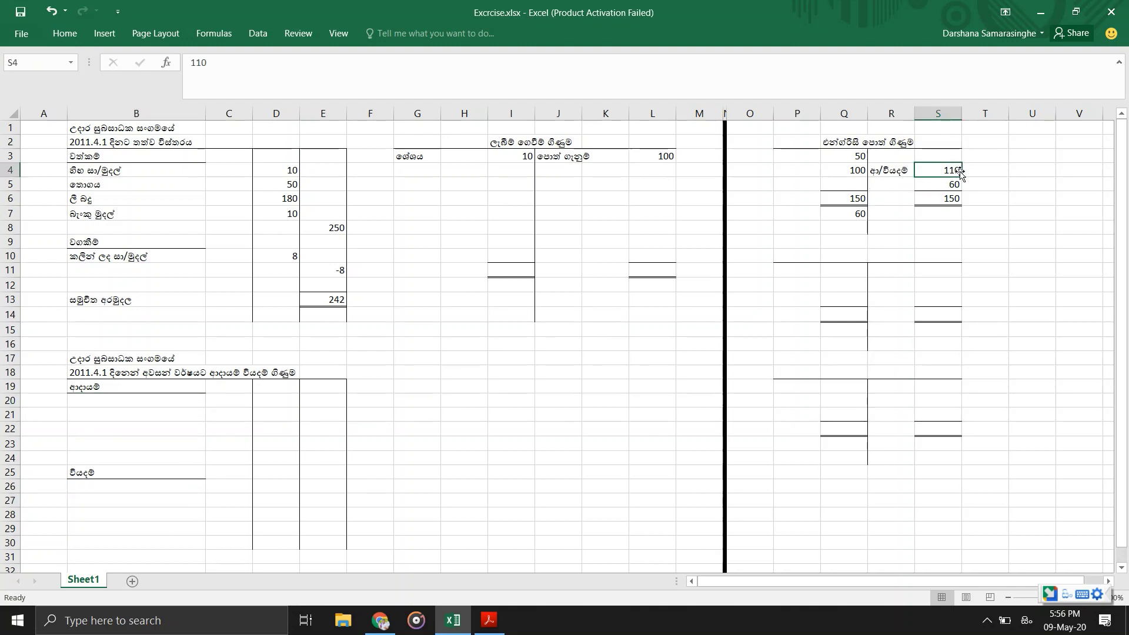
Record the expense "පොත් වියදම්" in B26 of the income and expenditure account with amount 110 in D26.
click(90, 483)
text(po)
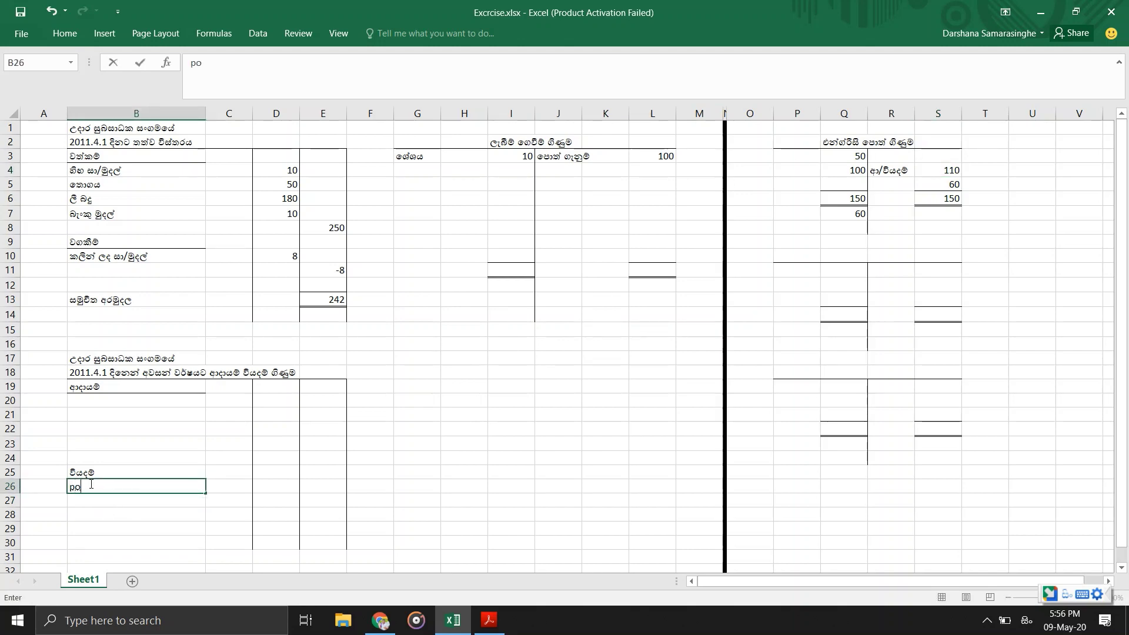
text(th wiya)
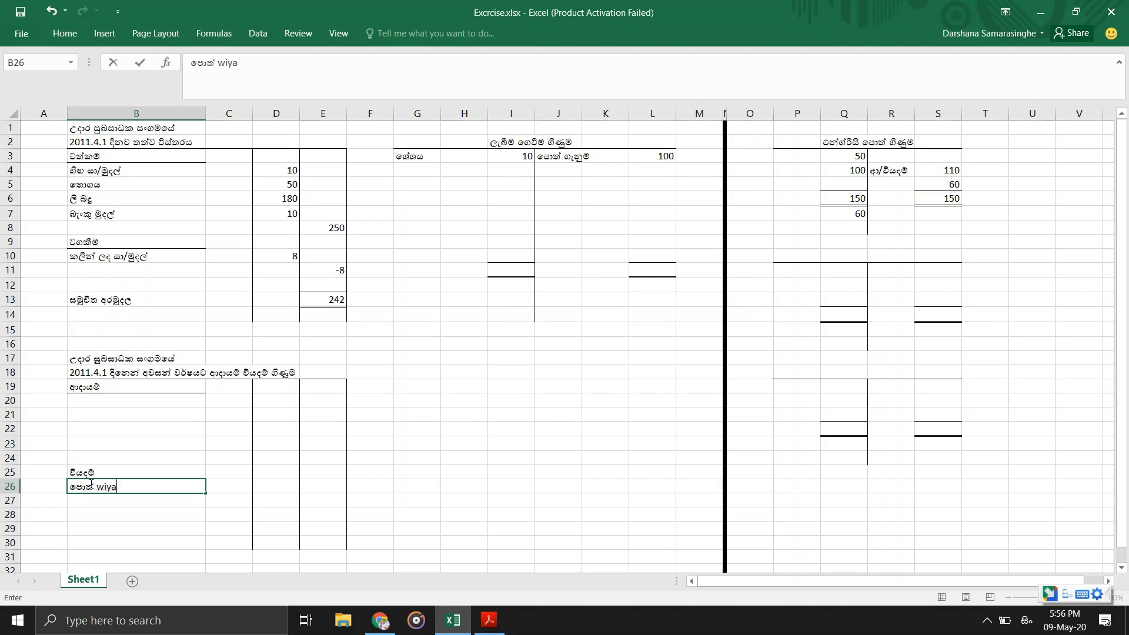
text(dam)
key(Return)
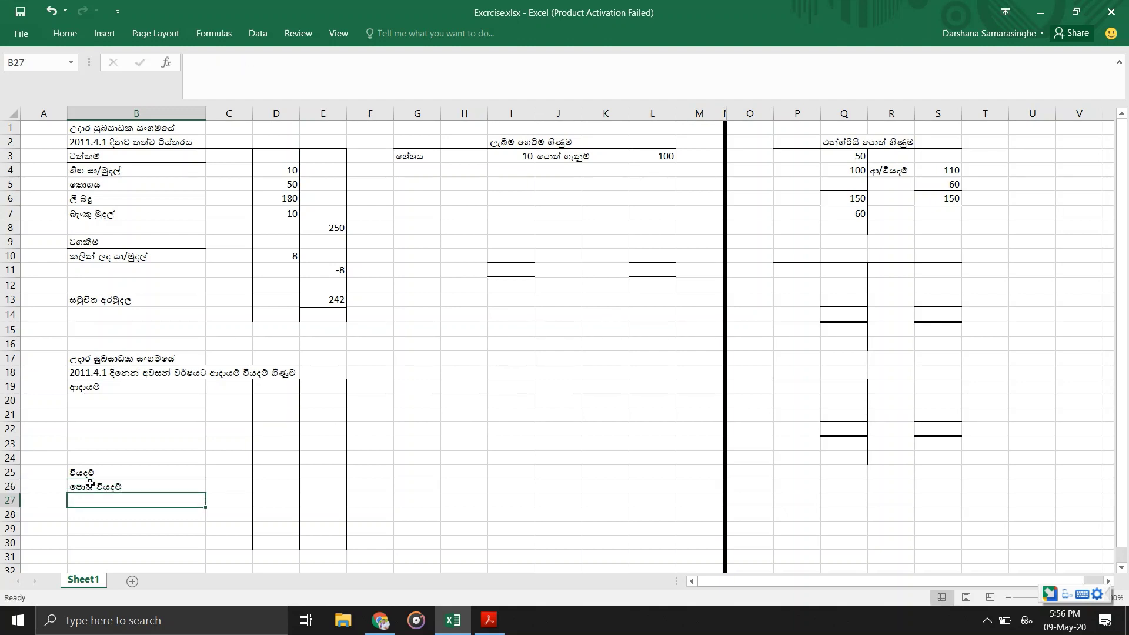
key(Up)
key(Right)
key(Right)
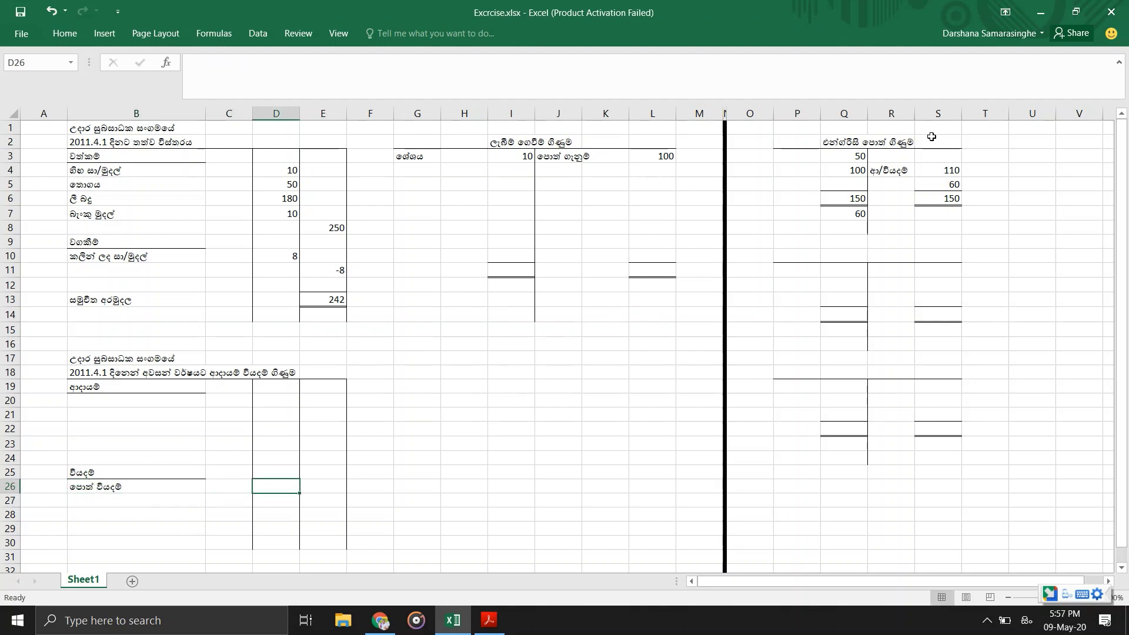
text(11)
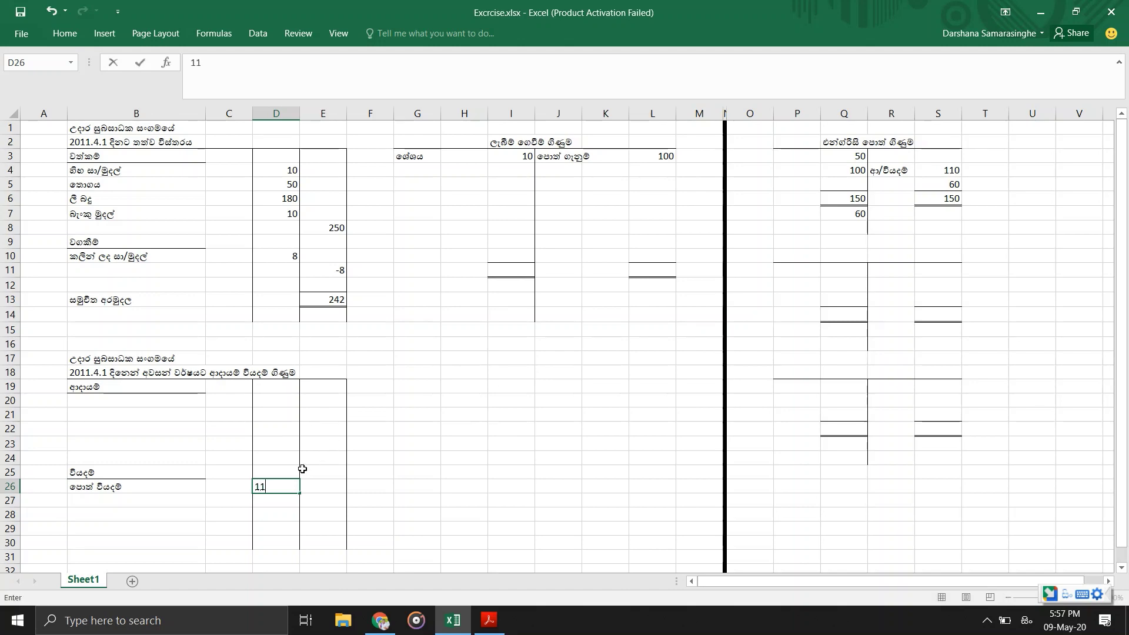
text(0)
key(Return)
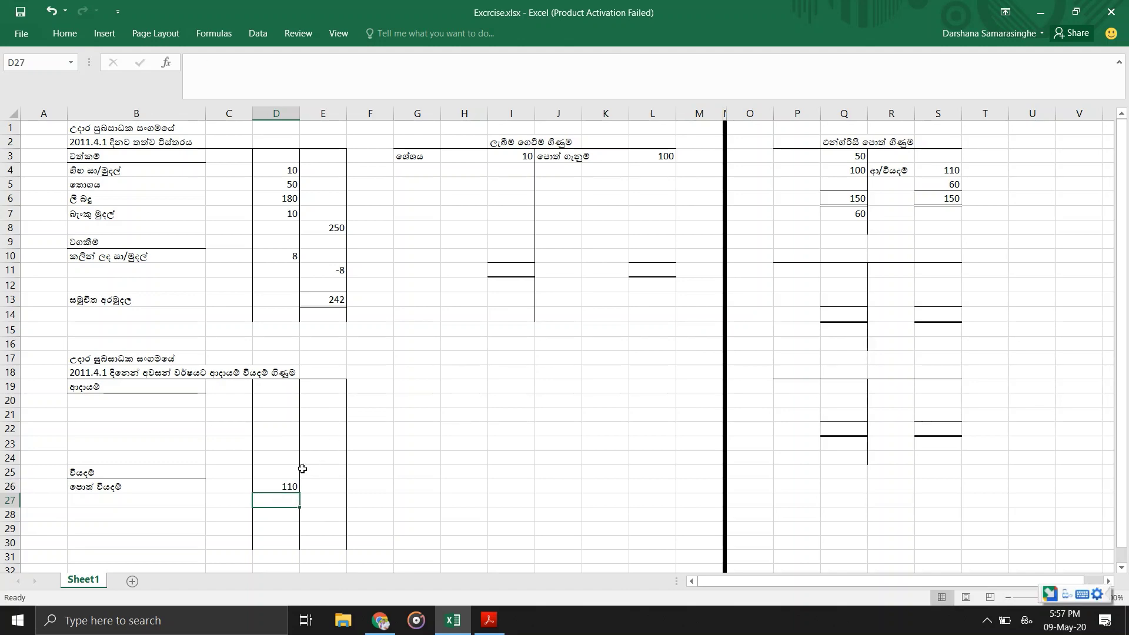
Look up the office rent in the PDF and record the payment "කා/කුලී" in J4 with amount 60 in L4.
key(alt+Tab)
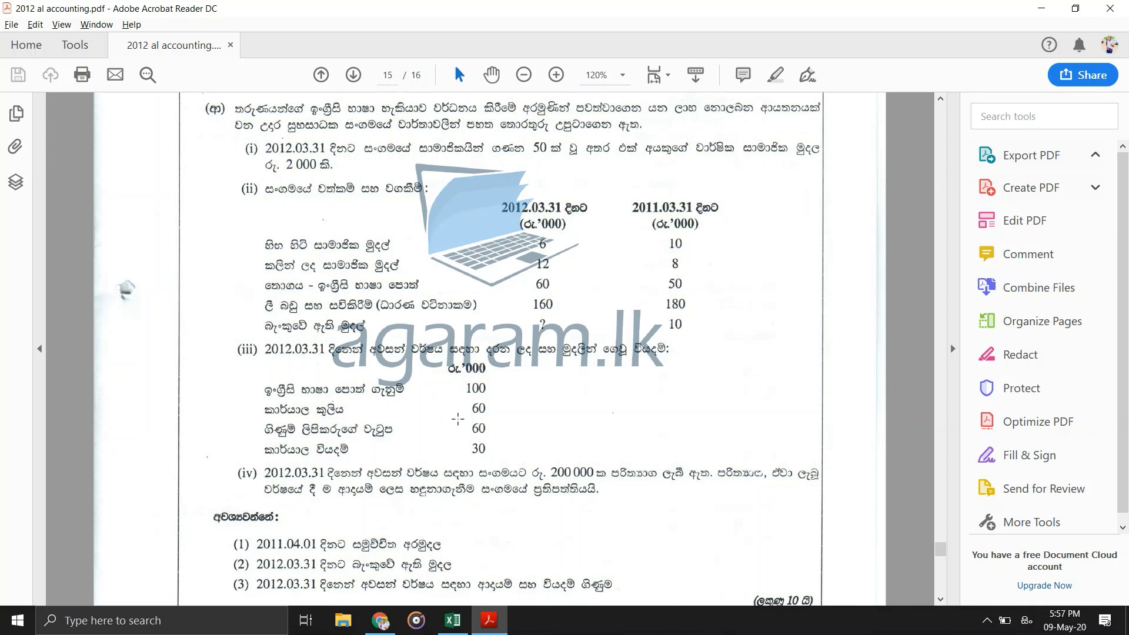
key(alt+Tab)
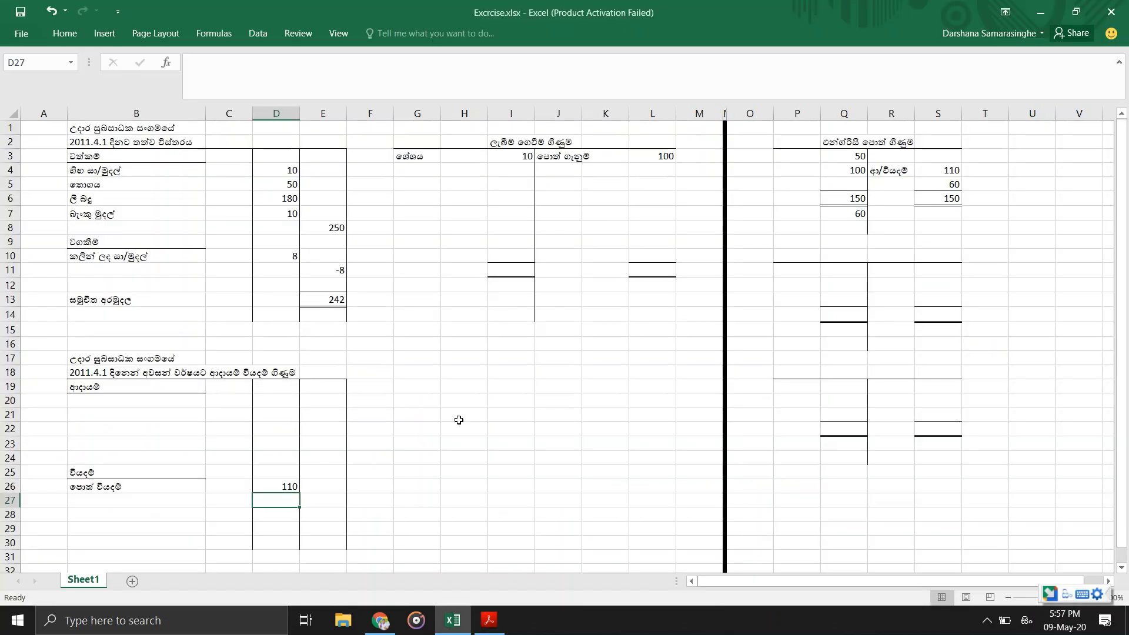
click(653, 169)
text(60)
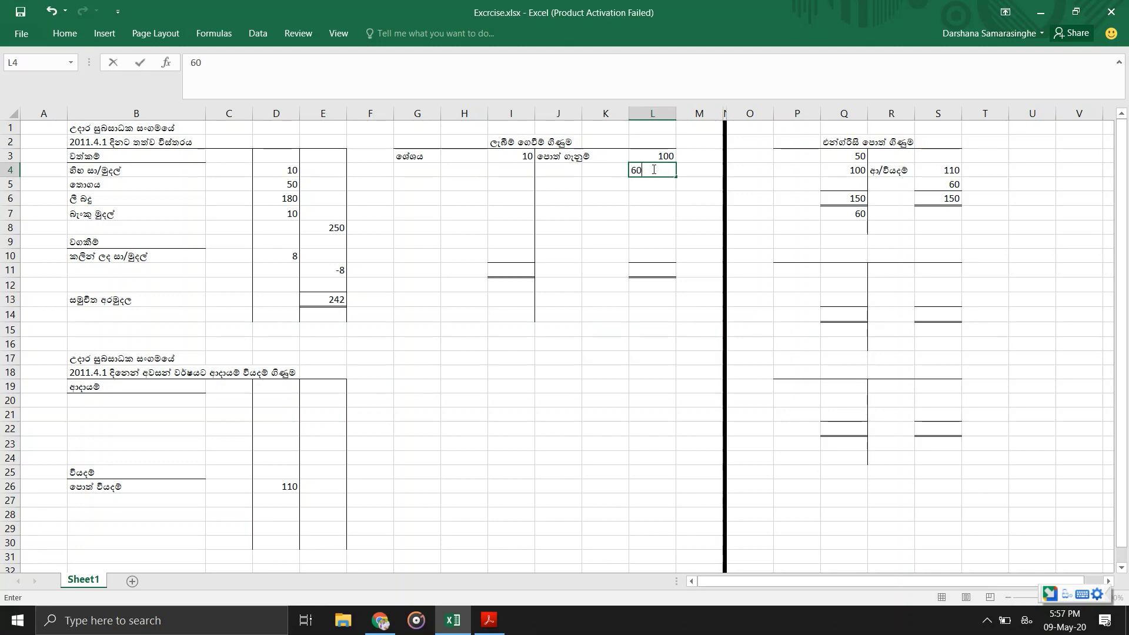
key(Return)
key(Up)
key(Left)
key(Left)
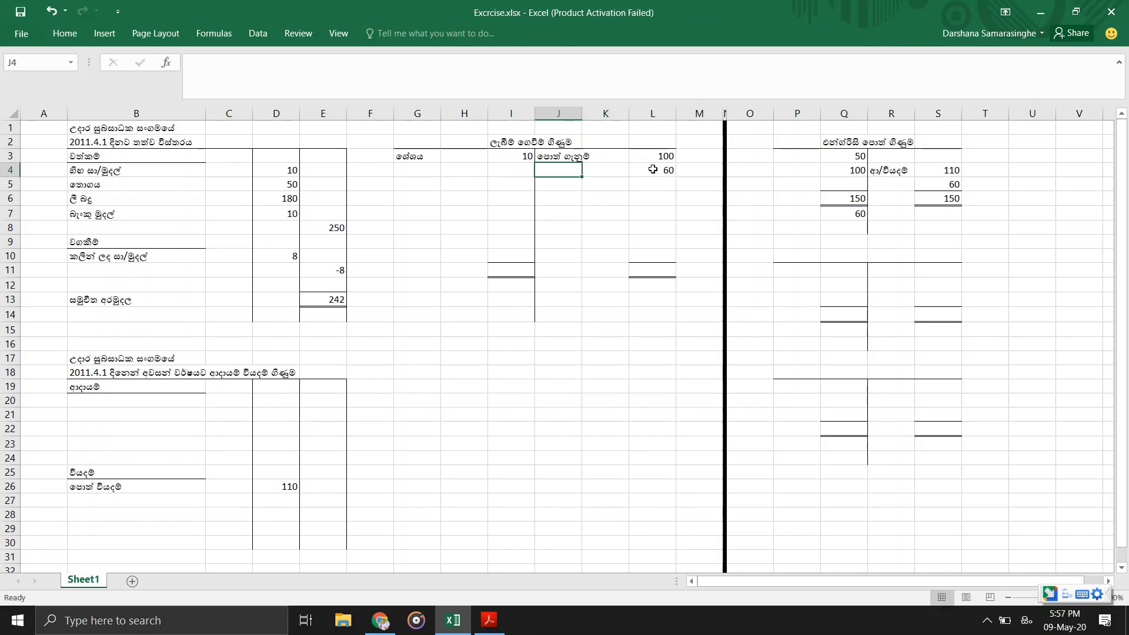
text(කා/)
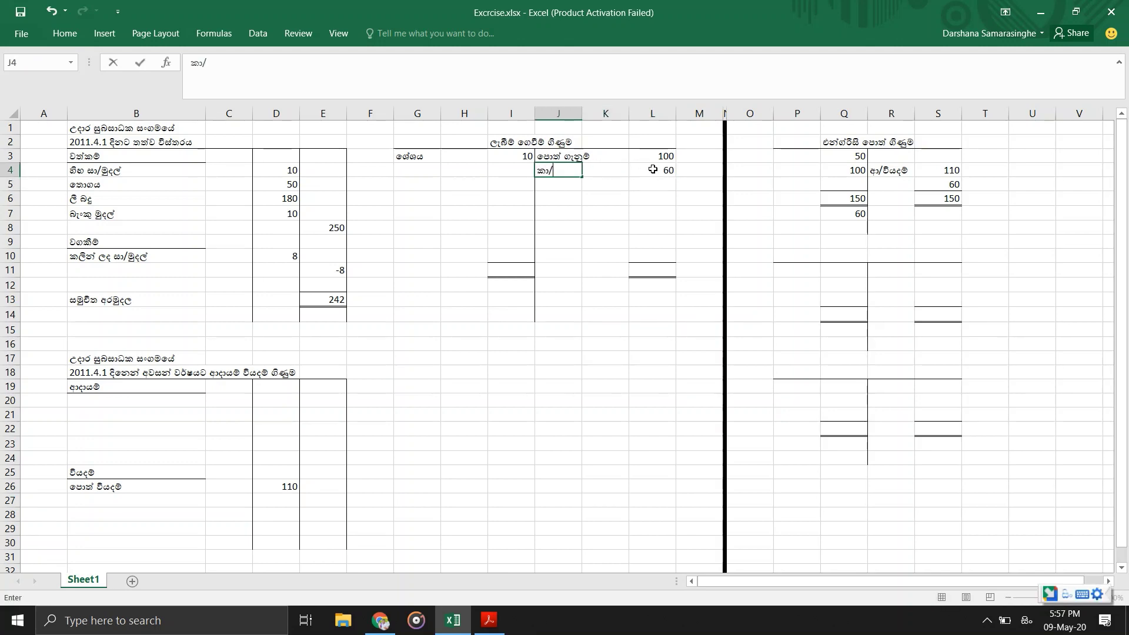
text(kකුලී)
key(Return)
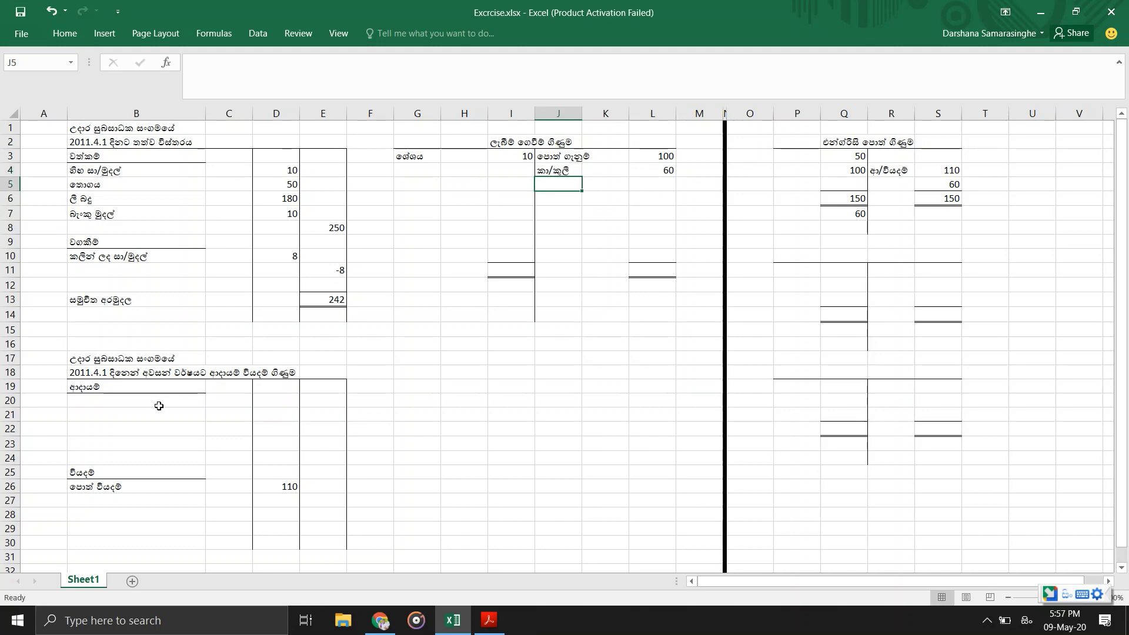
Record the office rent expense "කා/කුලී" in B27 of the income and expenditure account with amount 60 in D27.
click(101, 501)
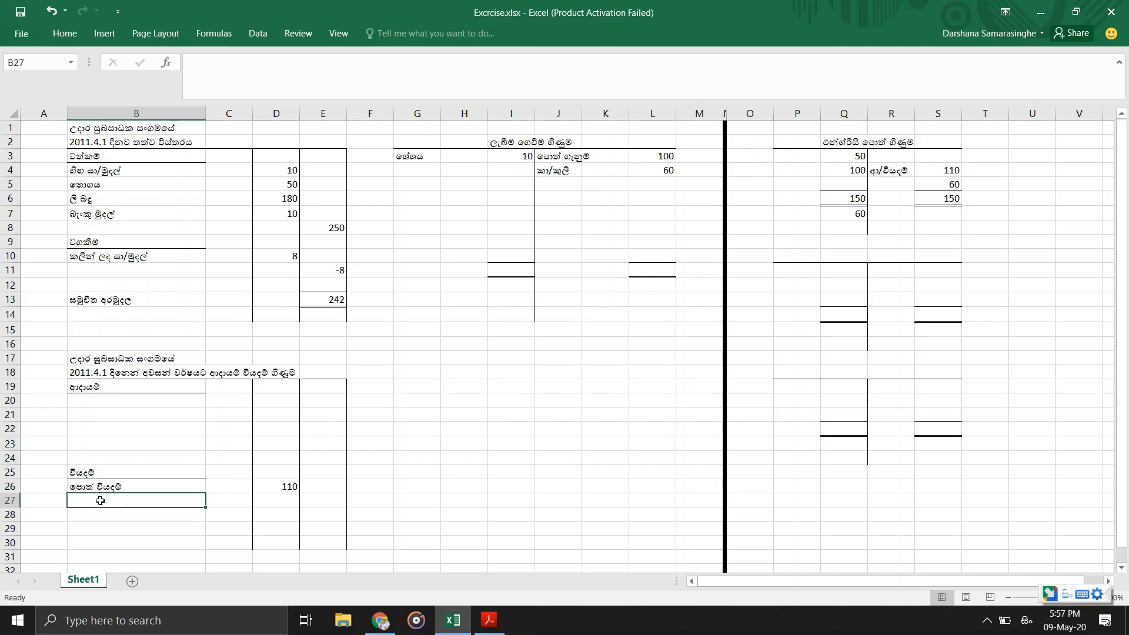
text(ka/kul)
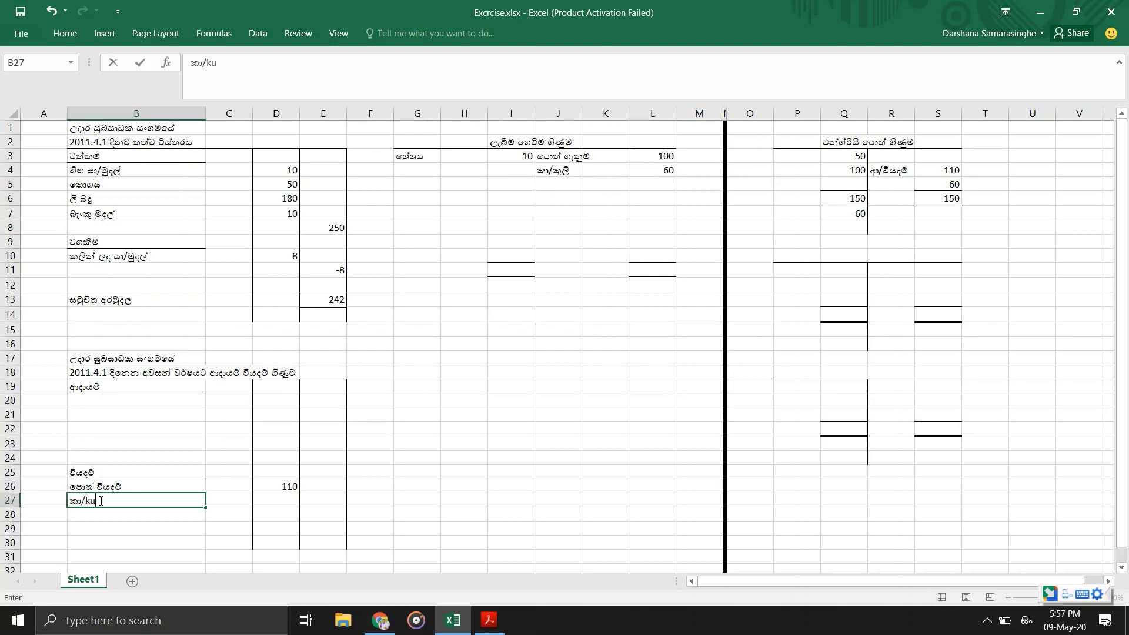
text(i)
key(Return)
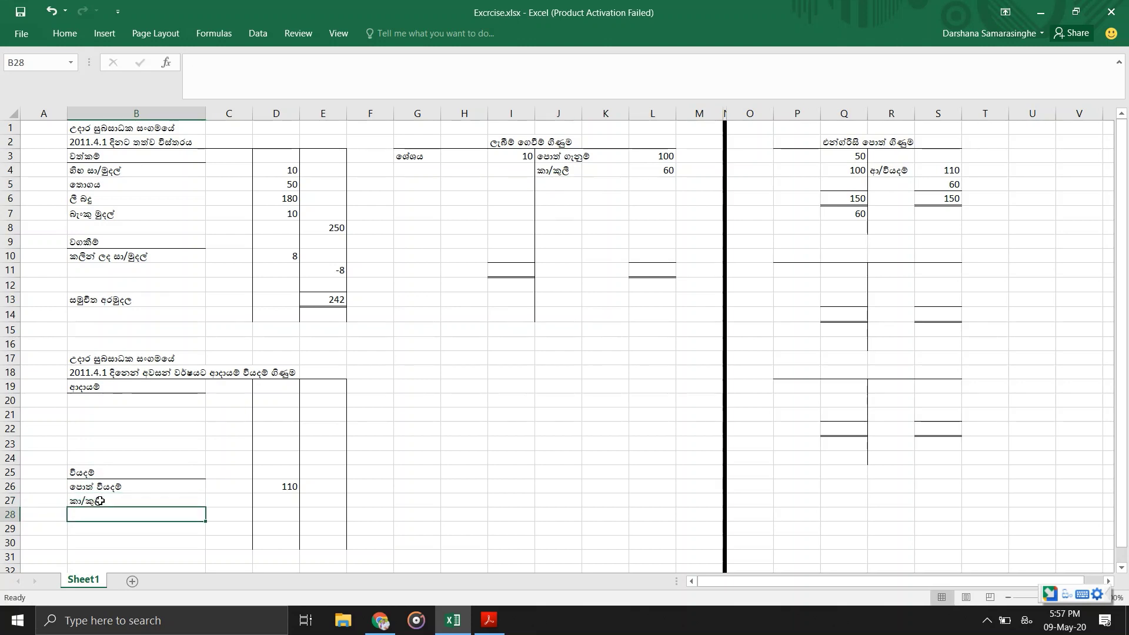
key(Up)
key(Right)
key(Right)
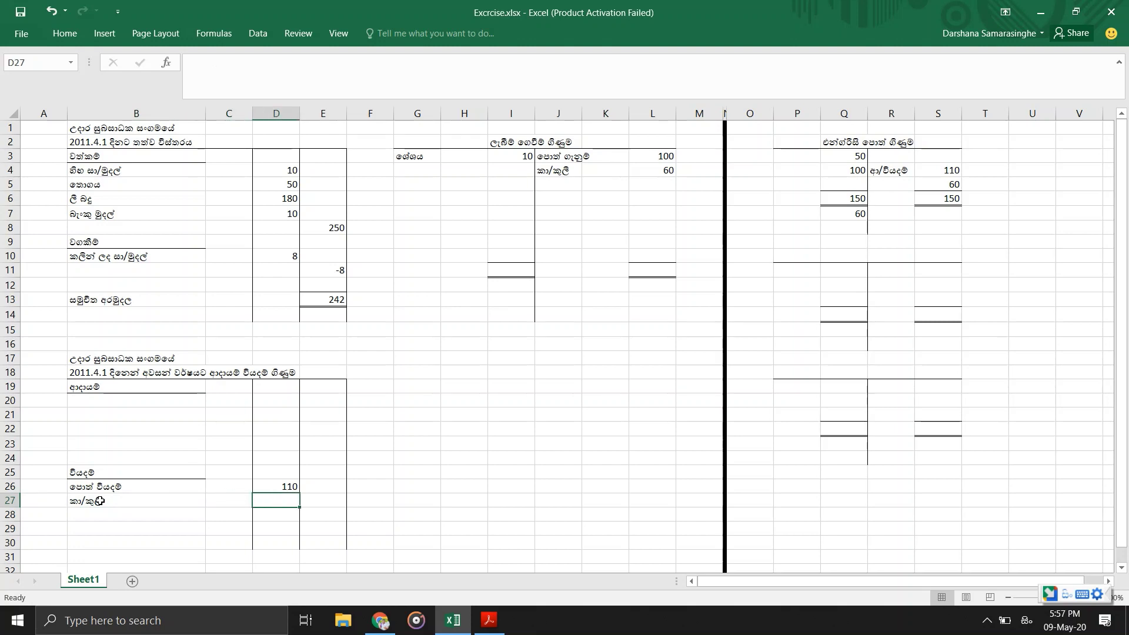
text(60)
key(Return)
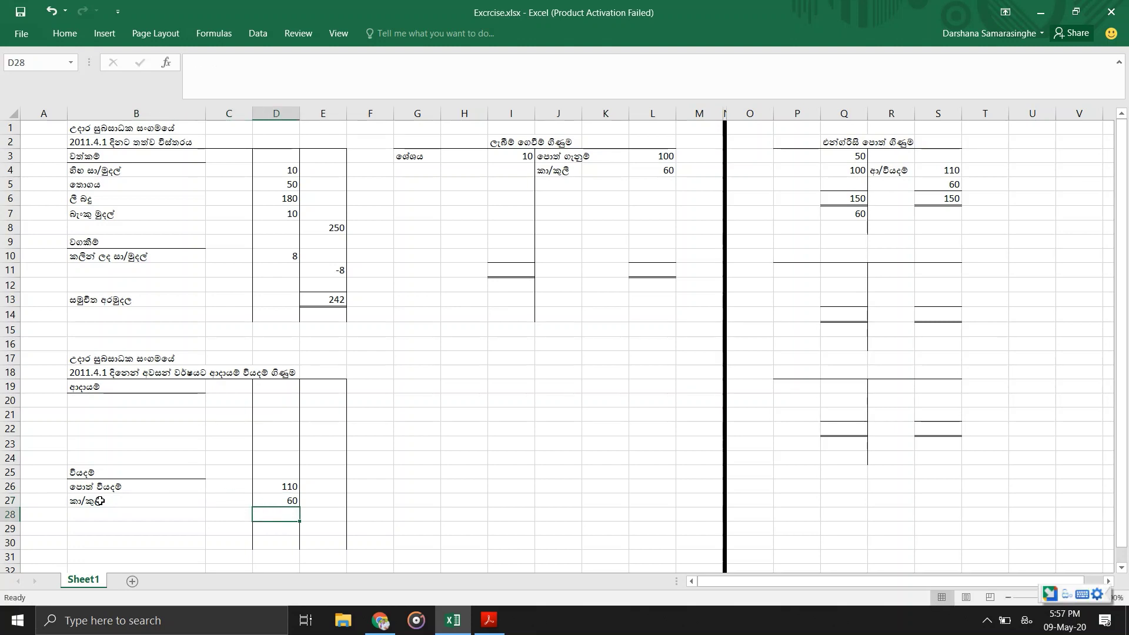
Look up the accounts clerk's salary in the PDF and record the payment "වතුප්" in J5 with amount 60 in L5.
key(alt+Tab)
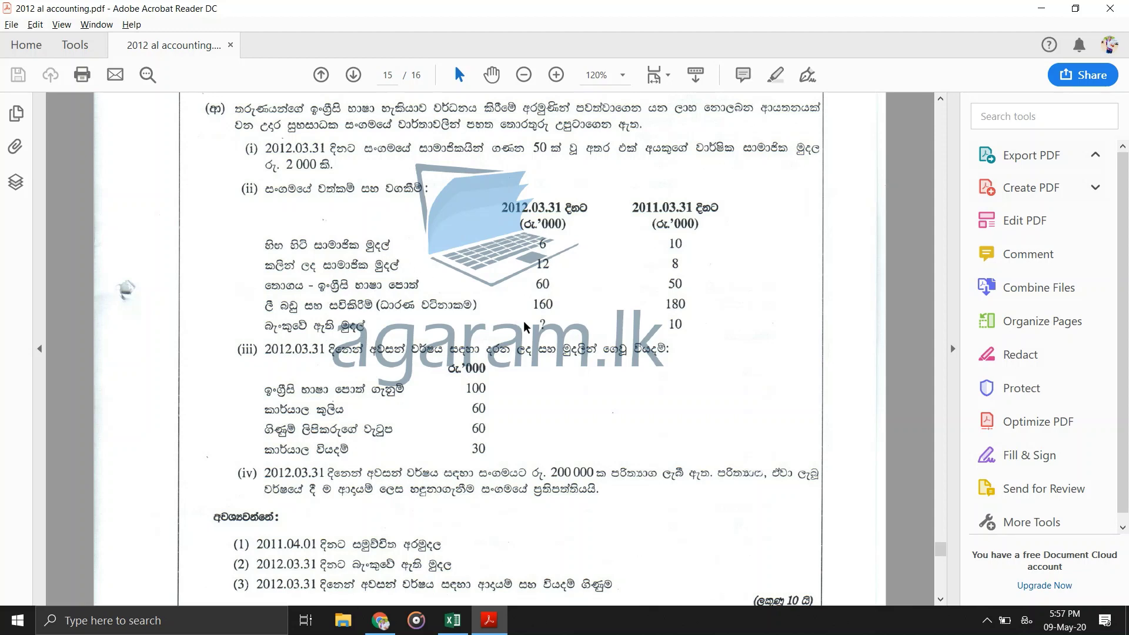
key(alt+Tab)
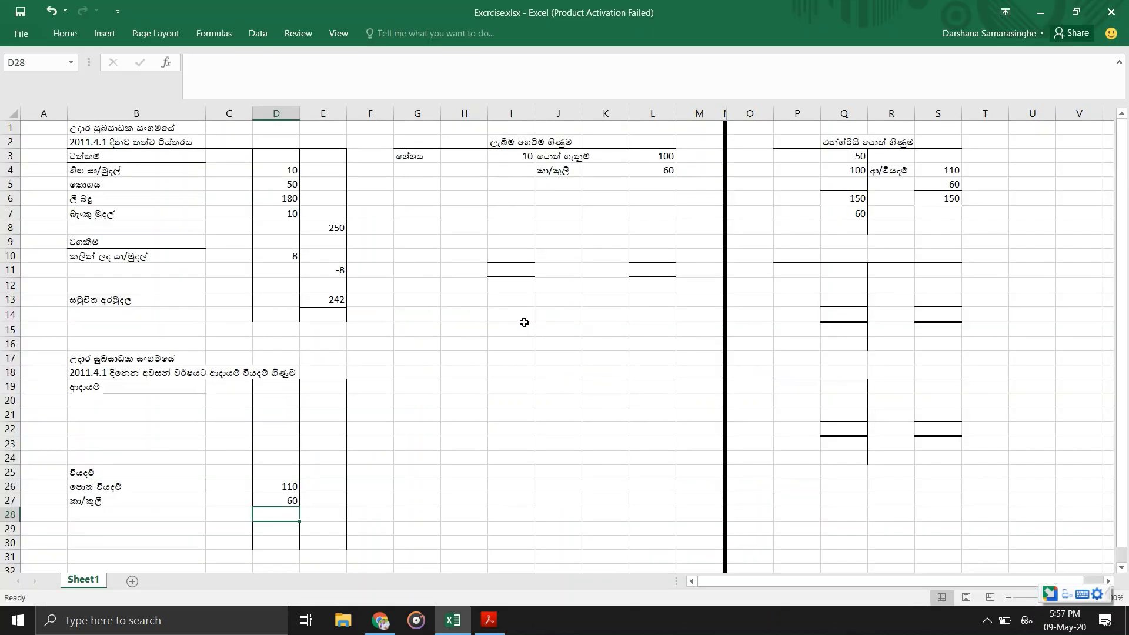
click(639, 183)
text(60)
key(Return)
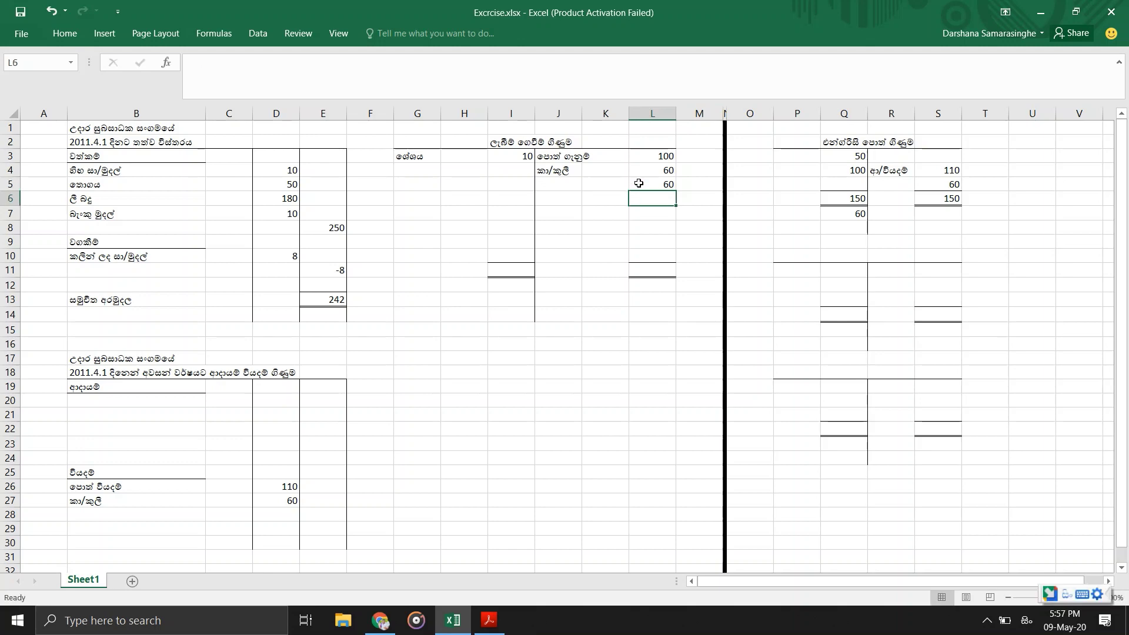
key(Up)
key(Left)
key(Left)
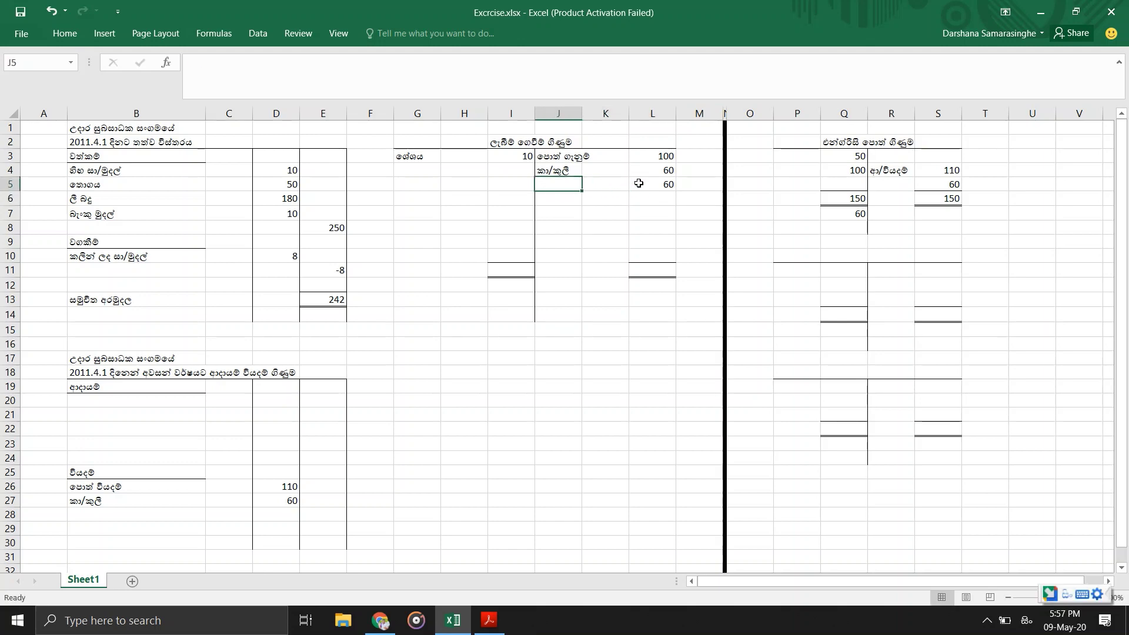
text(wathu)
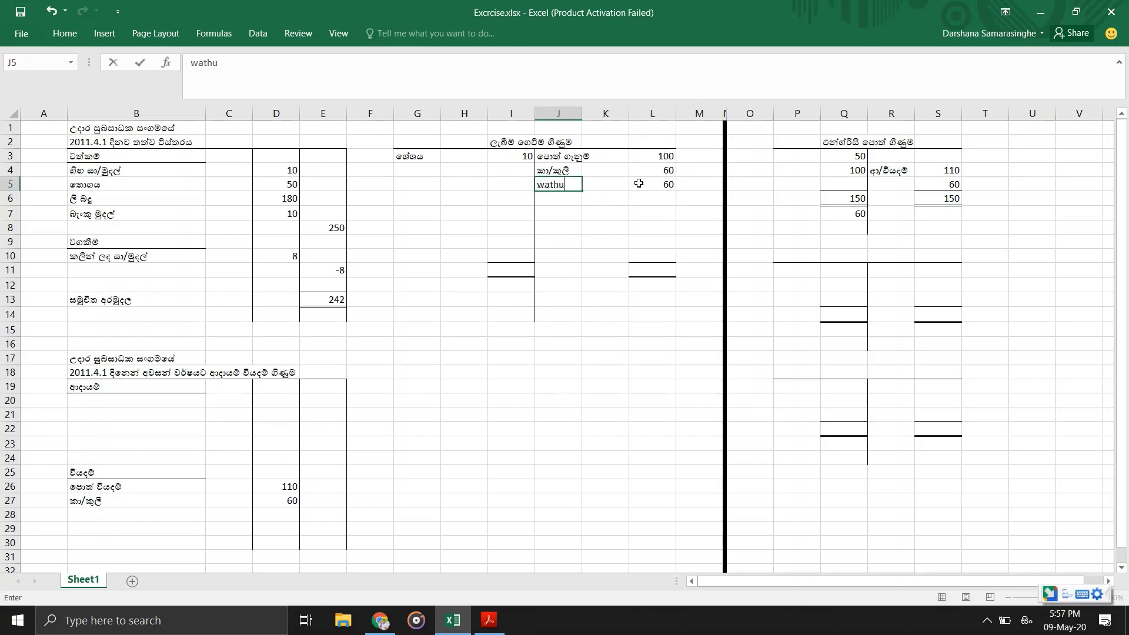
text(p)
key(Return)
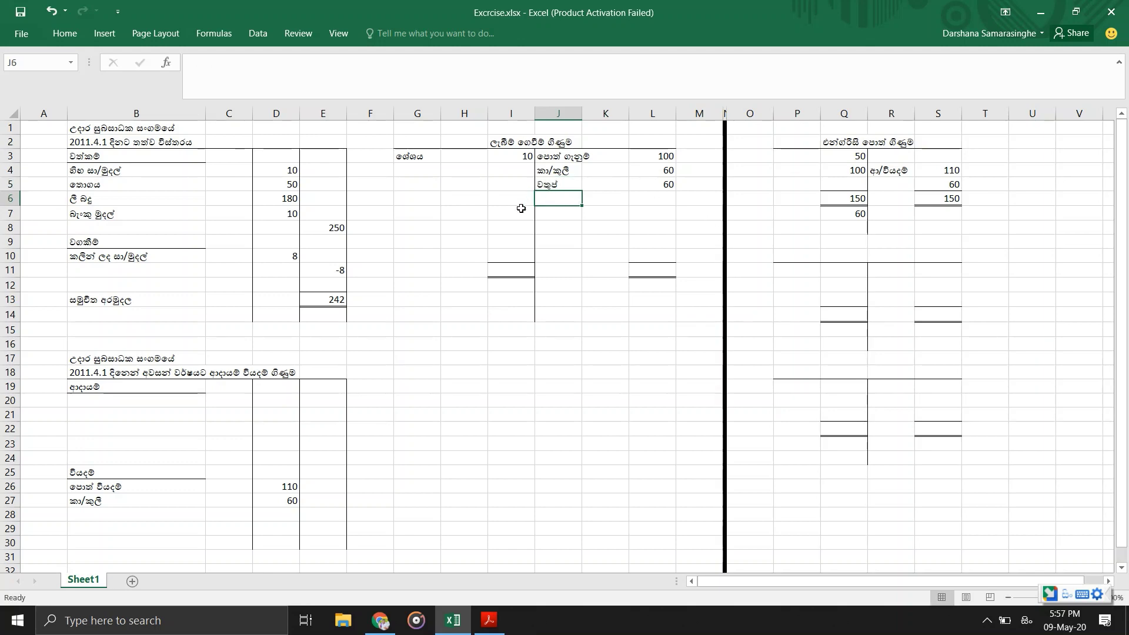
Record the salary expense "වැටුප්" in B28 of the income and expenditure account with amount 60 in D28.
click(120, 514)
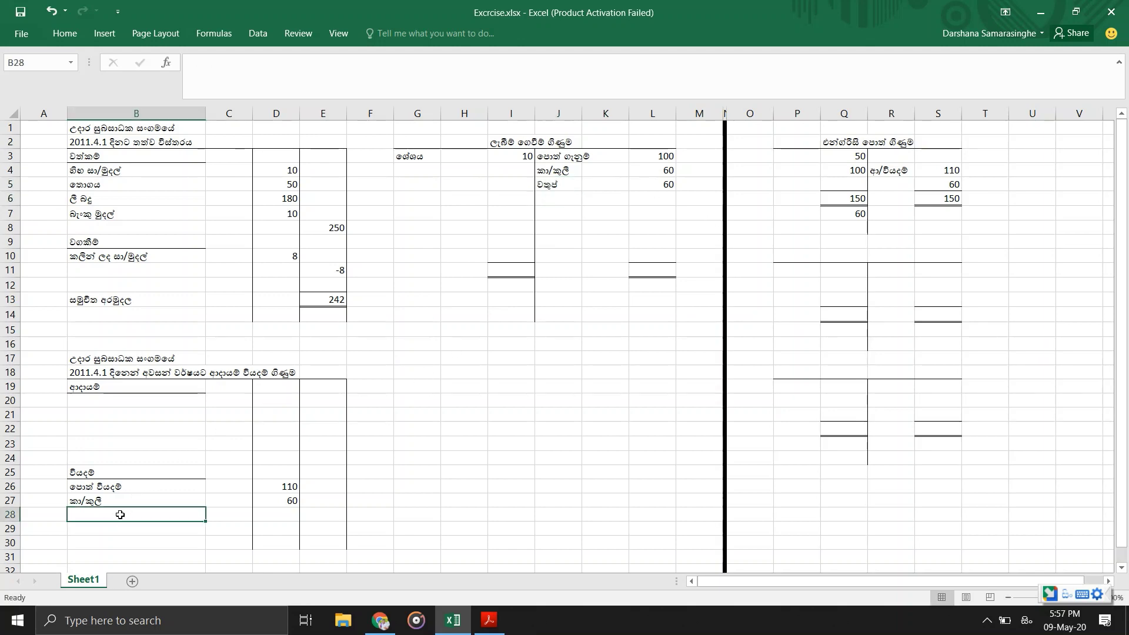
text(wath)
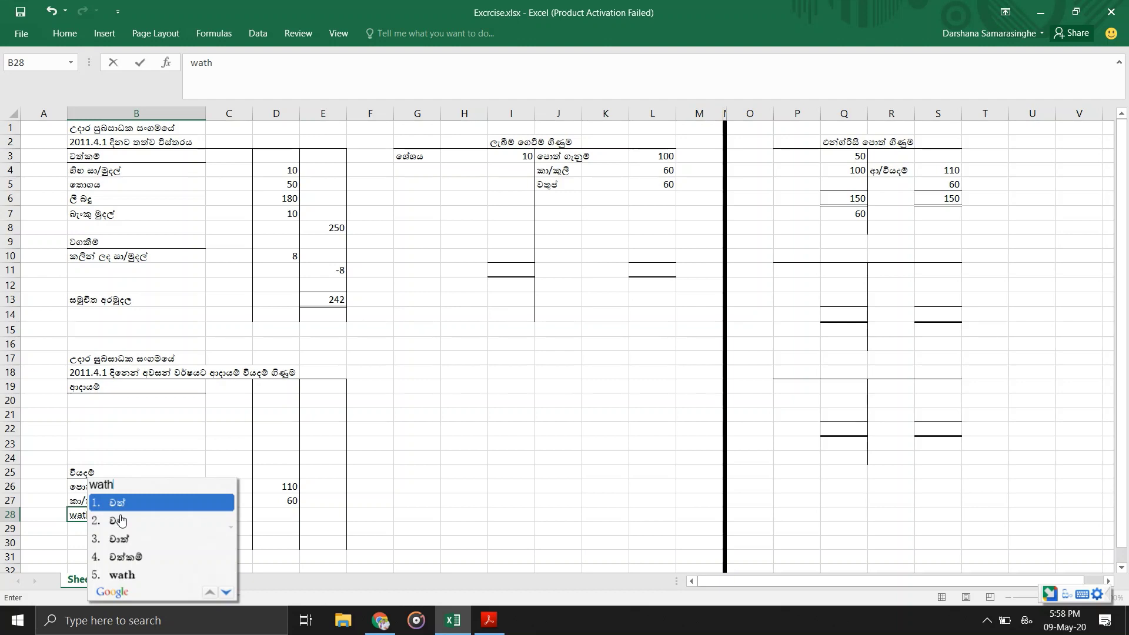
key(BackSpace)
text(up)
key(Return)
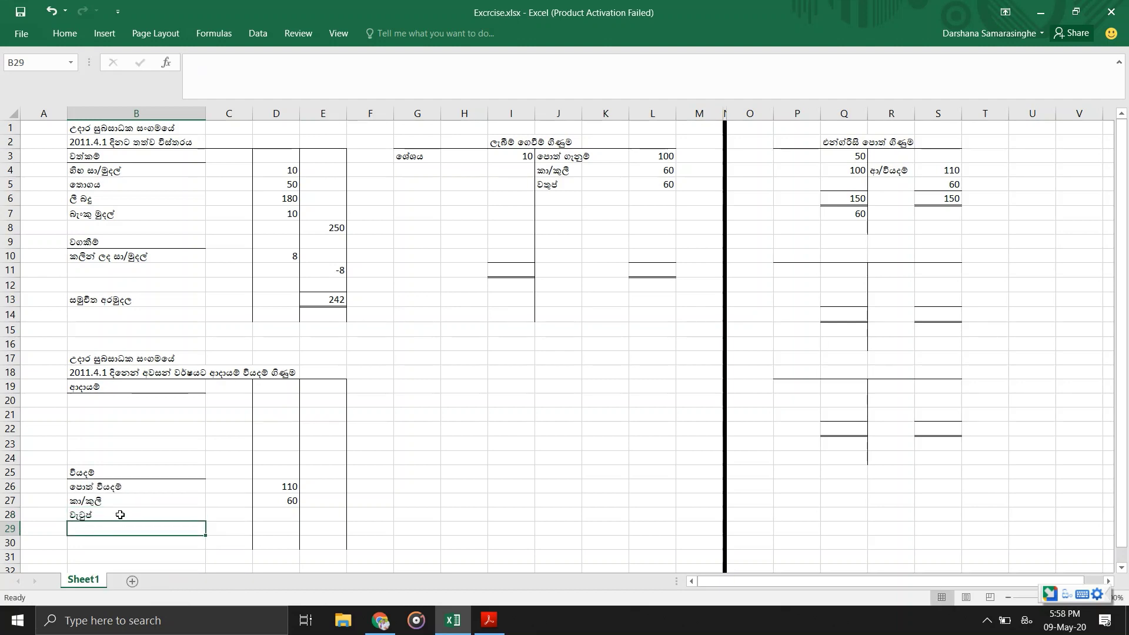
click(274, 514)
text(60)
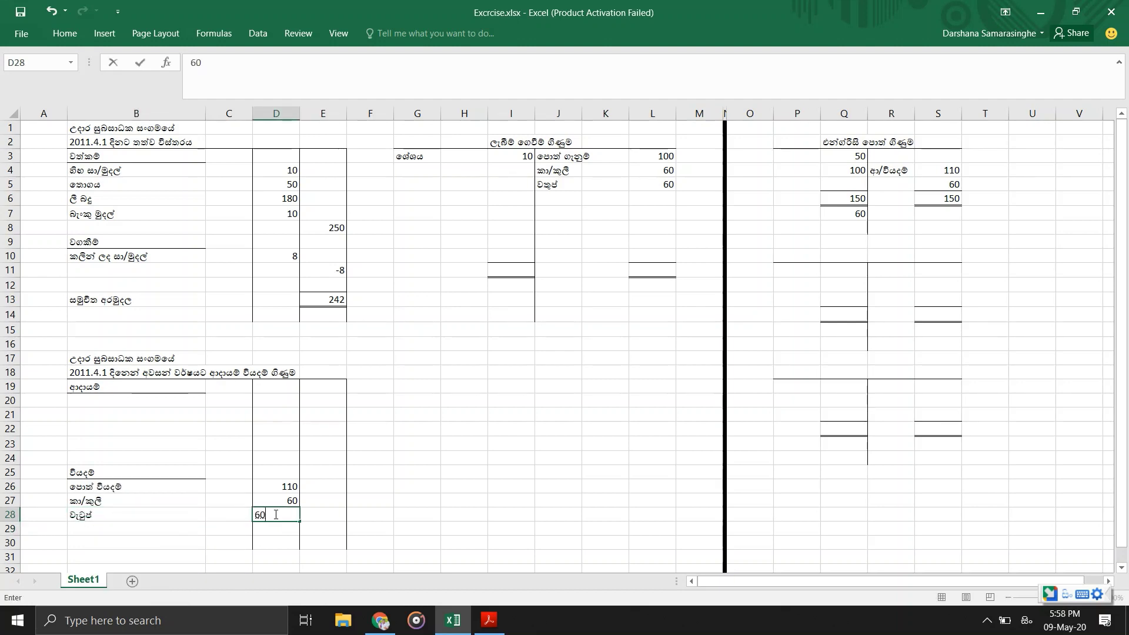
key(Return)
Look up the office expenses in the PDF and record the payment "කා/වියදම්" in J6 with amount 30 in L6.
key(alt+Tab)
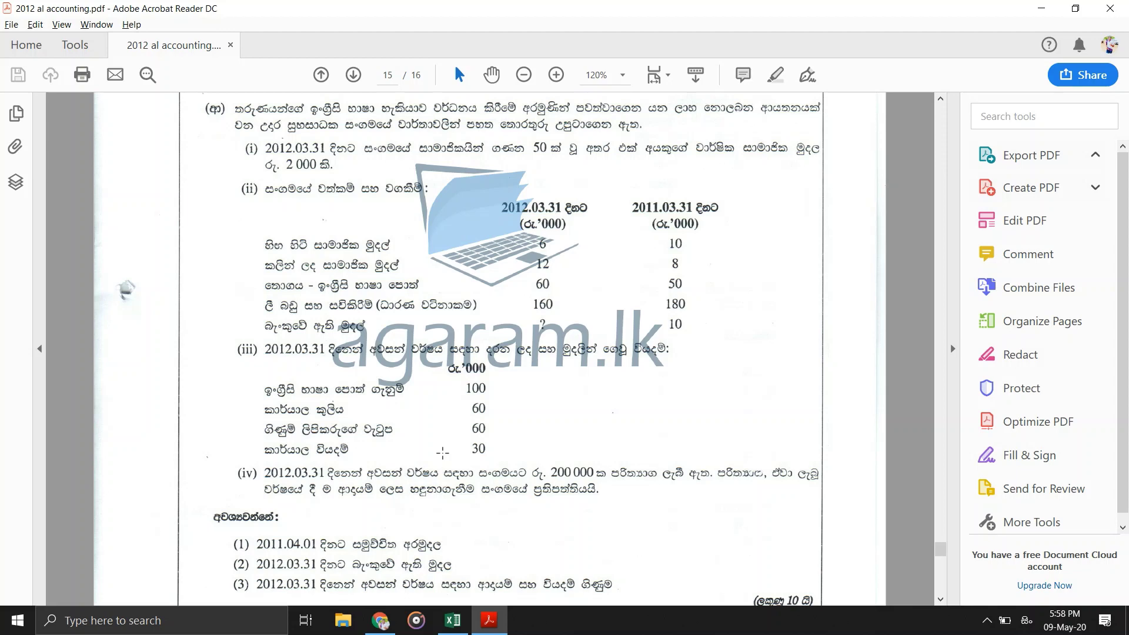
key(alt+Tab)
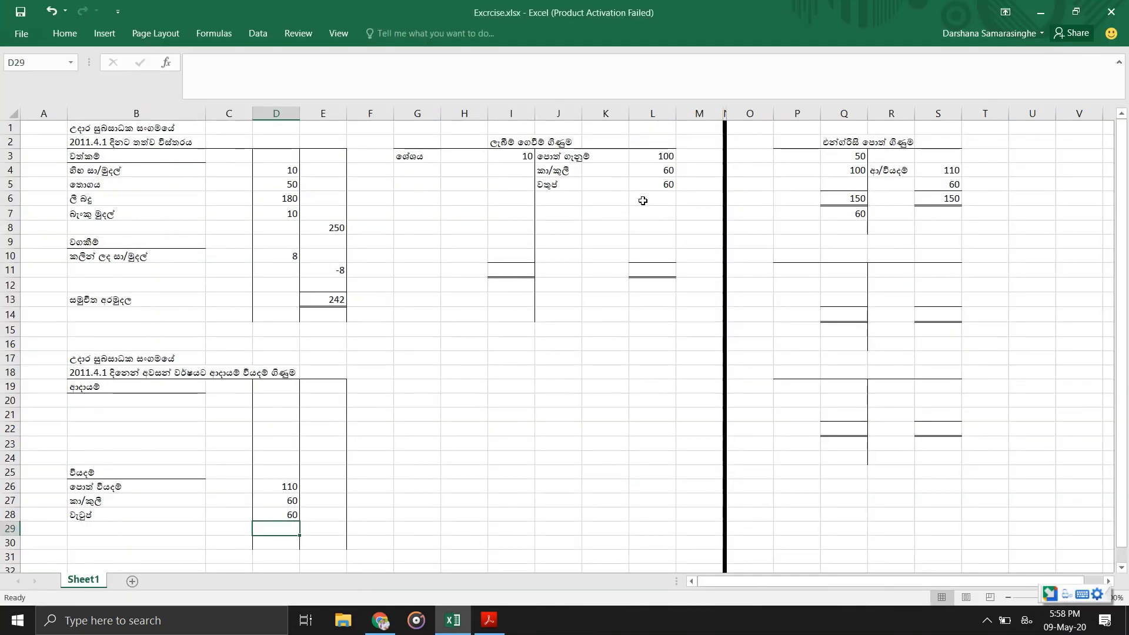
click(643, 200)
text(30)
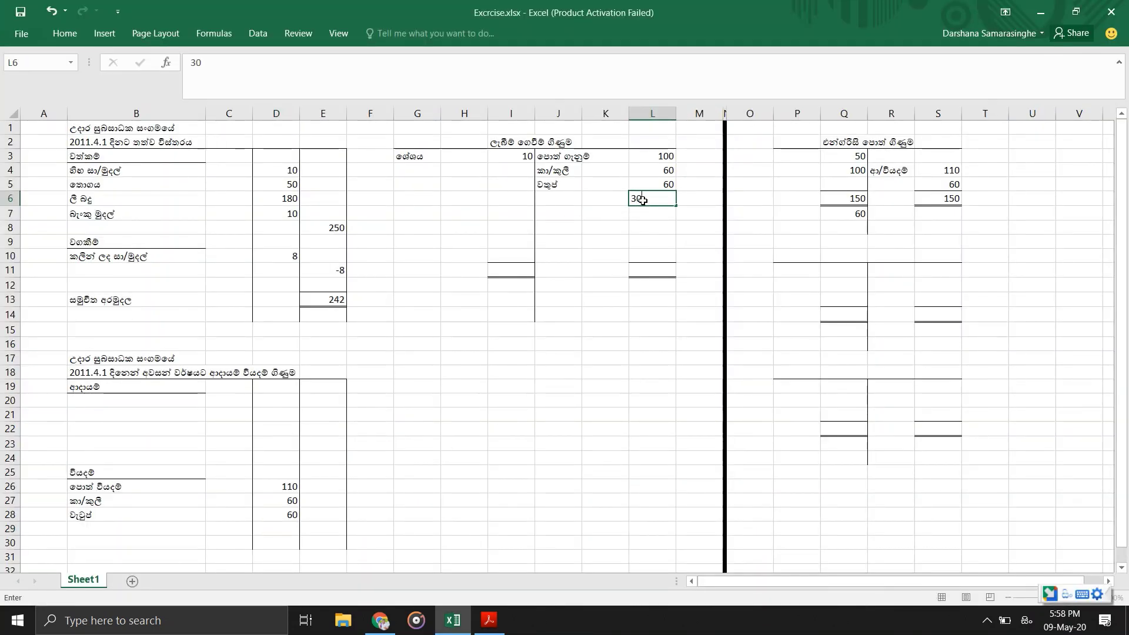
key(Left)
key(Left)
key(Left)
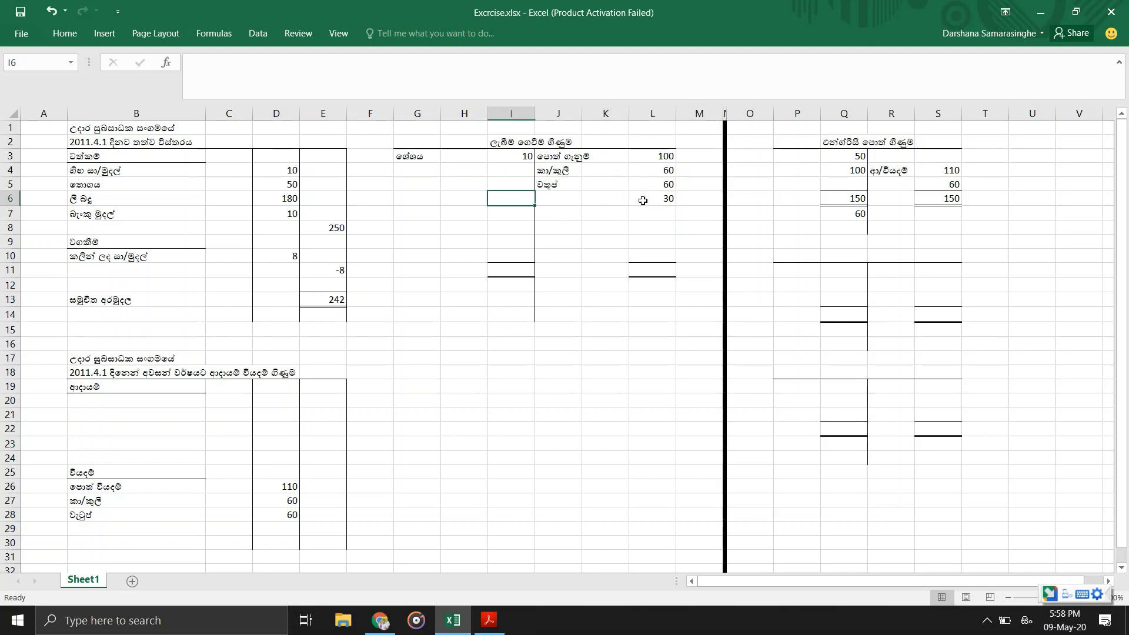
key(Right)
text(කා)
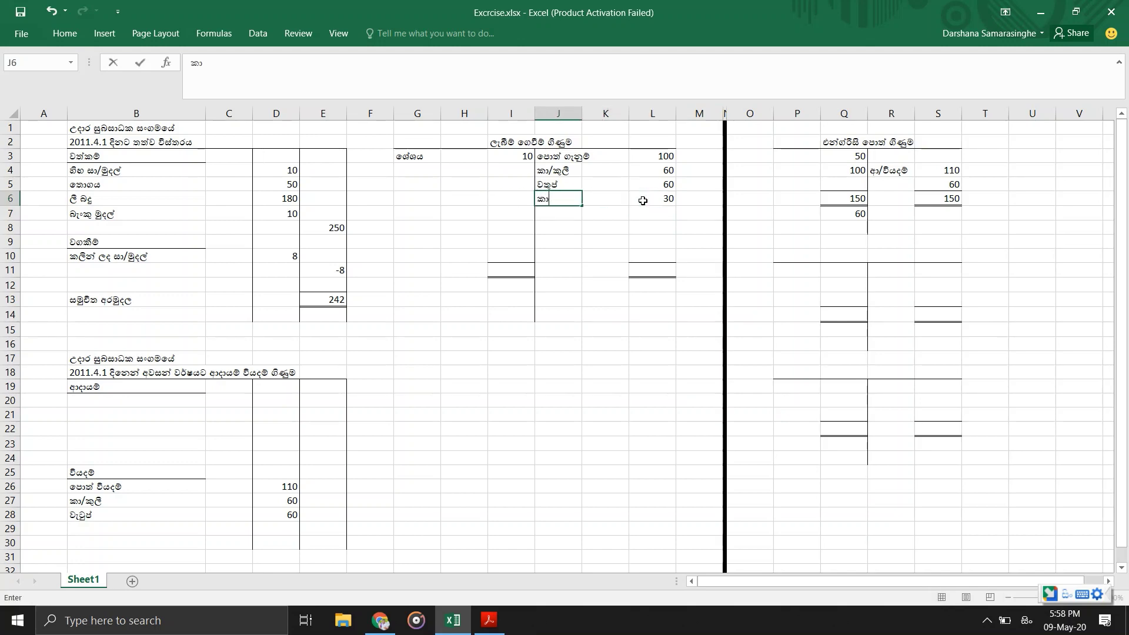
text(/wiyada)
key(Return)
key(Return)
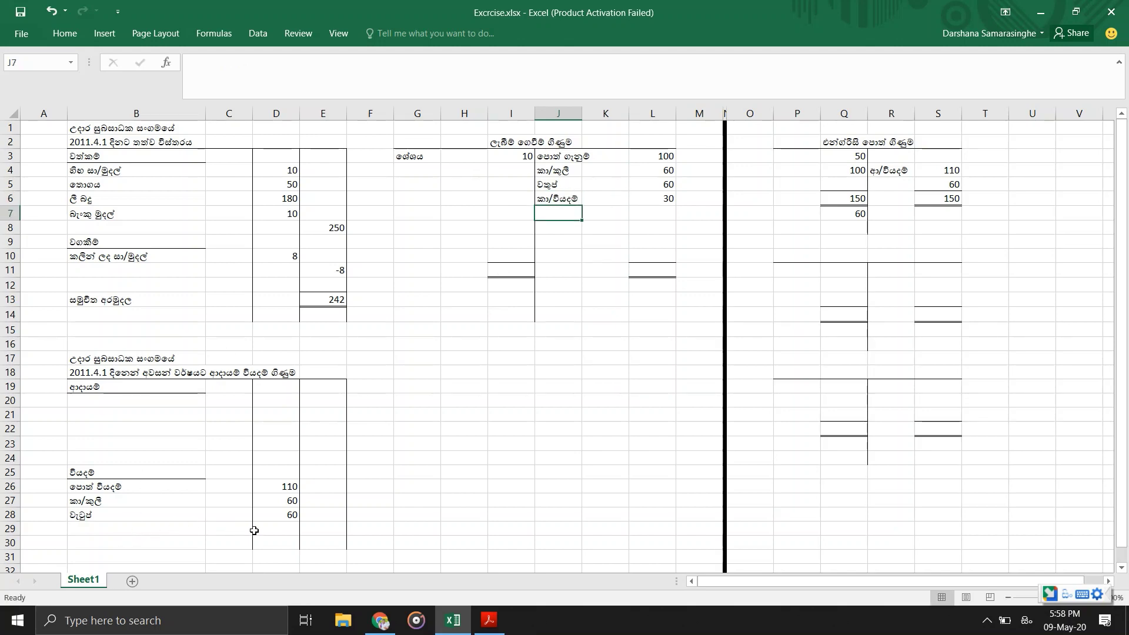
Record the office expenses "කා/වියදම්" in B29 of the income and expenditure account with amount 30 in D29.
click(288, 527)
text(30)
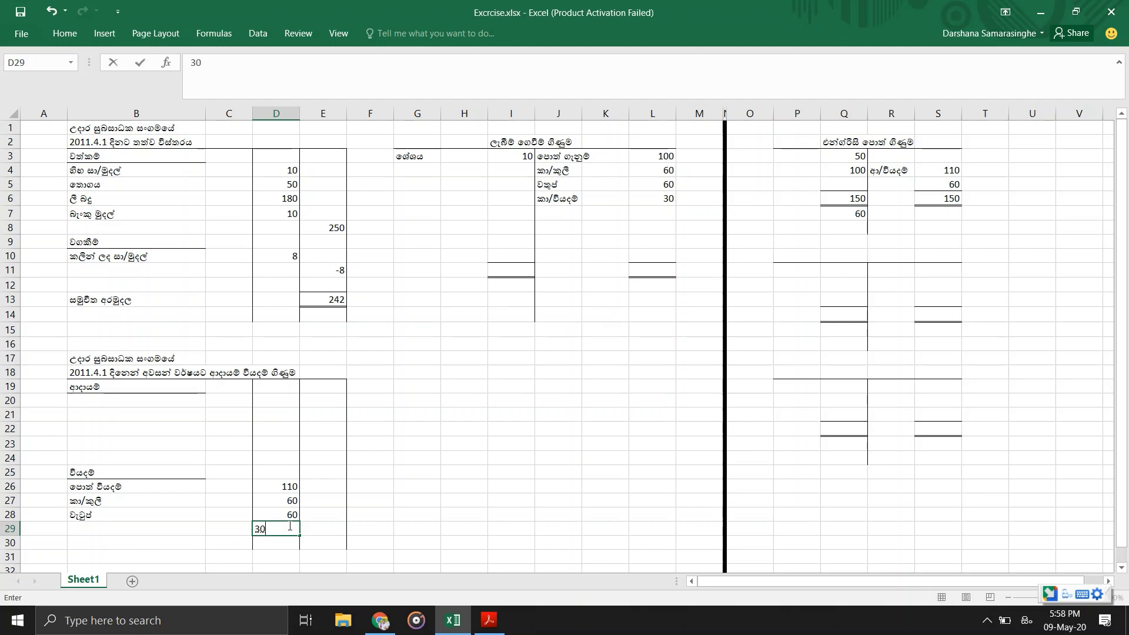
key(Return)
key(Up)
key(Left)
key(Left)
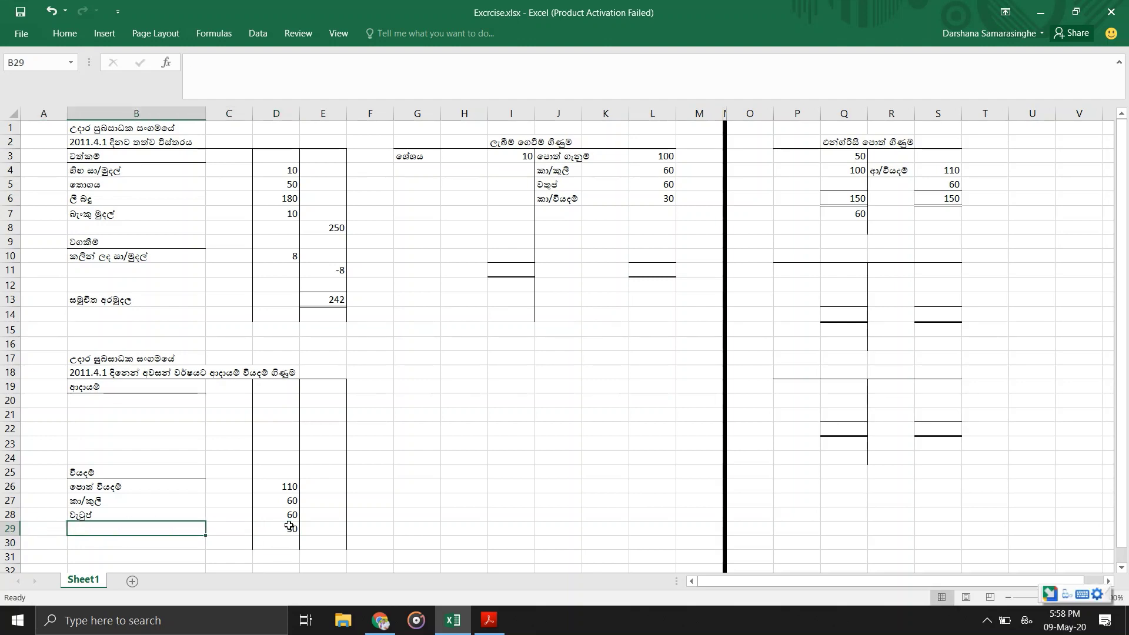
text(kaa)
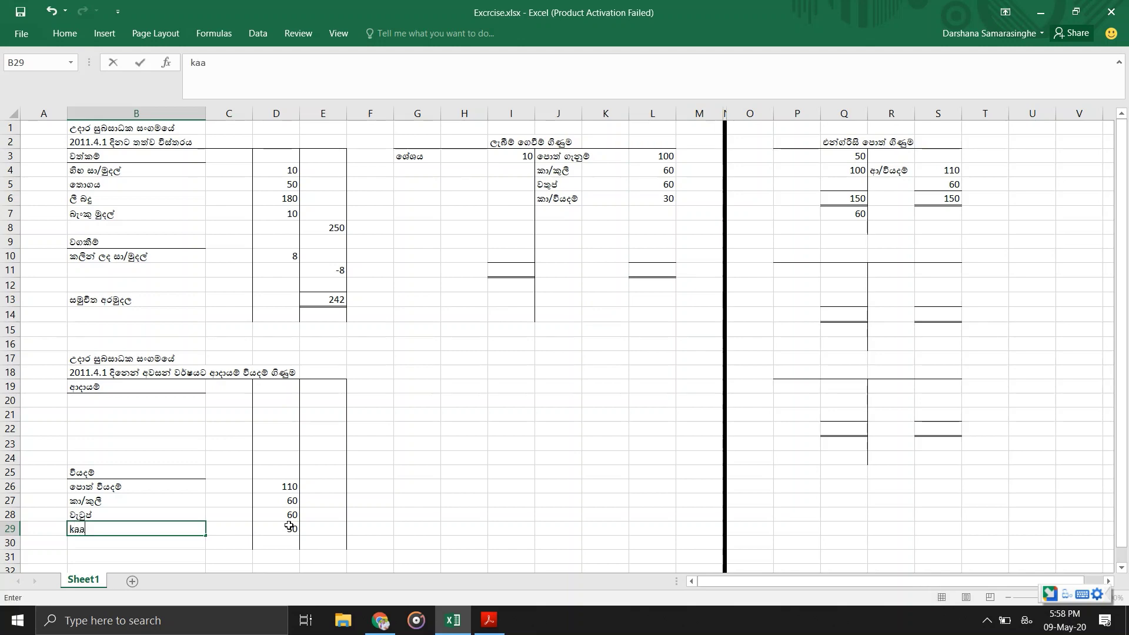
text(/wiyadam)
key(Return)
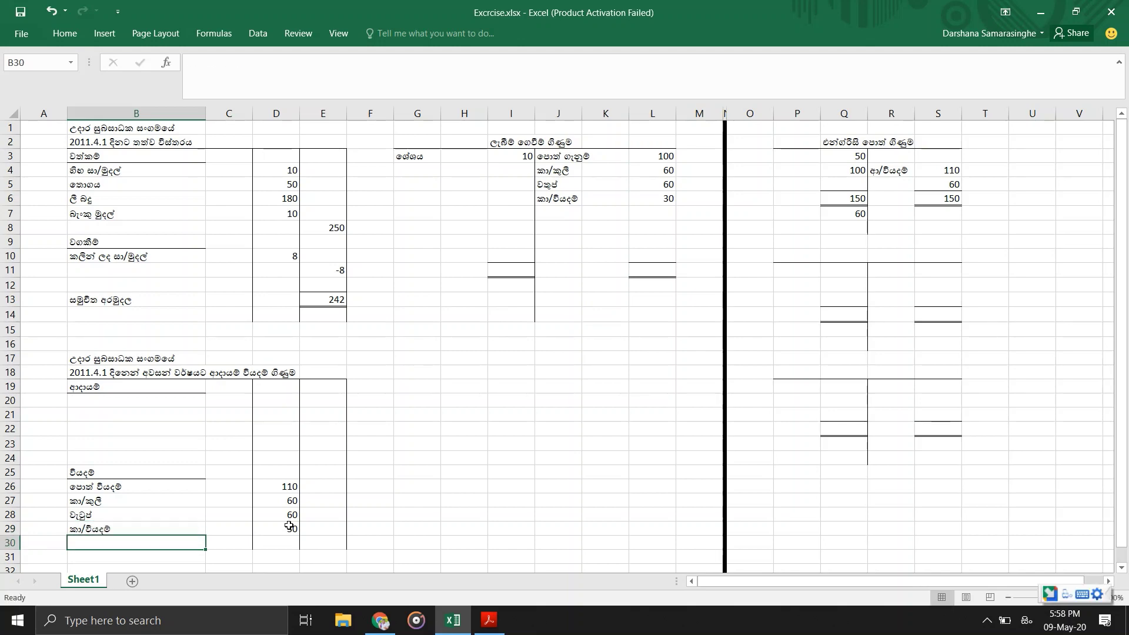
Look up the donations received in the PDF and record the receipt "පරිත්‍යාග" in G4 with amount 200 in I4.
key(alt+Tab)
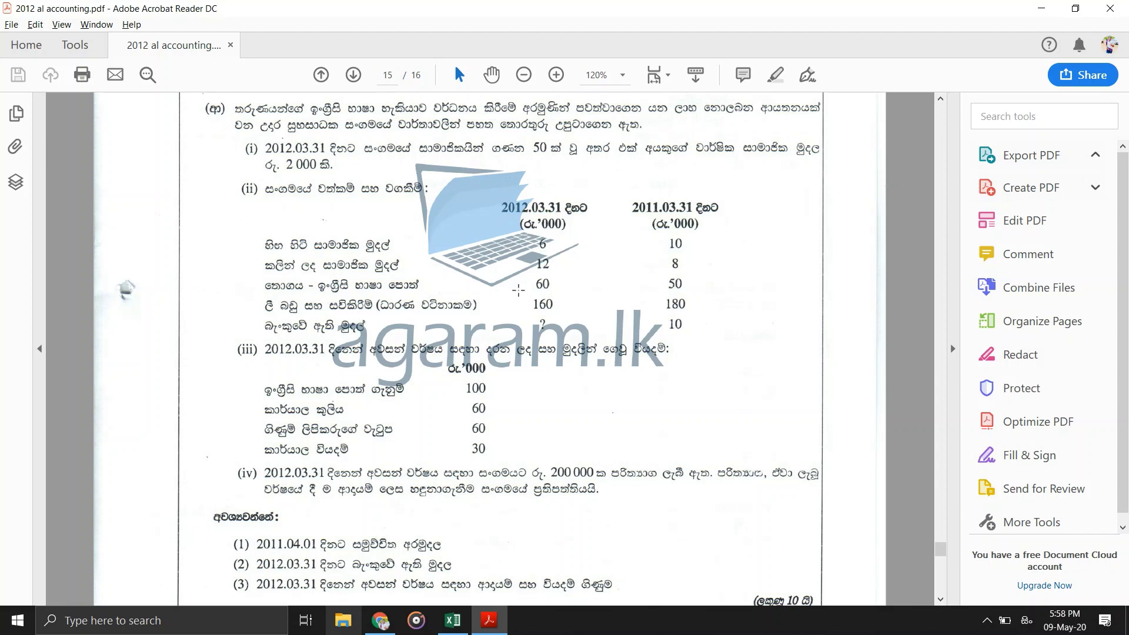
key(alt+Tab)
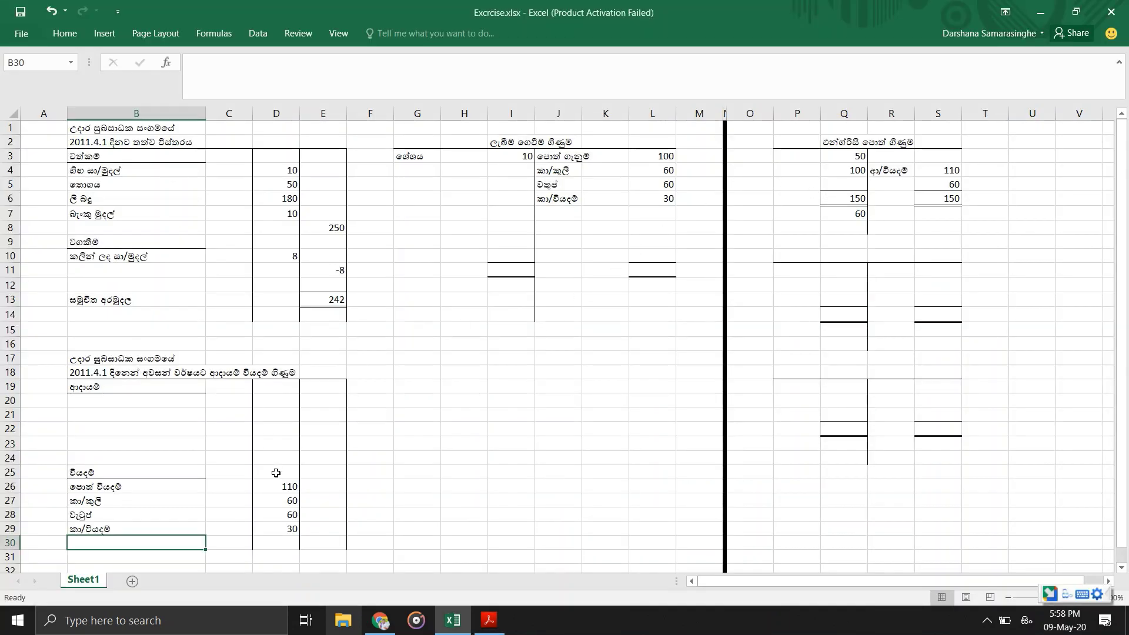
key(alt+Tab)
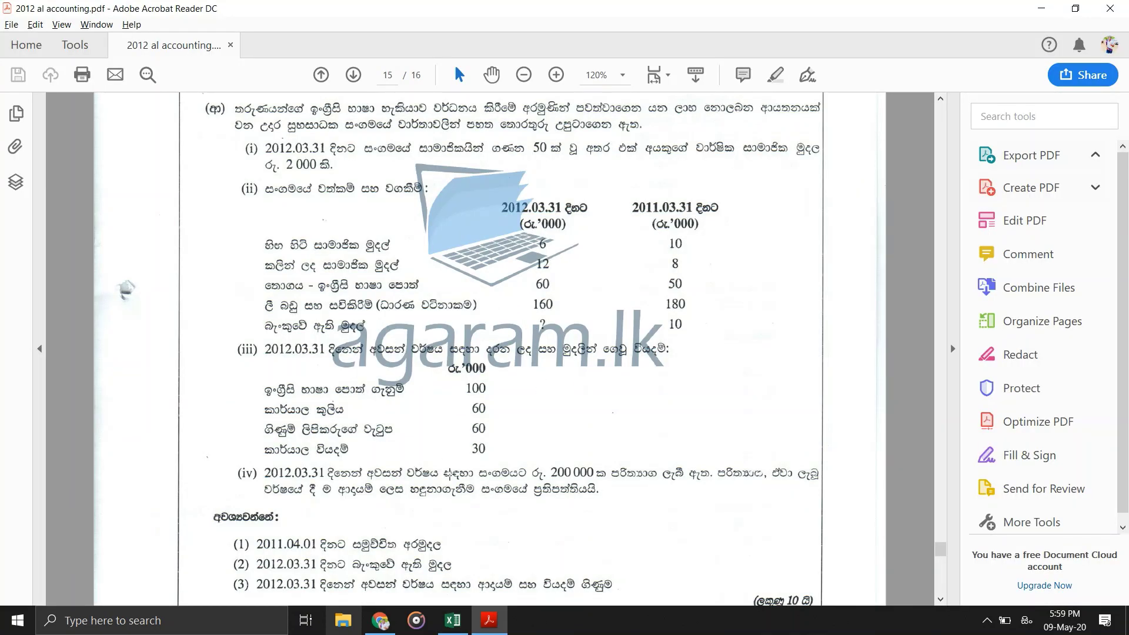
key(alt+Tab)
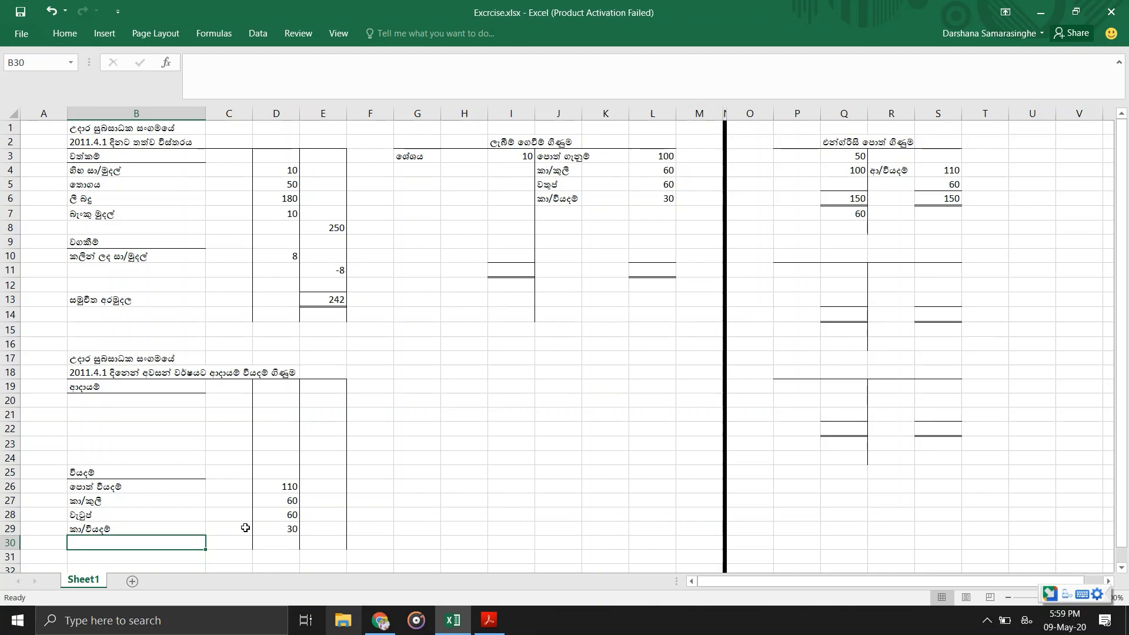
key(alt+Tab)
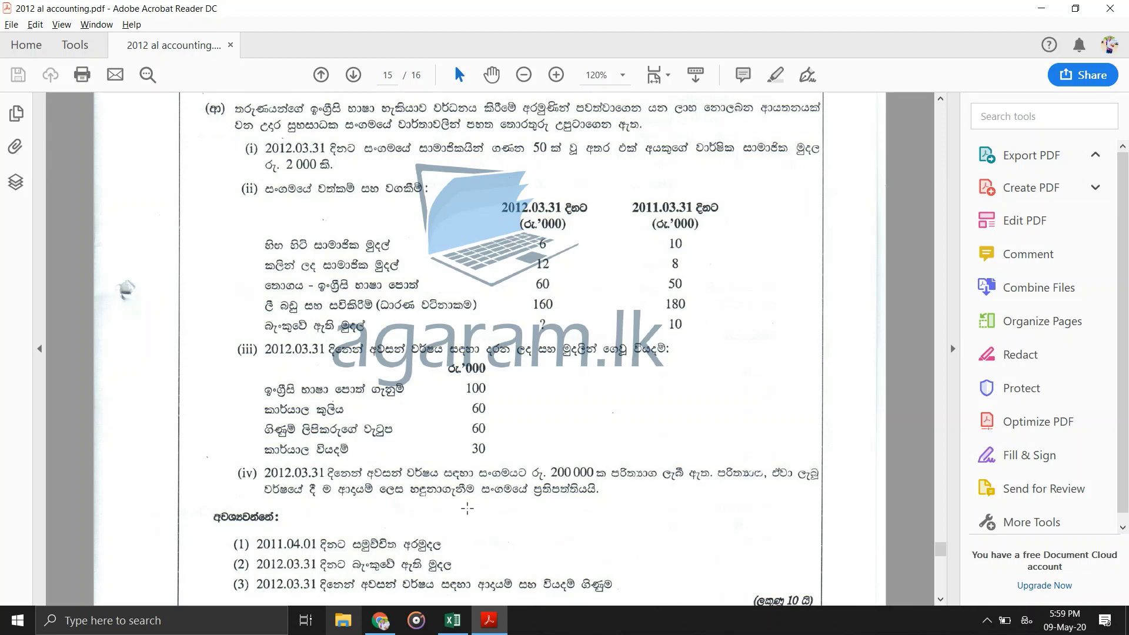
key(alt+Tab)
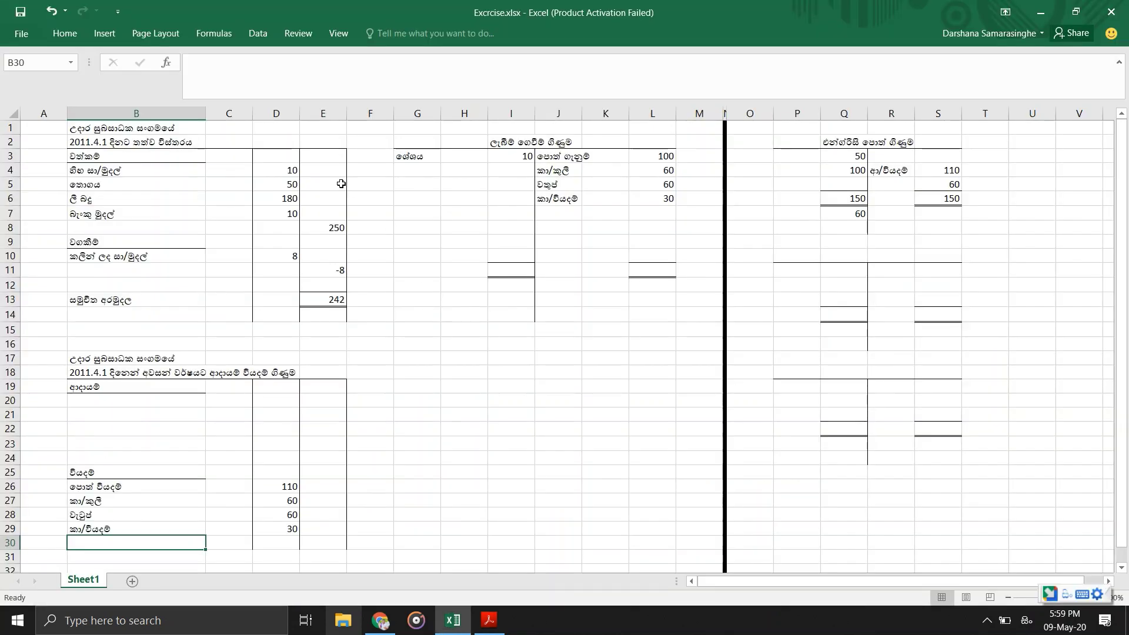
click(412, 173)
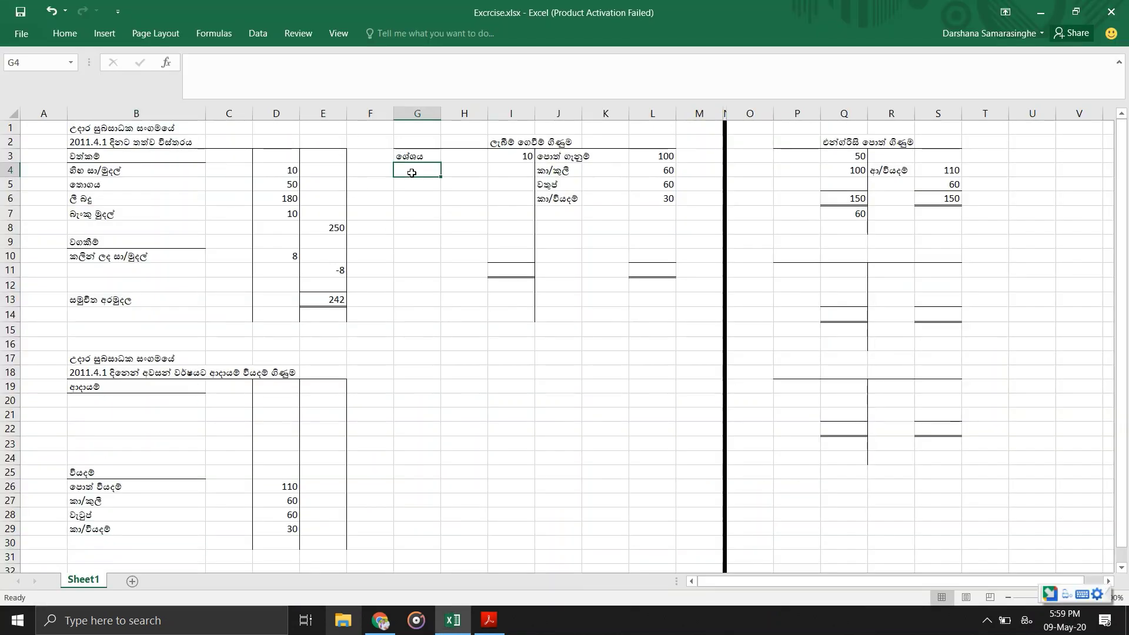
text(prith)
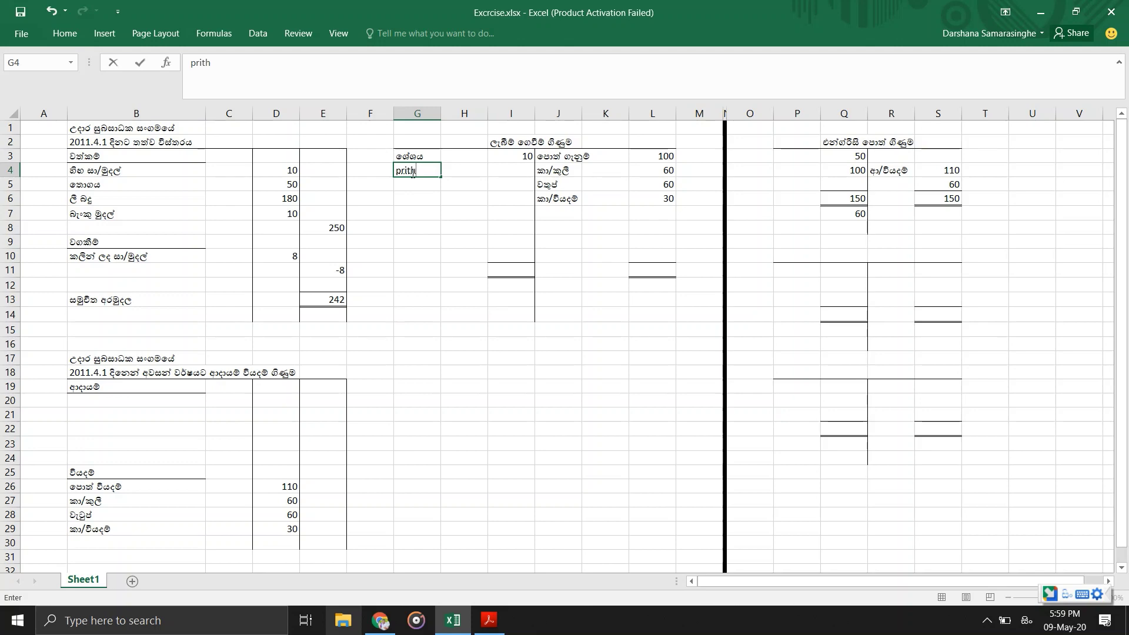
text(yaga)
key(Return)
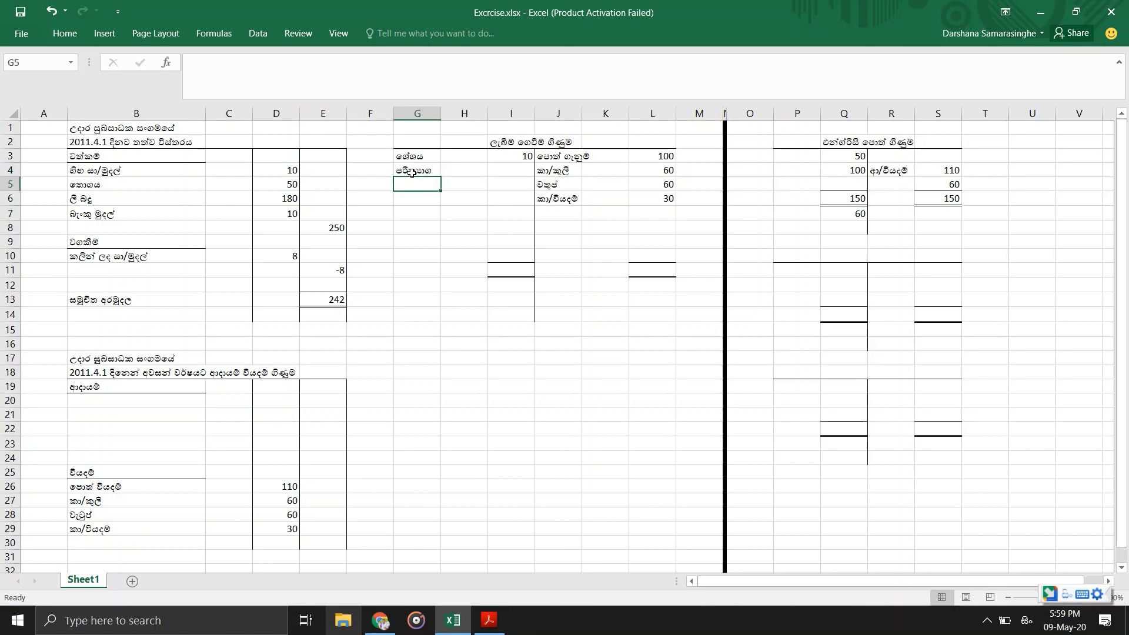
key(Up)
key(Right)
key(Right)
text(200)
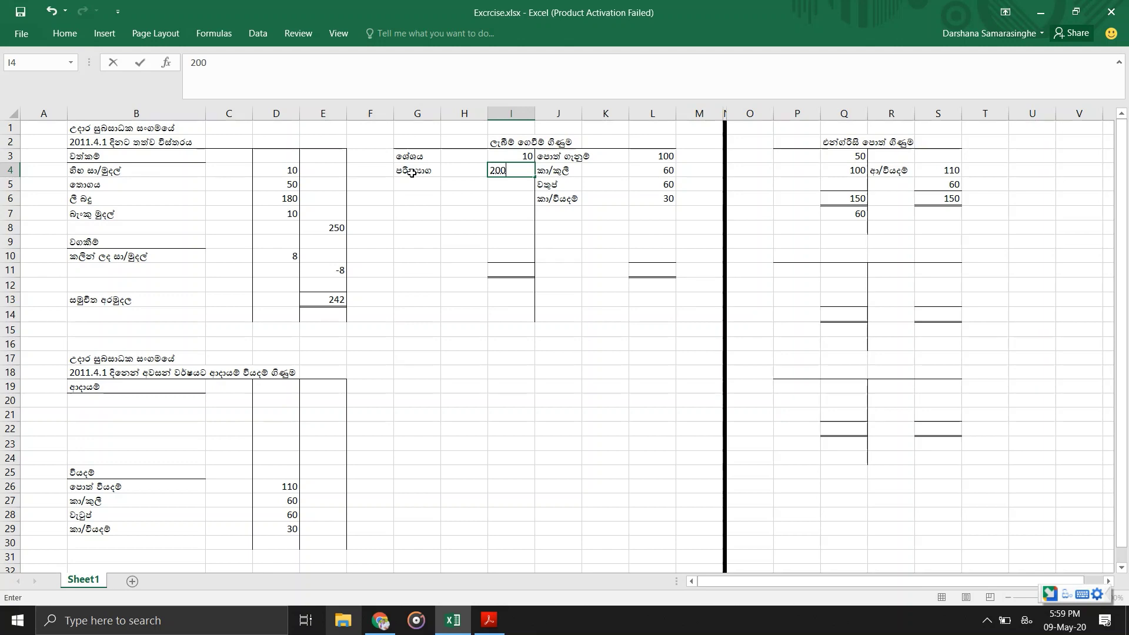
key(Return)
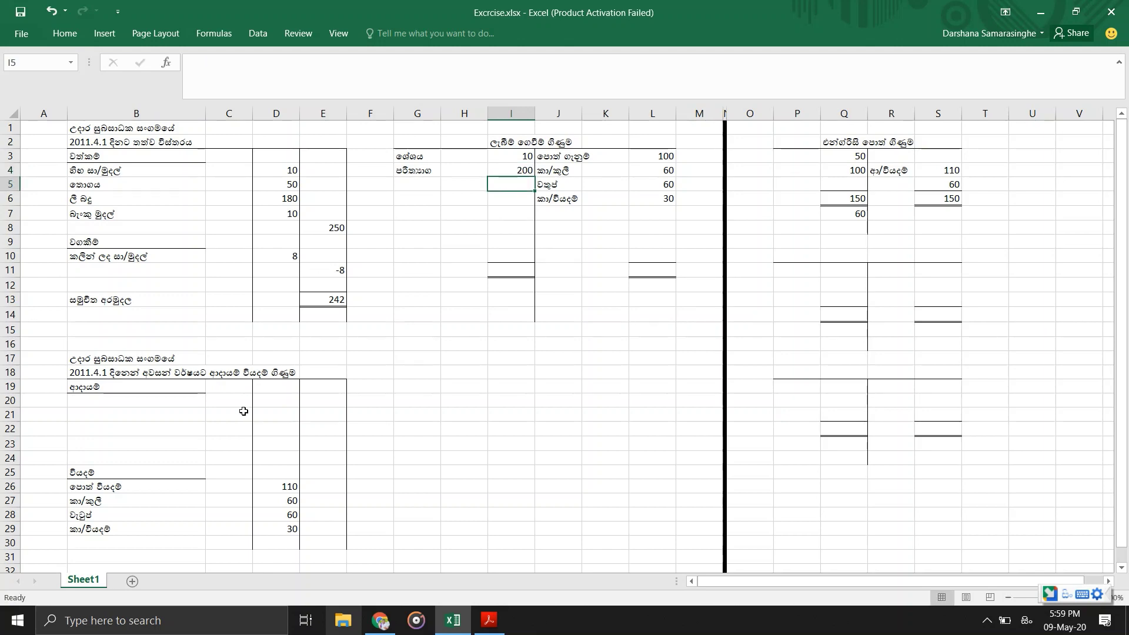
Record the donation income "පරිත්‍යාග" in B20 of the income and expenditure account with amount 200 in D20.
click(168, 402)
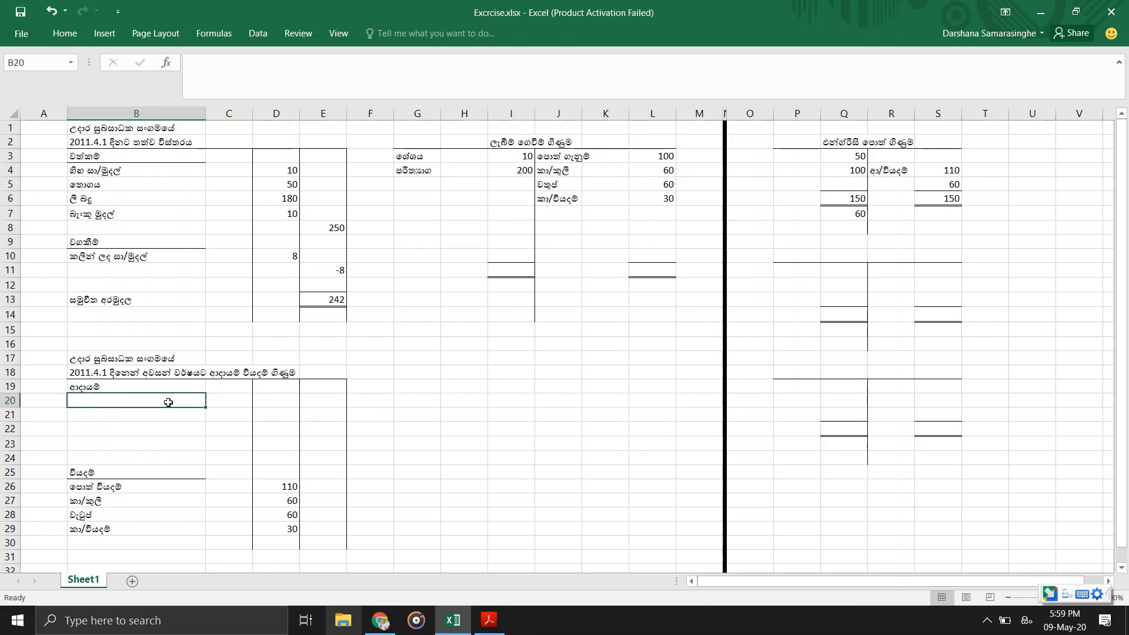
text(parithya)
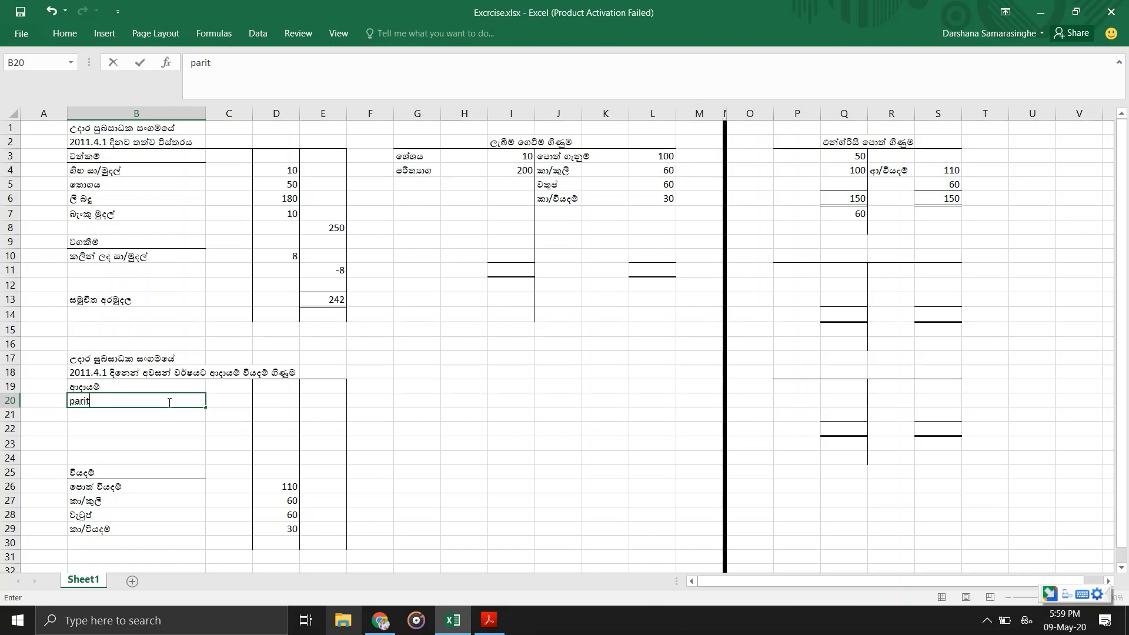
key(space)
key(Return)
key(Up)
key(Right)
key(Right)
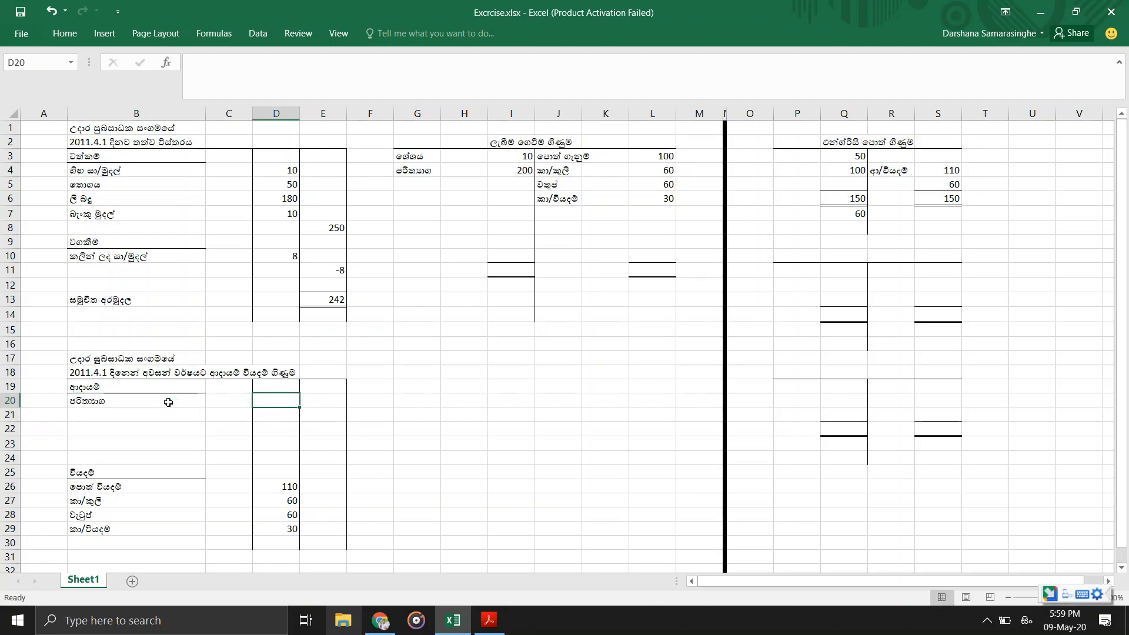
text(200)
key(Return)
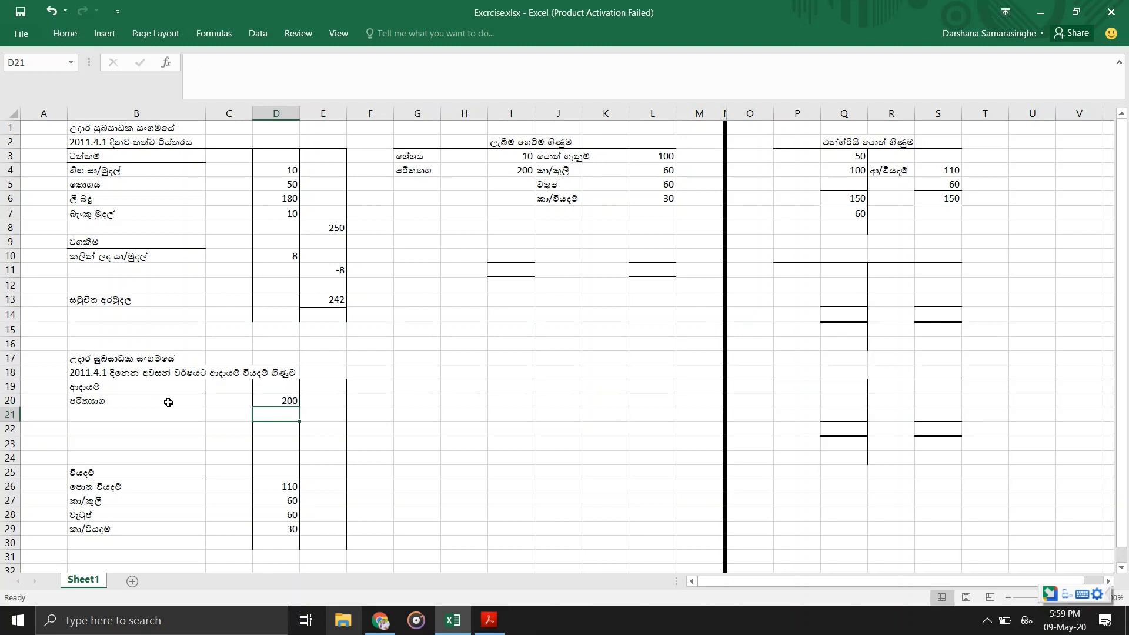
click(503, 170)
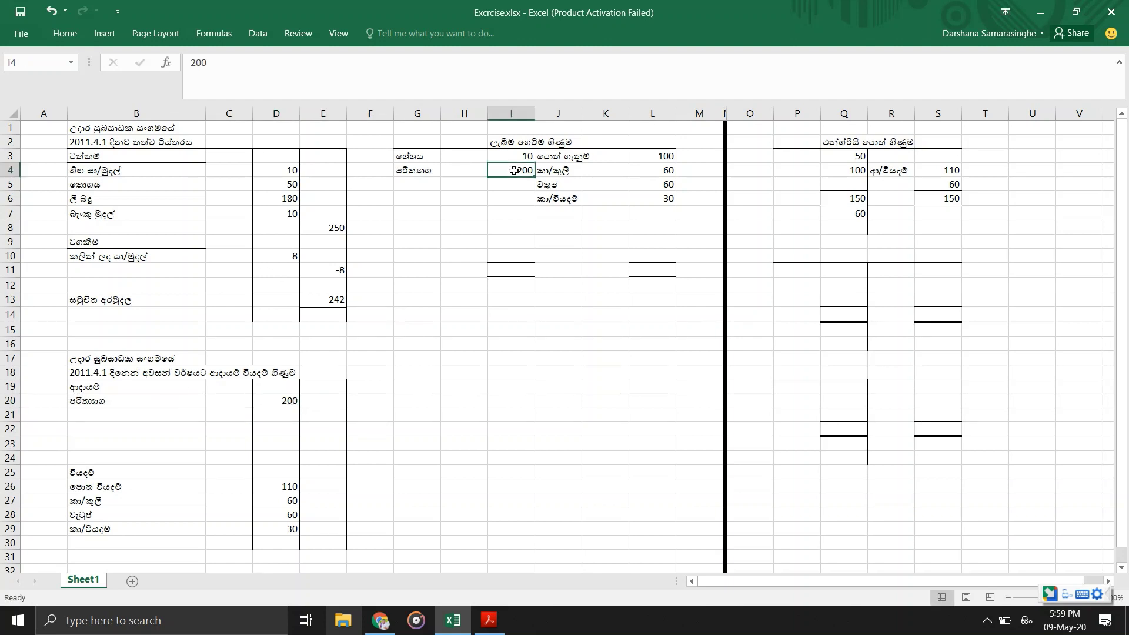
click(289, 398)
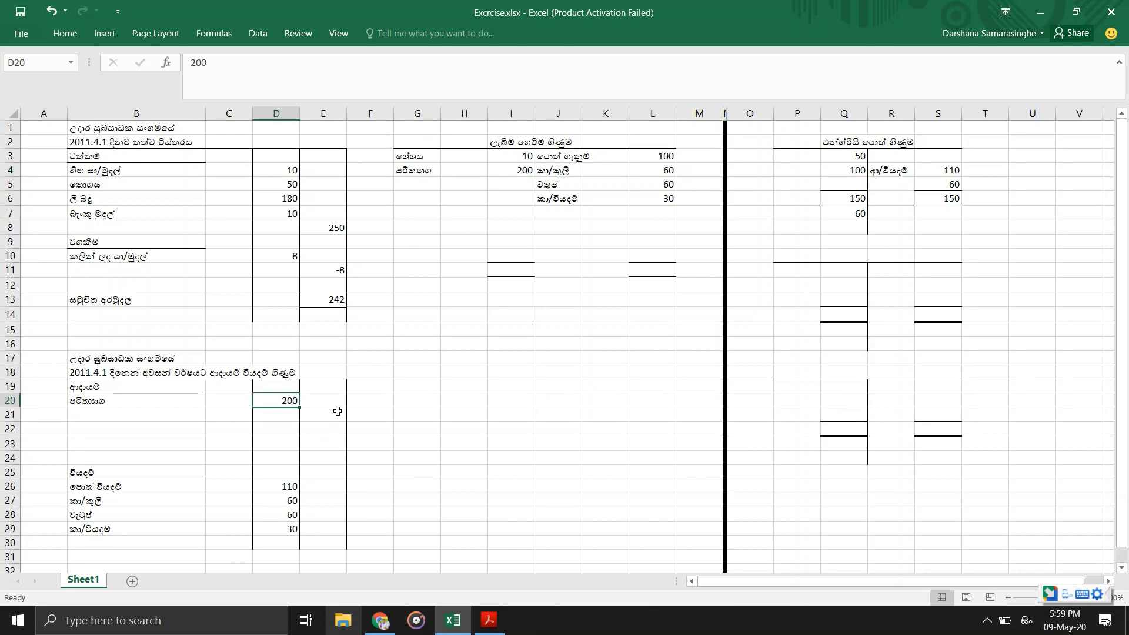
Check the membership fee balances in the PDF and title the second ledger account "සාමාජික මුදල් ගිණුම" in Q10.
key(alt+Tab)
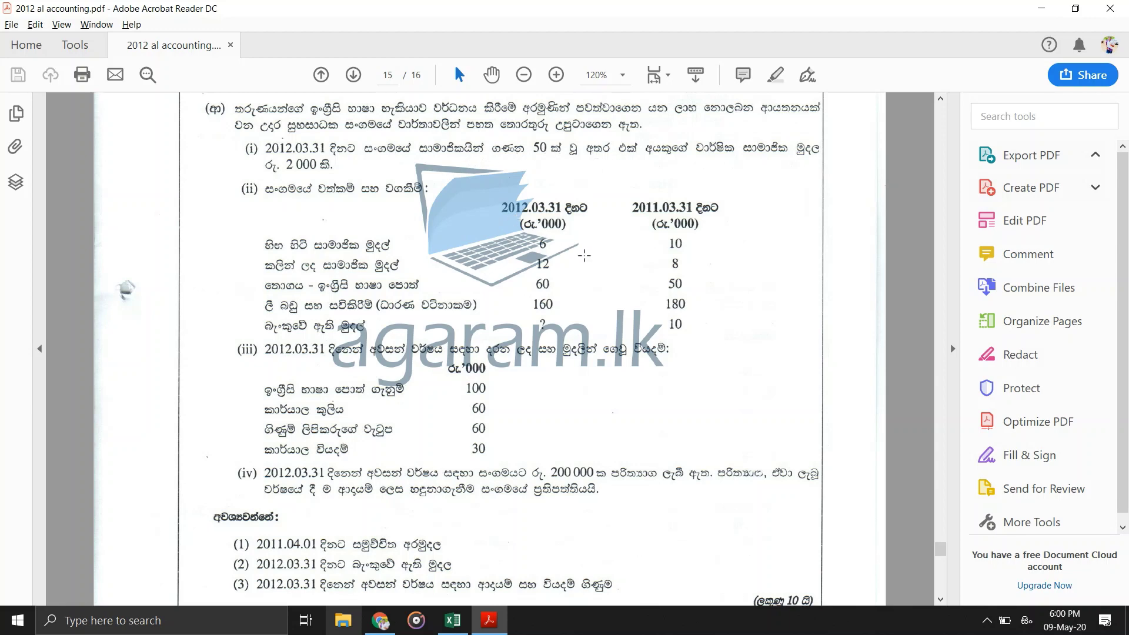
key(alt+Tab)
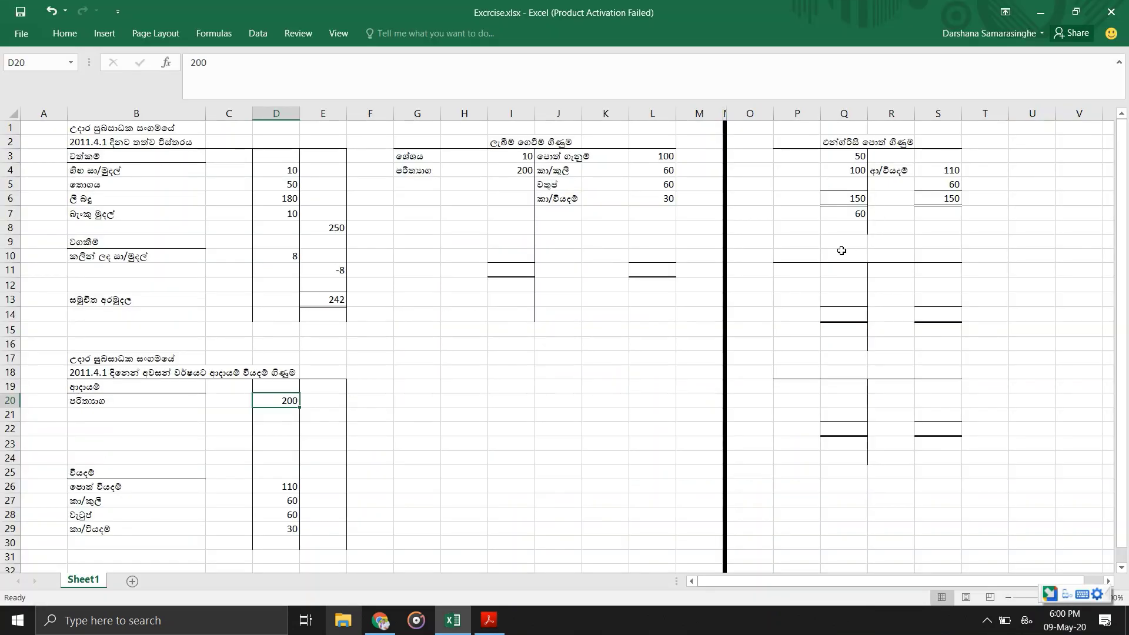
click(842, 251)
text(SAA)
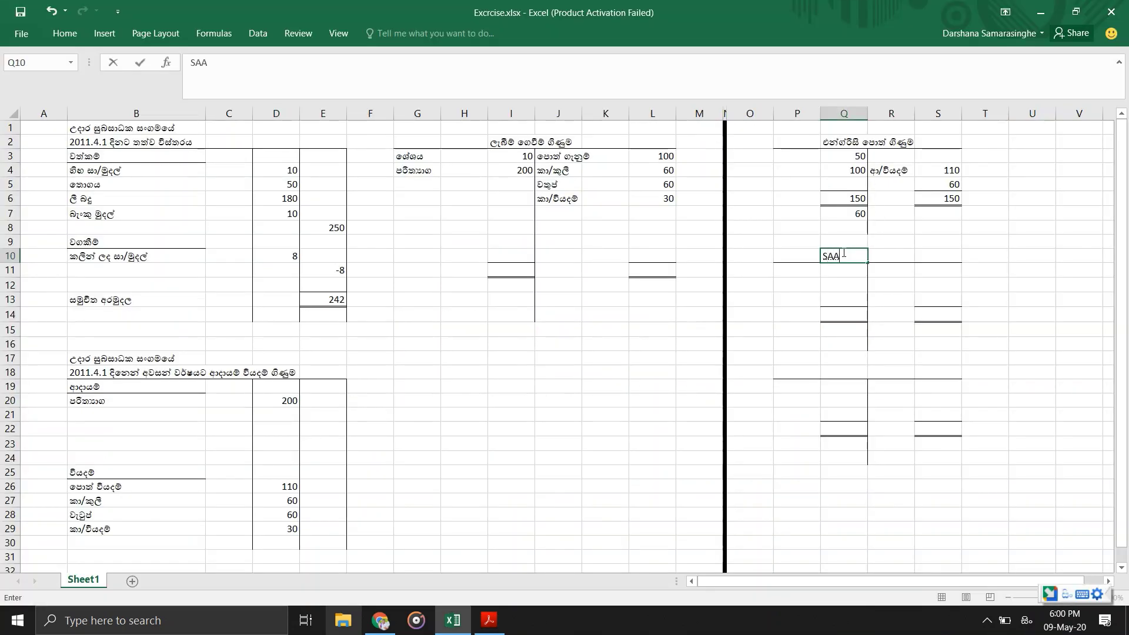
text(MAAJIKA MUDAL GIN)
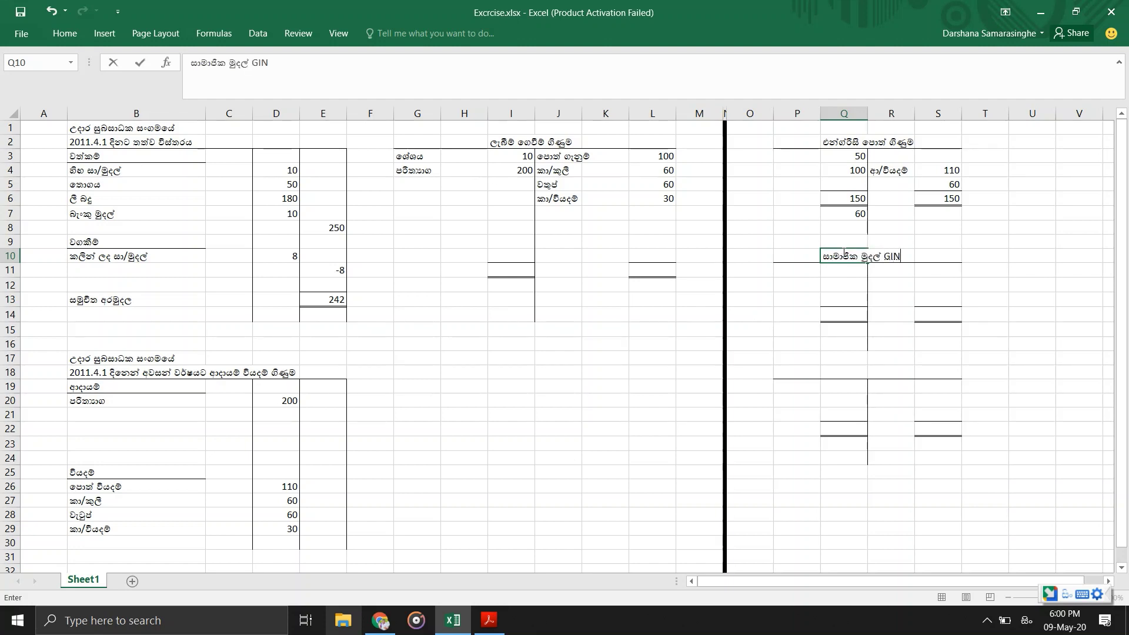
text(UMA)
key(Return)
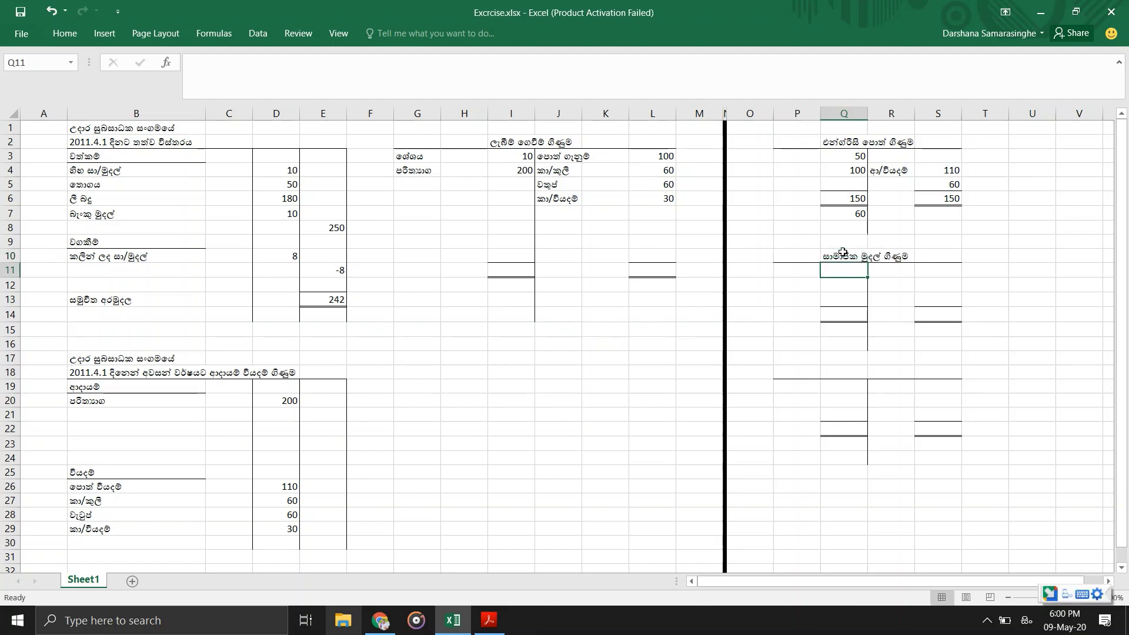
Look up the membership fees in arrears in the PDF and enter the opening balance 10 in Q11 and closing balance 6 in S13.
click(489, 619)
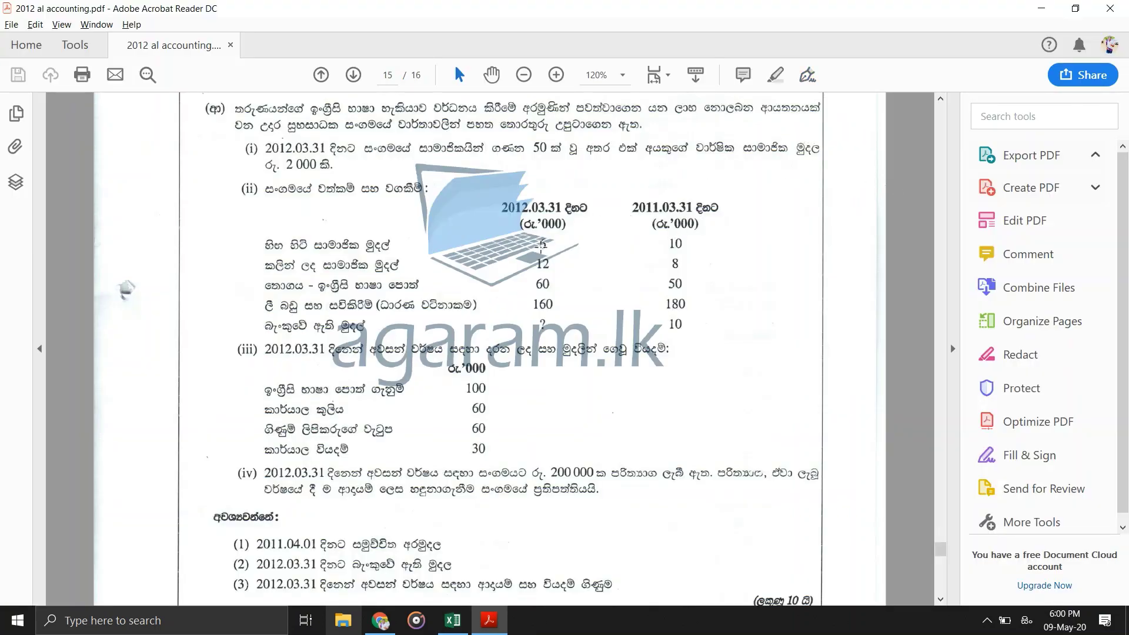
key(alt+Tab)
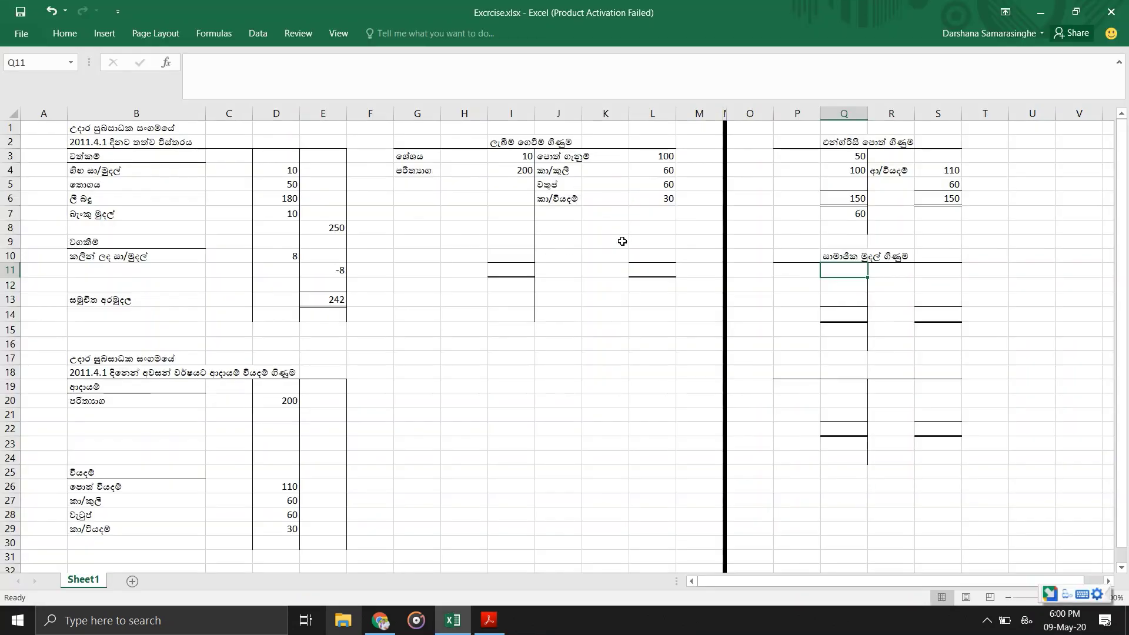
text(10)
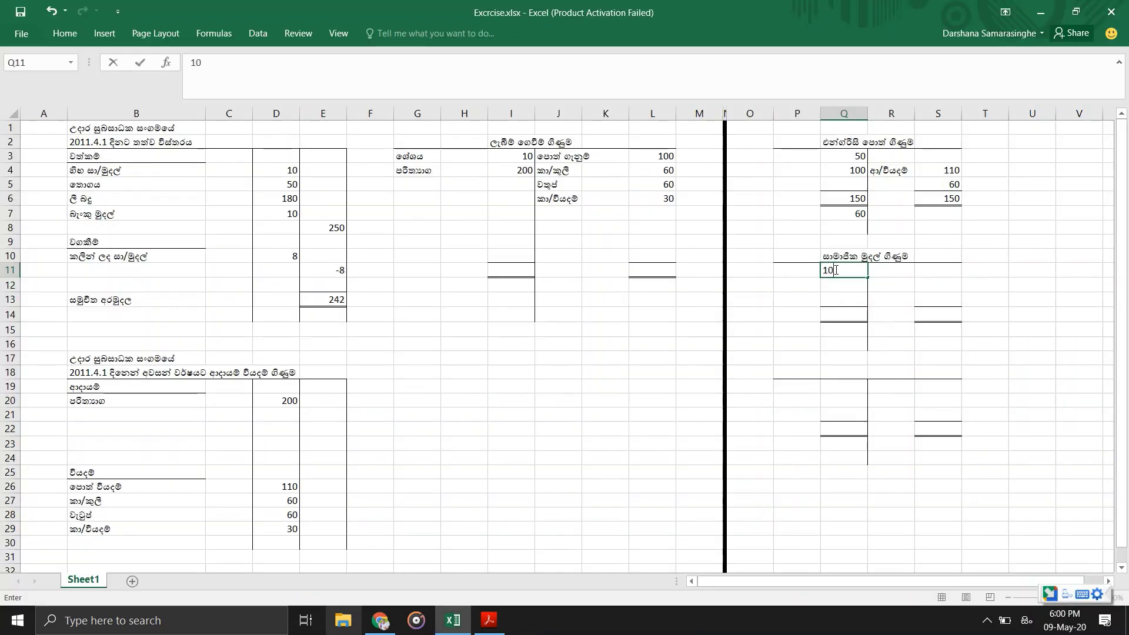
key(Return)
click(930, 301)
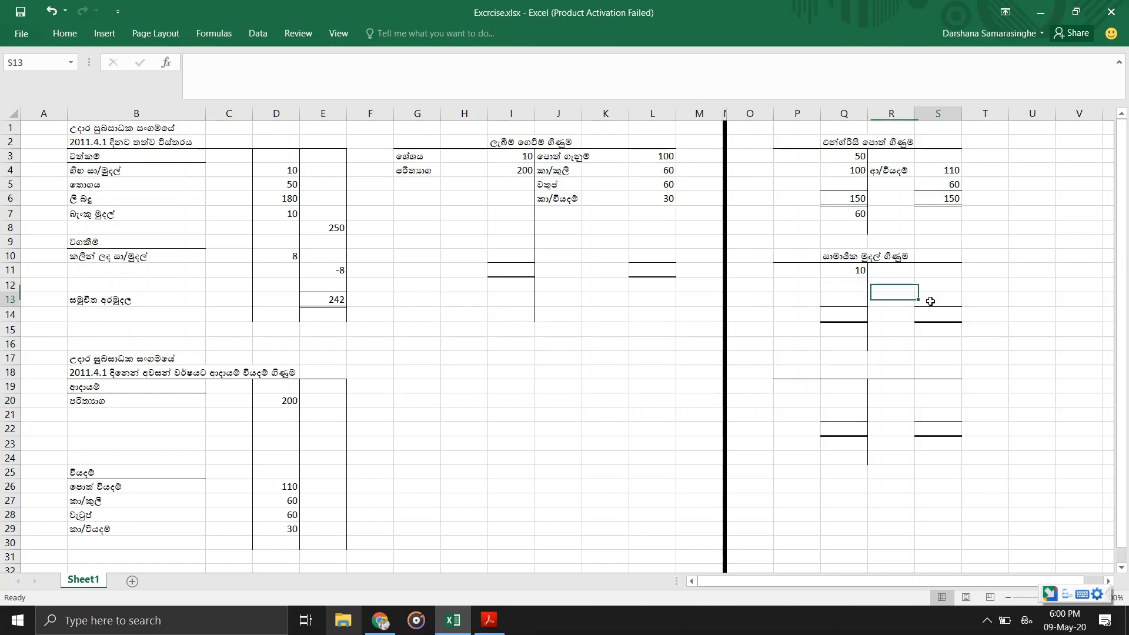
text(6)
key(Return)
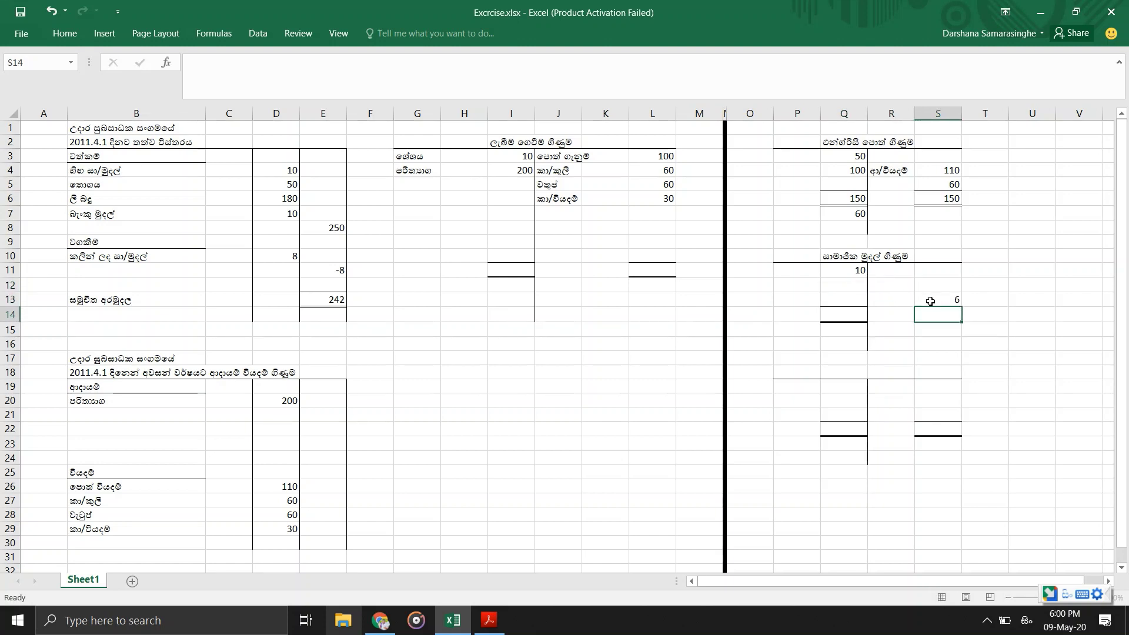
Carry down the membership fee arrears balance of 6 into Q15.
key(Return)
key(Return)
key(Up)
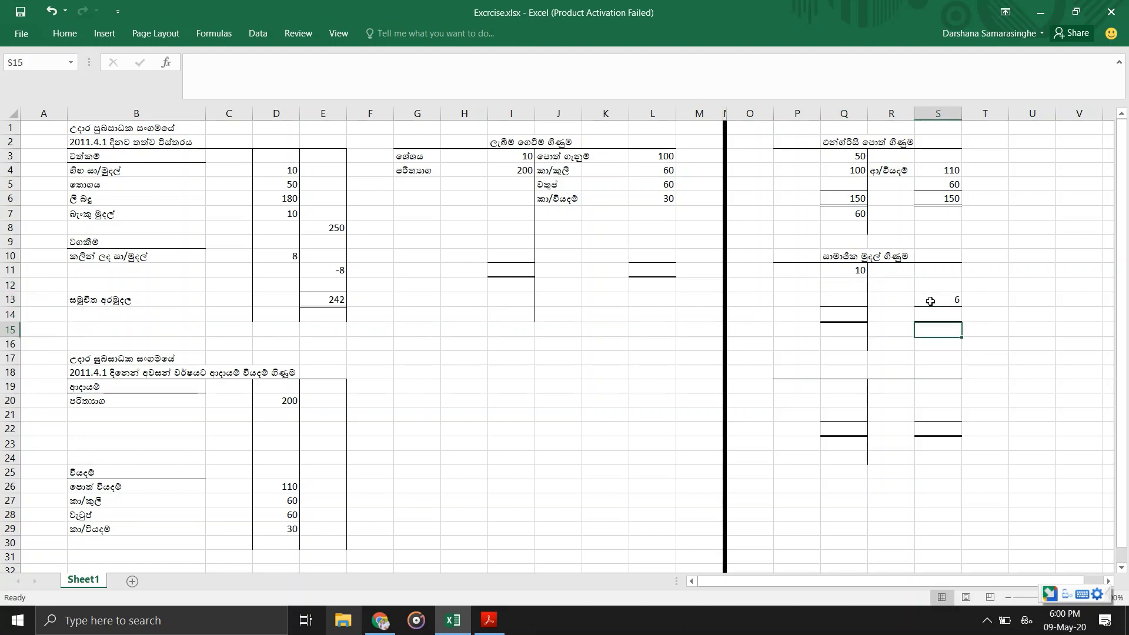
key(Left)
key(Left)
text(6)
key(Return)
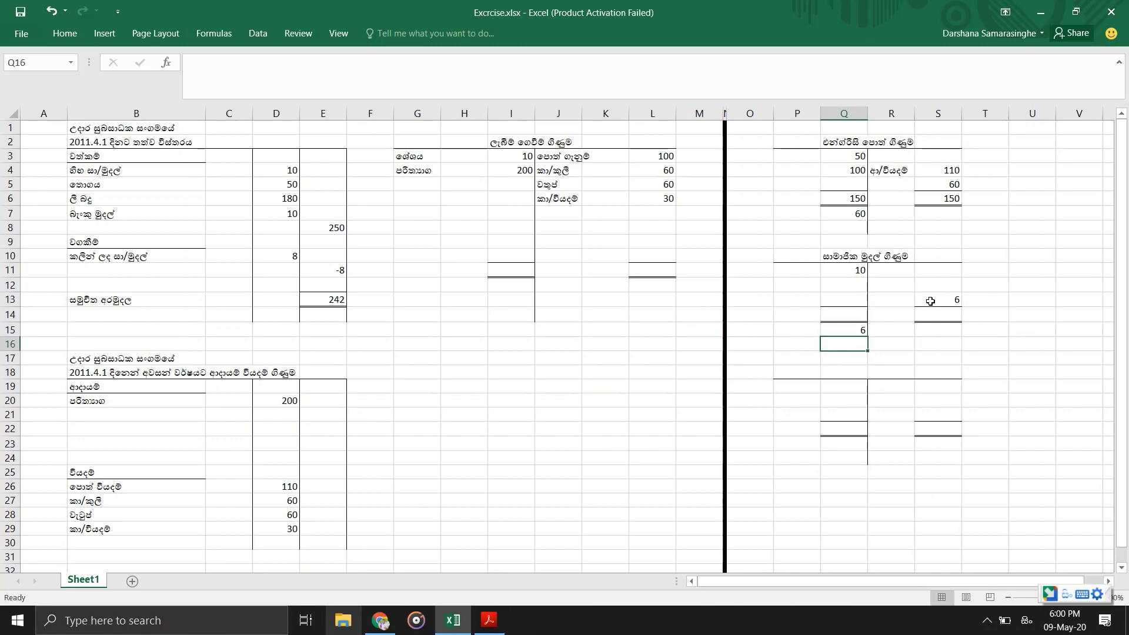
Look up the prepaid membership fees in the PDF and enter the opening balance 8 in S11 and closing balance 12 in Q13.
key(alt+Tab)
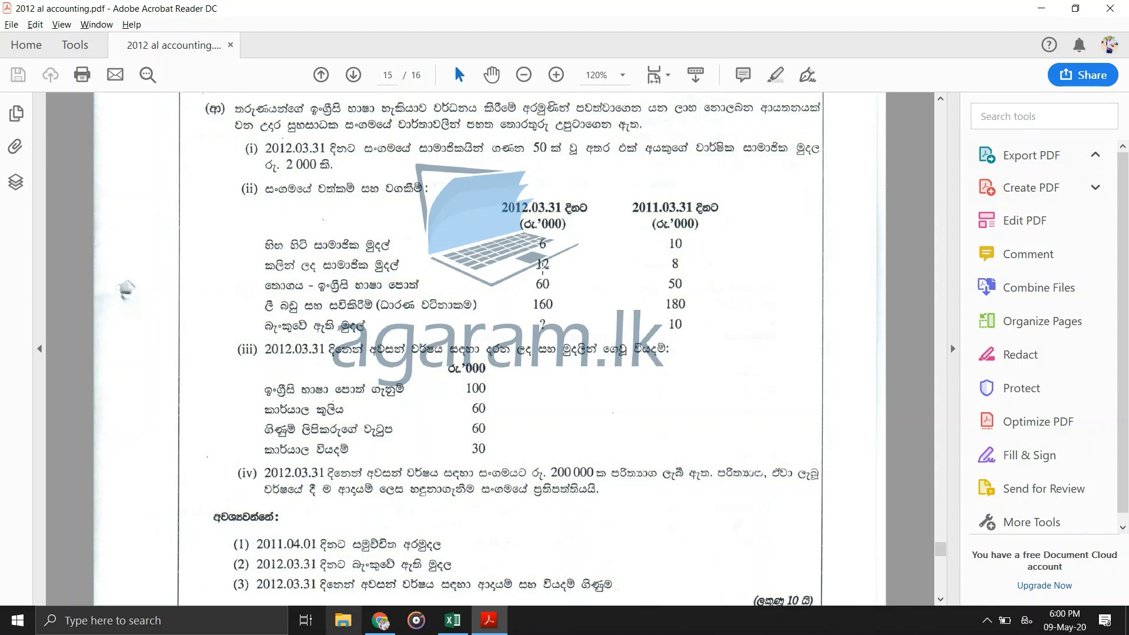
key(alt+Tab)
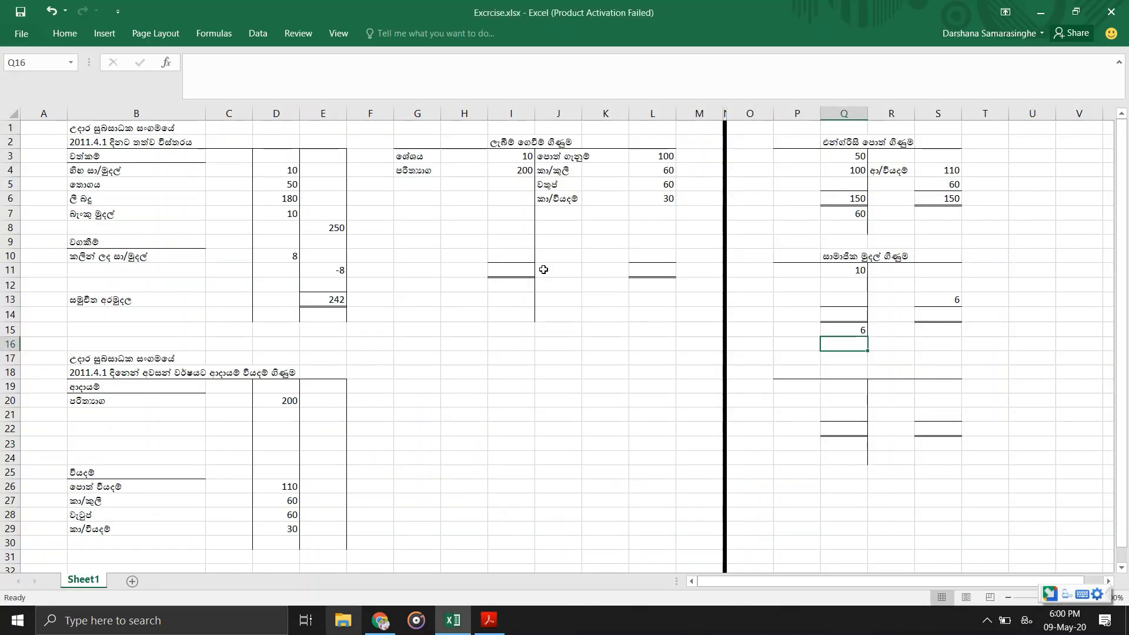
click(927, 275)
text(8)
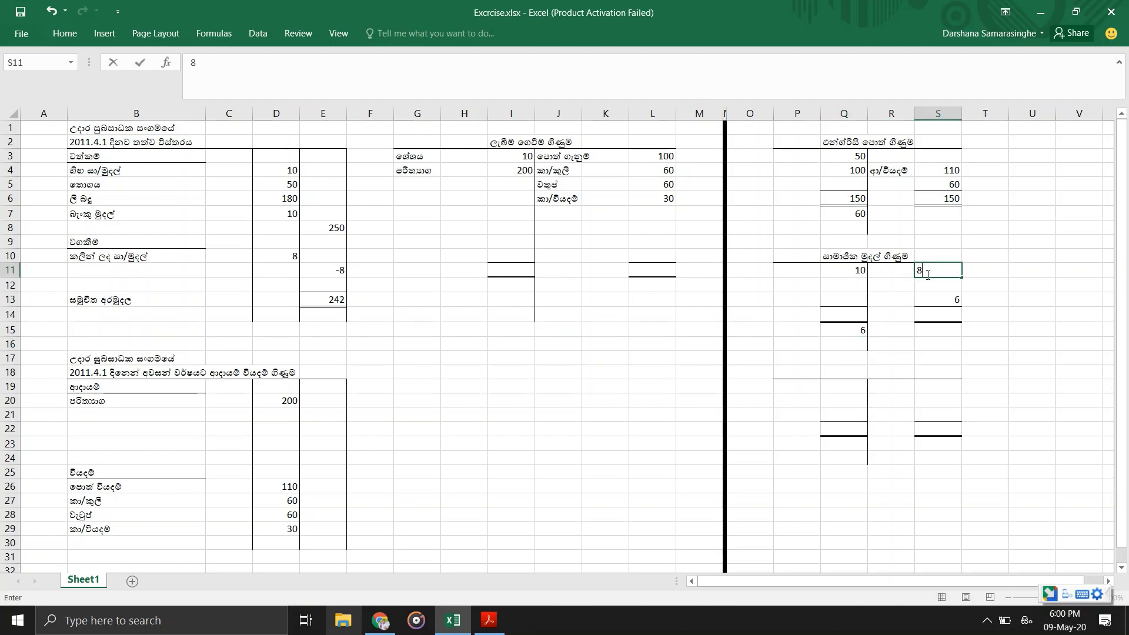
key(Return)
key(Left)
key(Left)
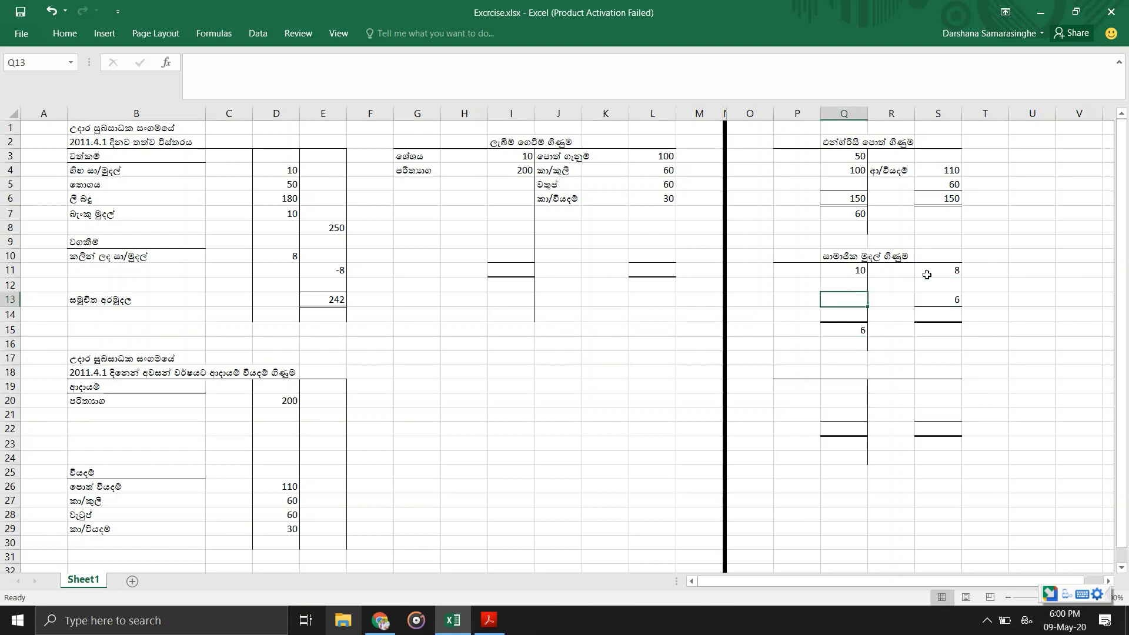
text(12)
key(Return)
Carry down the prepaid membership fee balance of 12 into S15.
key(Return)
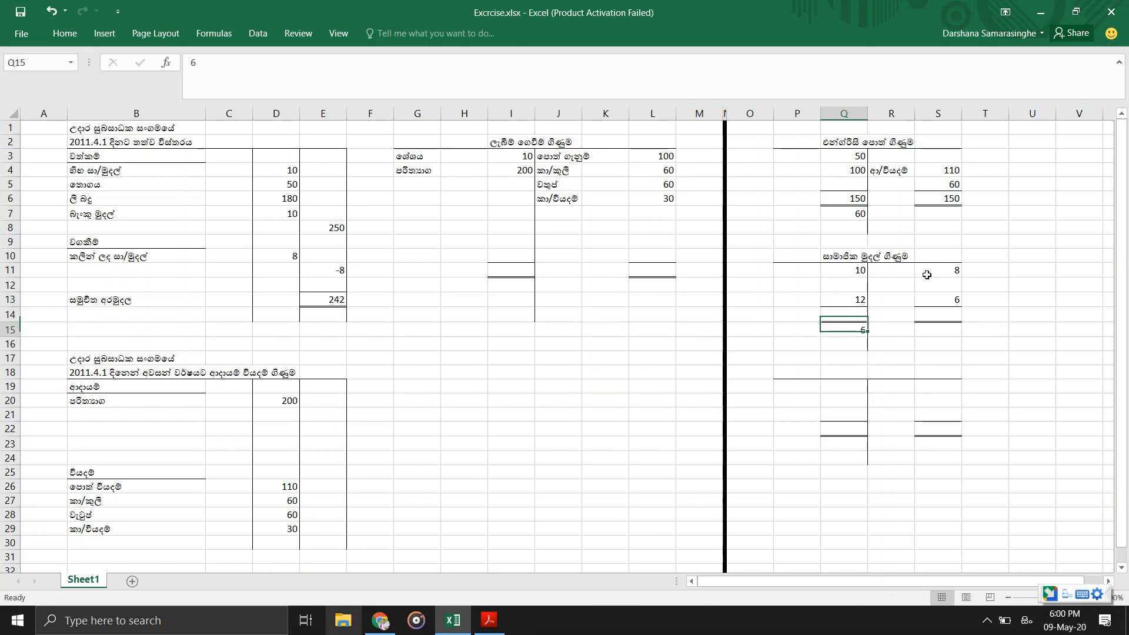
key(Right)
key(Right)
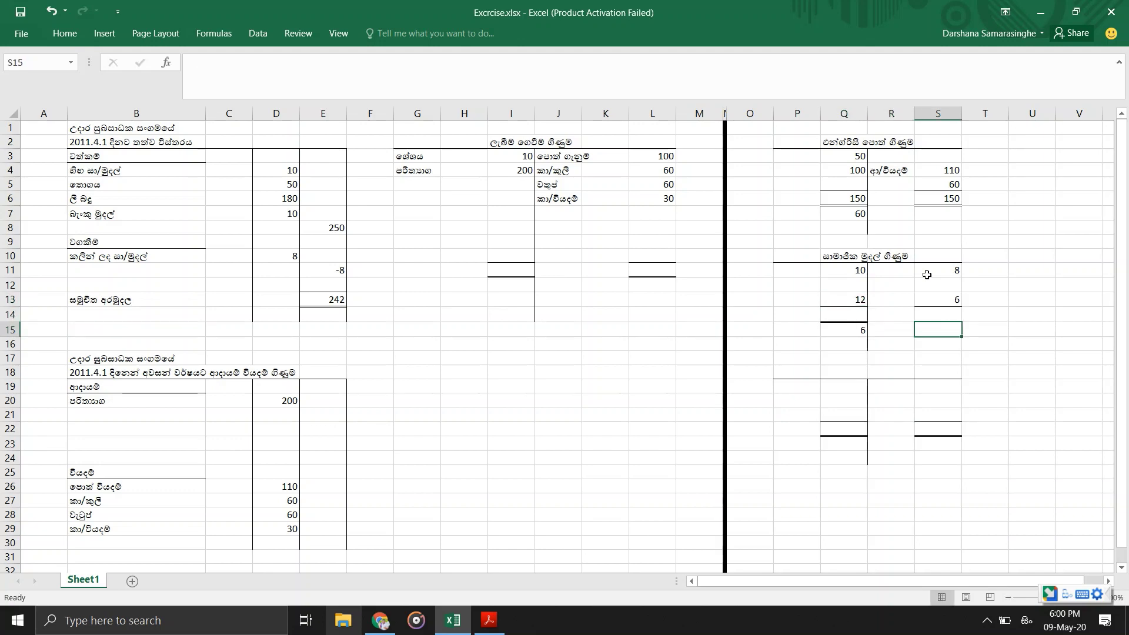
text(12)
key(Return)
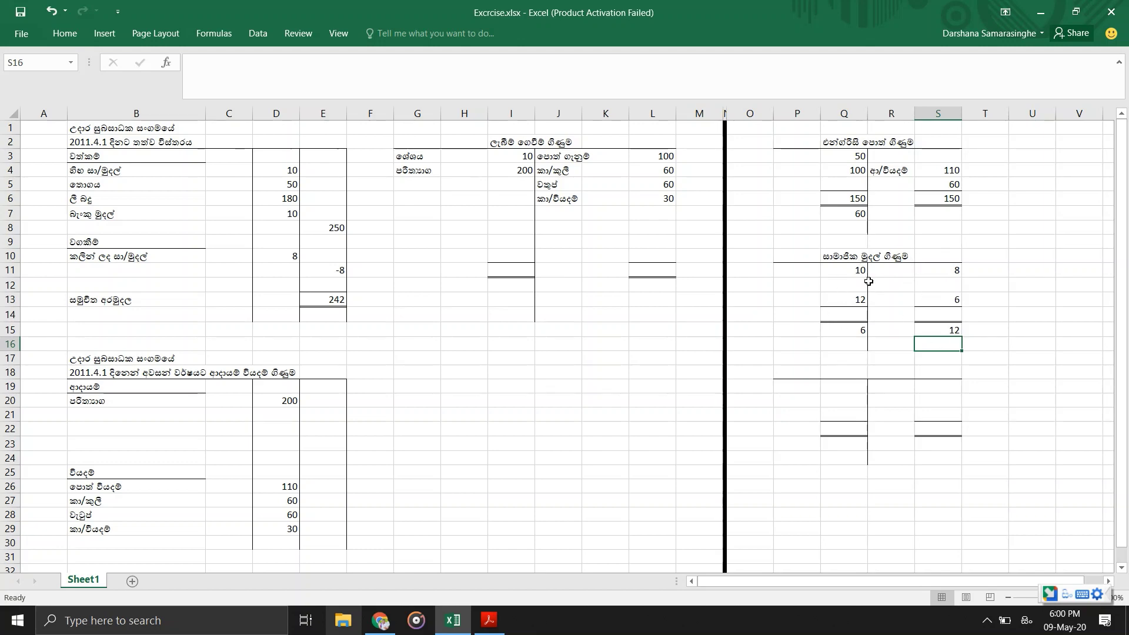
Check the member count and annual fee in the PDF, and record "ආ/වියදම්" in P12 with 100 in Q12.
key(alt+Tab)
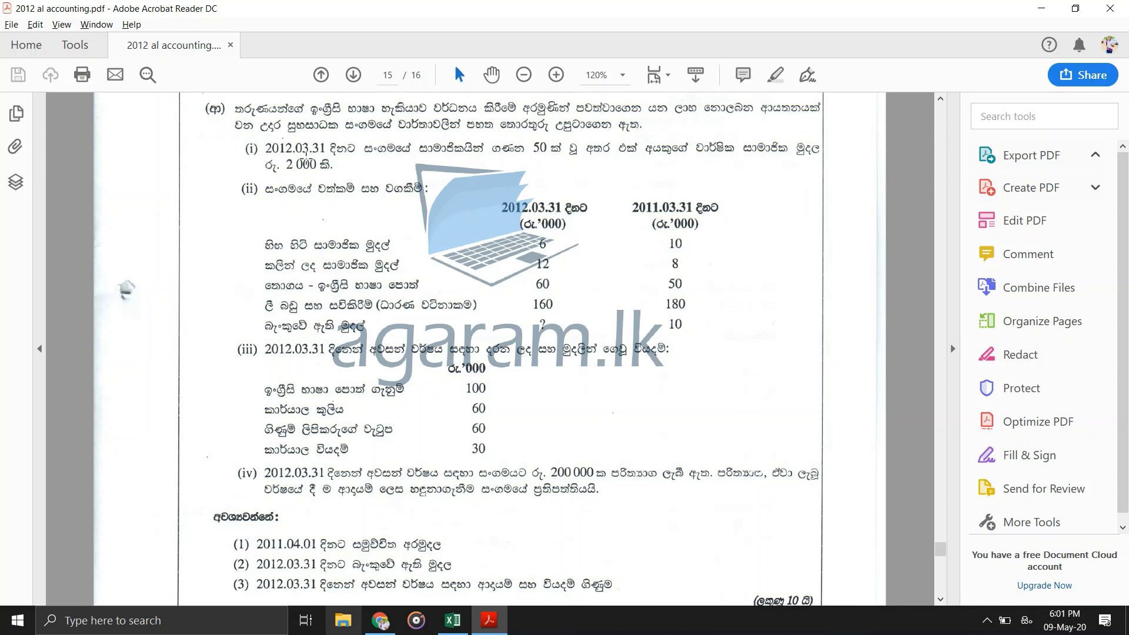
key(alt+Tab)
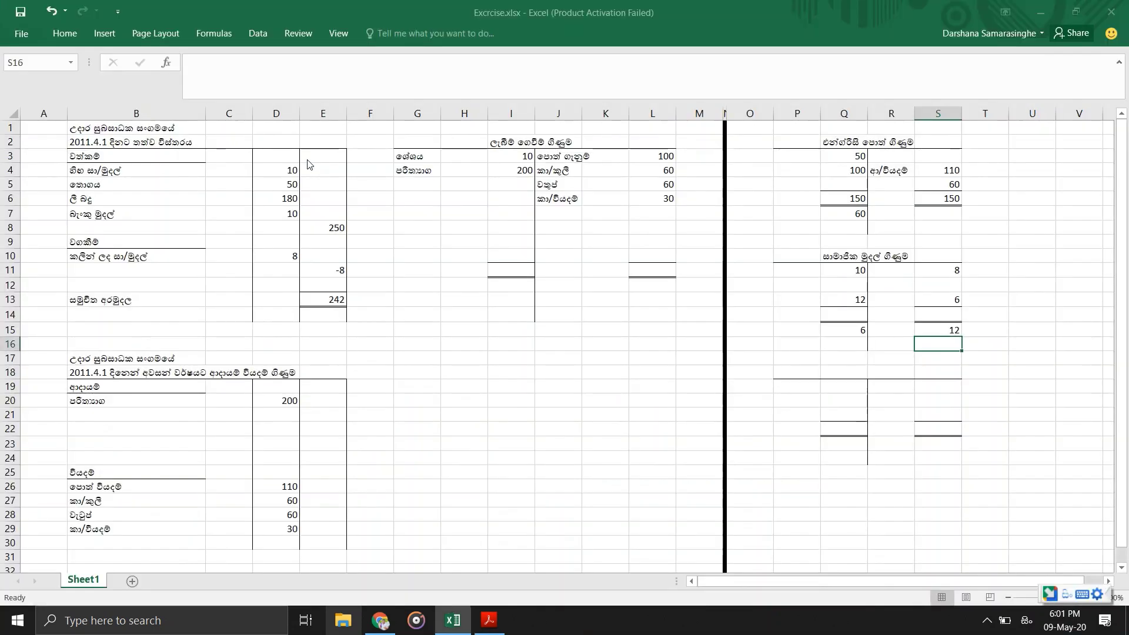
click(843, 283)
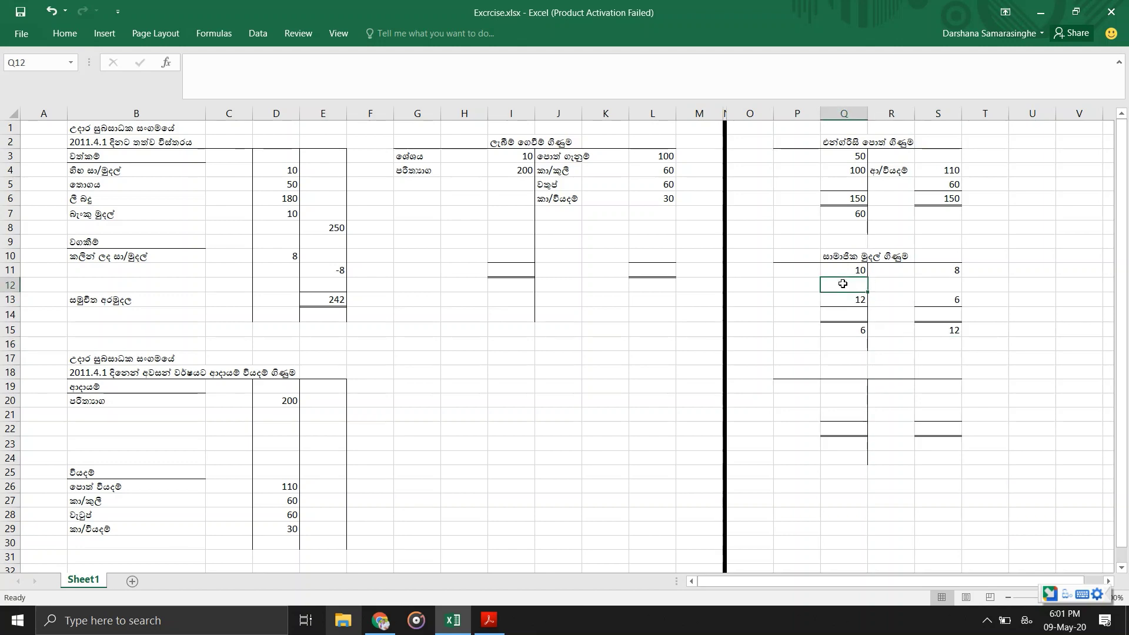
click(796, 285)
text(AA)
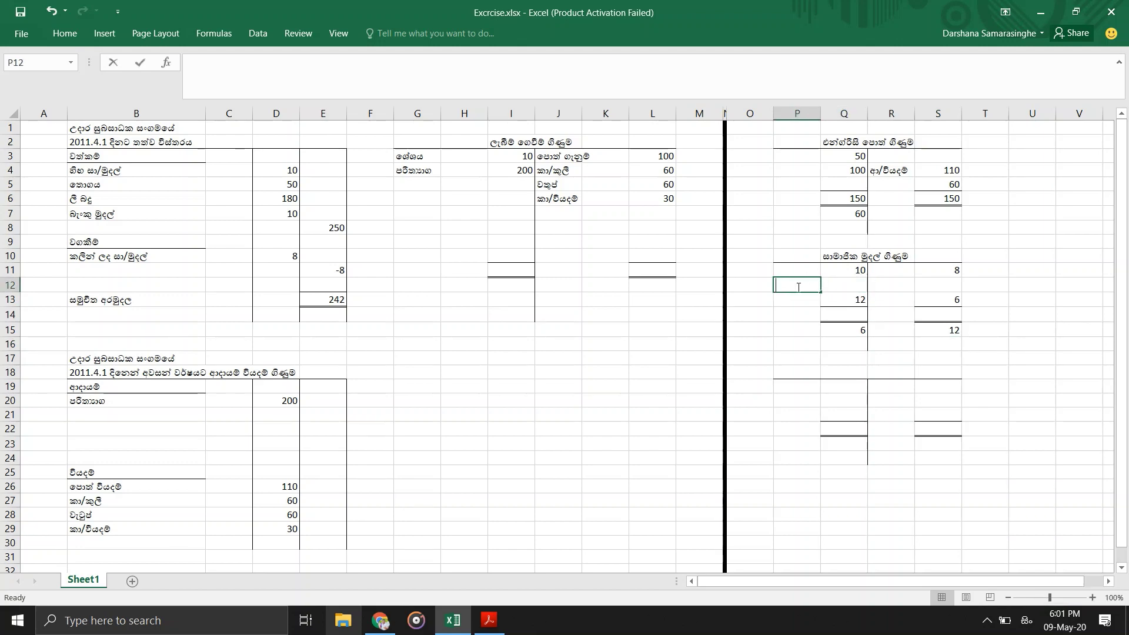
text(/WIYA)
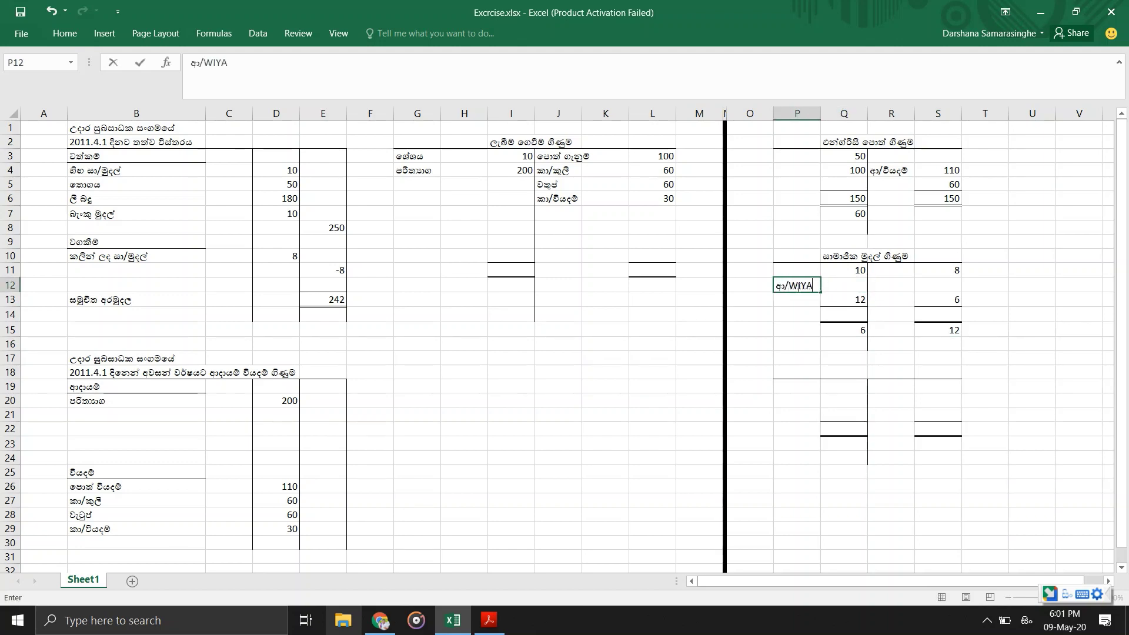
text(DAM)
key(Return)
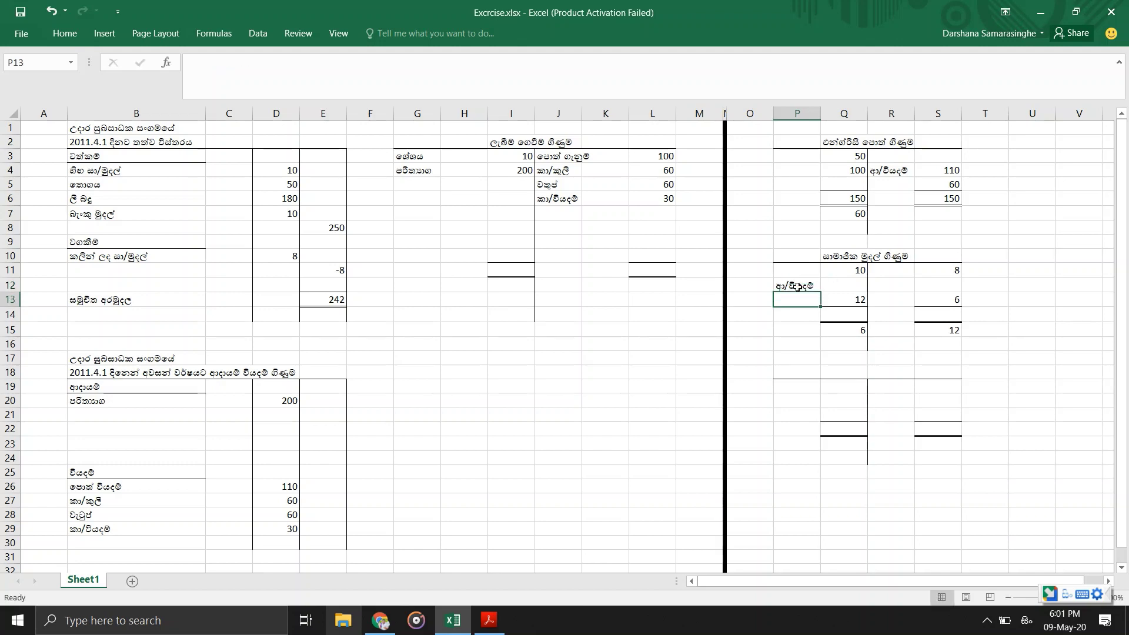
key(Up)
key(Right)
text(100)
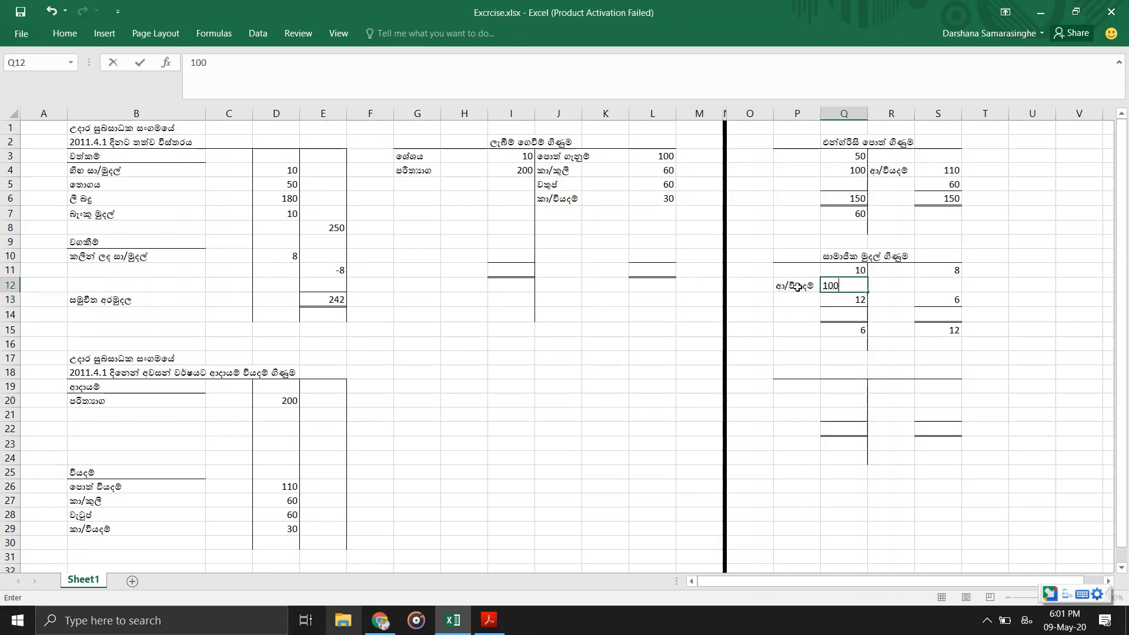
key(Return)
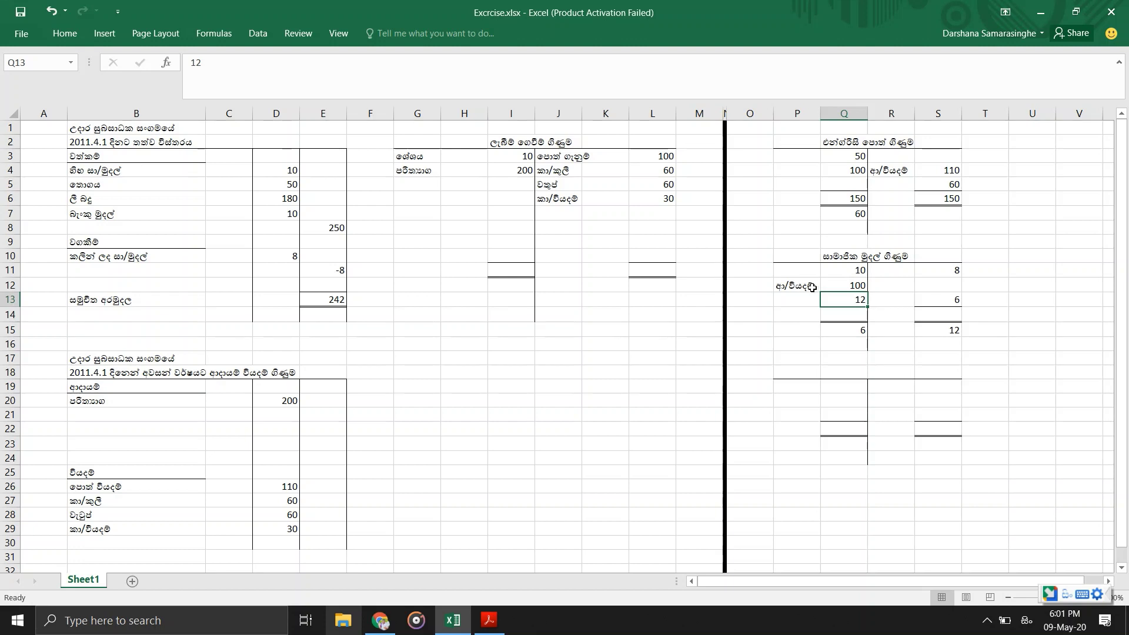
Record the membership fee income "සාමාජික මුදල්" in B21 of the income and expenditure account with amount 100 in D21.
click(845, 287)
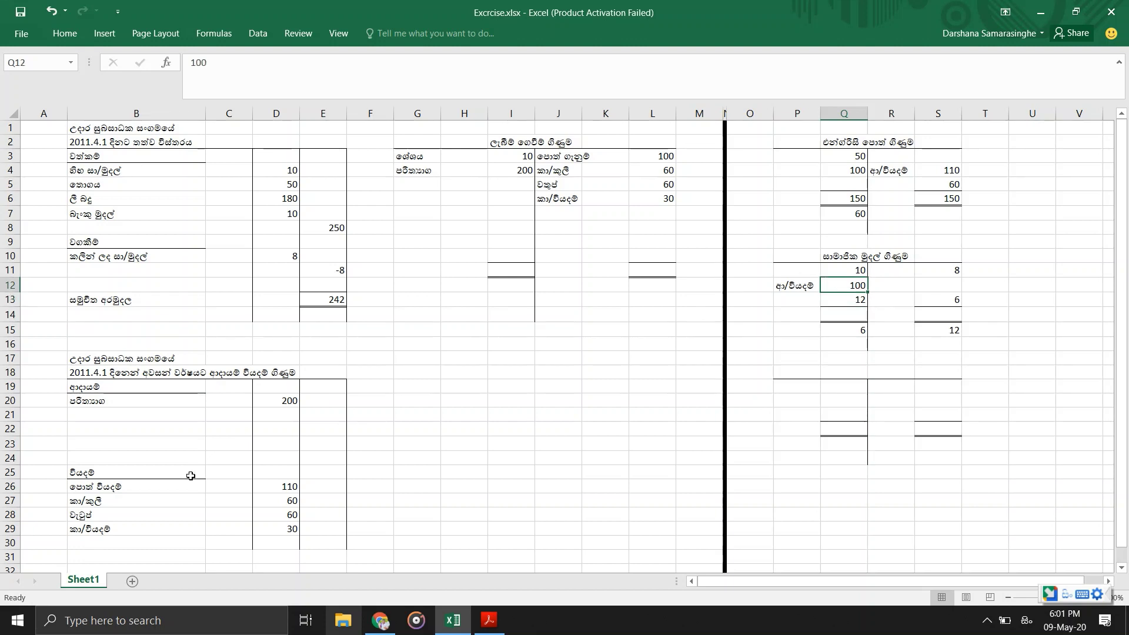
click(282, 413)
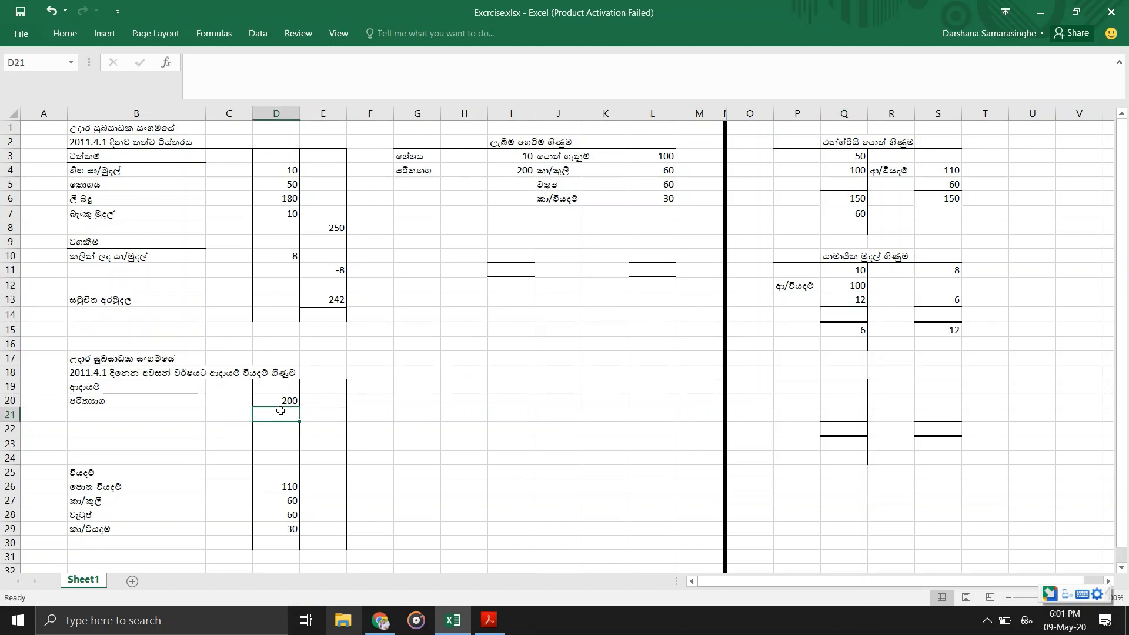
text(100)
key(Return)
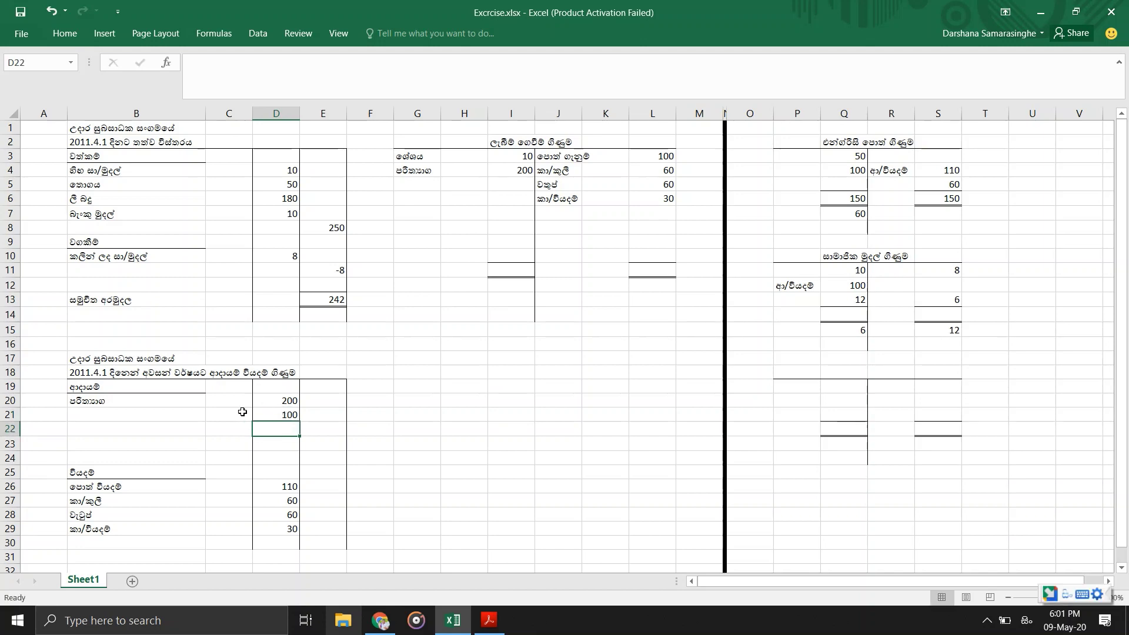
click(177, 411)
text(SAA)
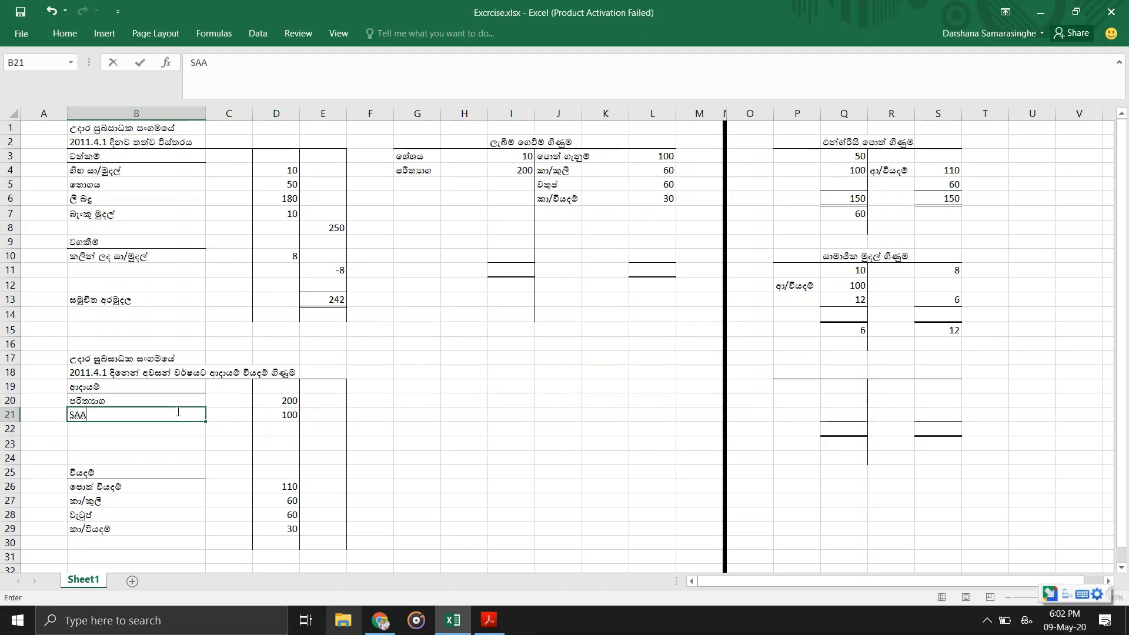
text(MAJIKA MUD)
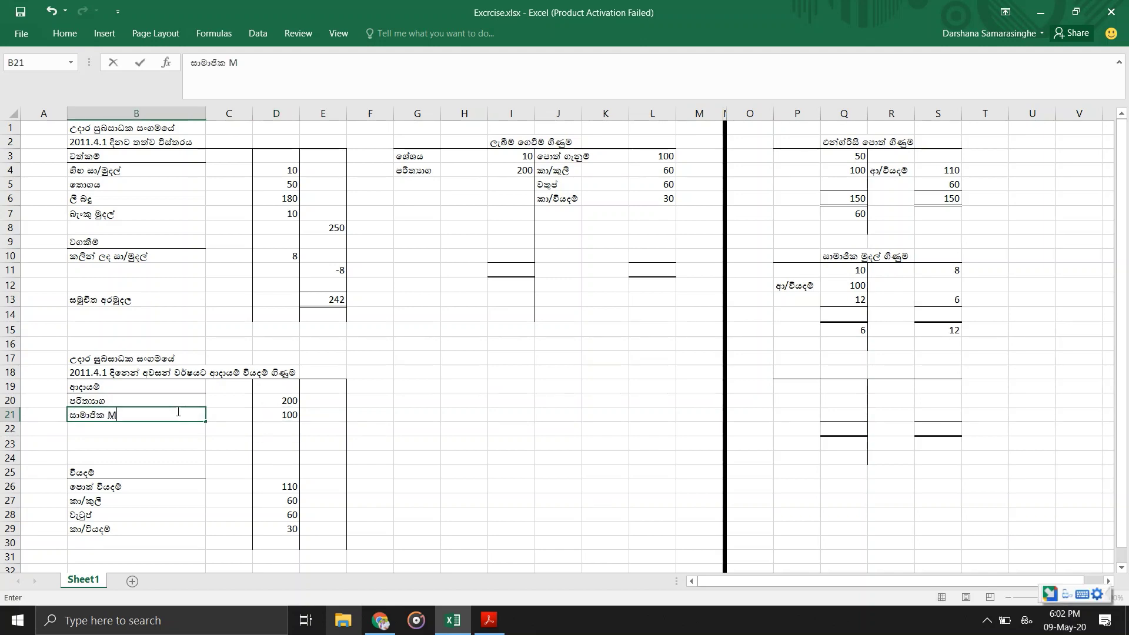
text(AL)
key(Return)
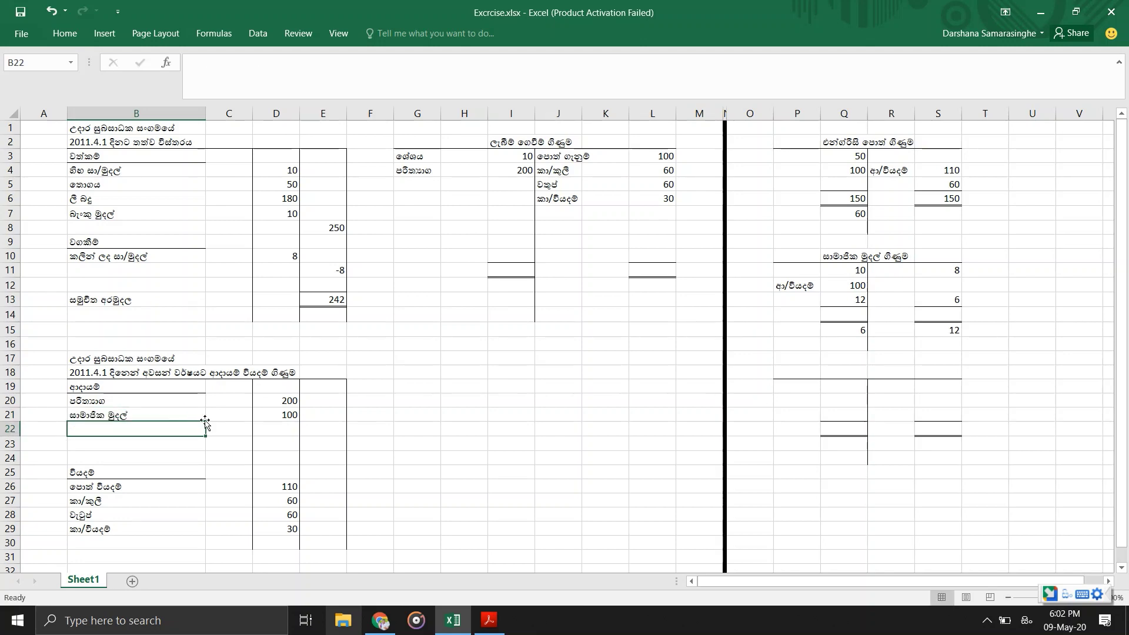
click(271, 417)
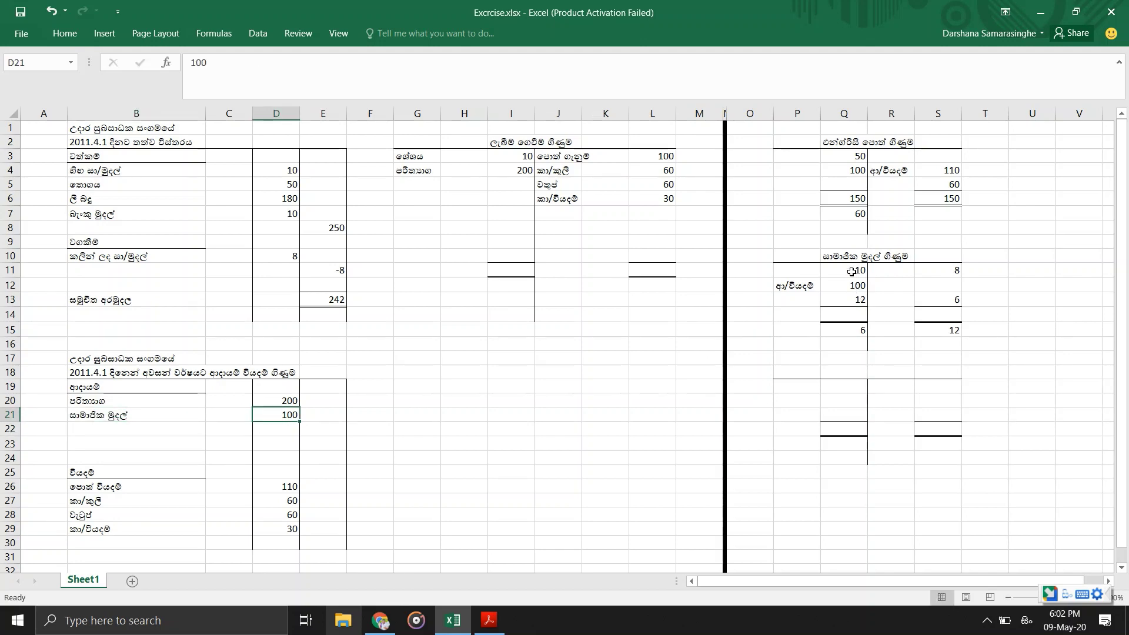
Add up the debit entries Q11 to Q13 of the membership fee account and enter the total 122 in Q14 and S14.
drag(852, 271, 851, 311)
click(851, 312)
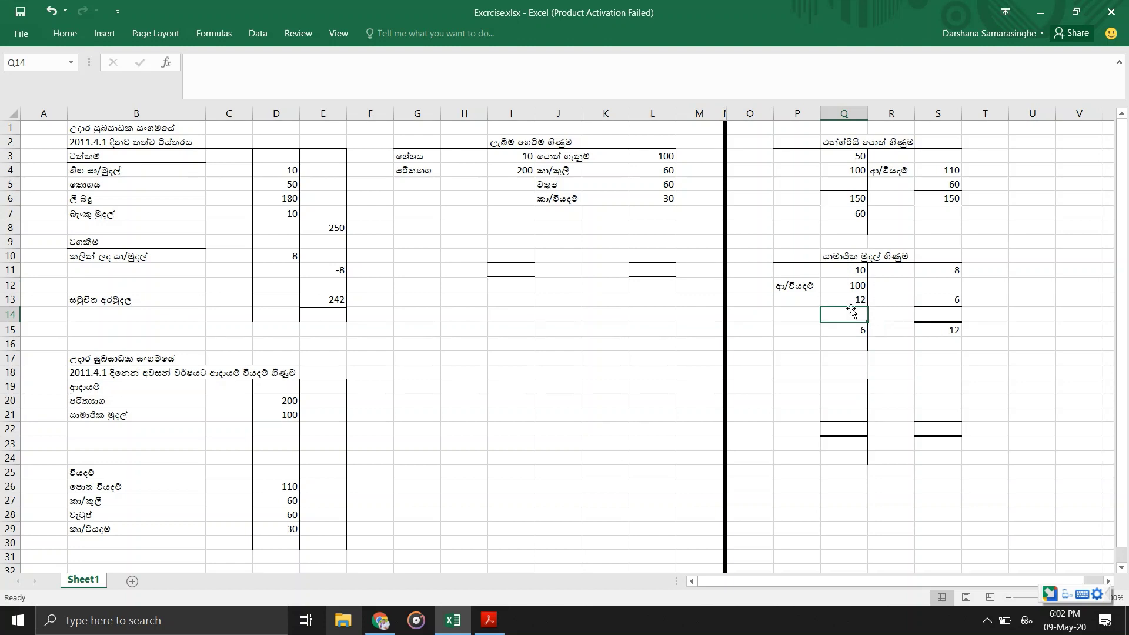
drag(852, 271, 856, 300)
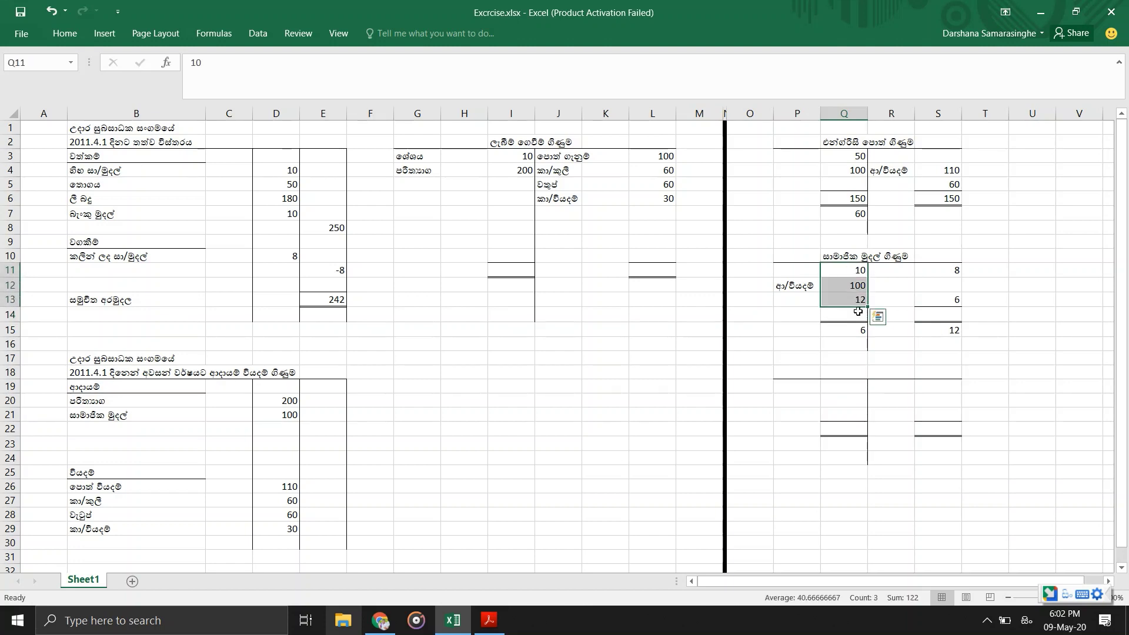
click(860, 318)
text(1)
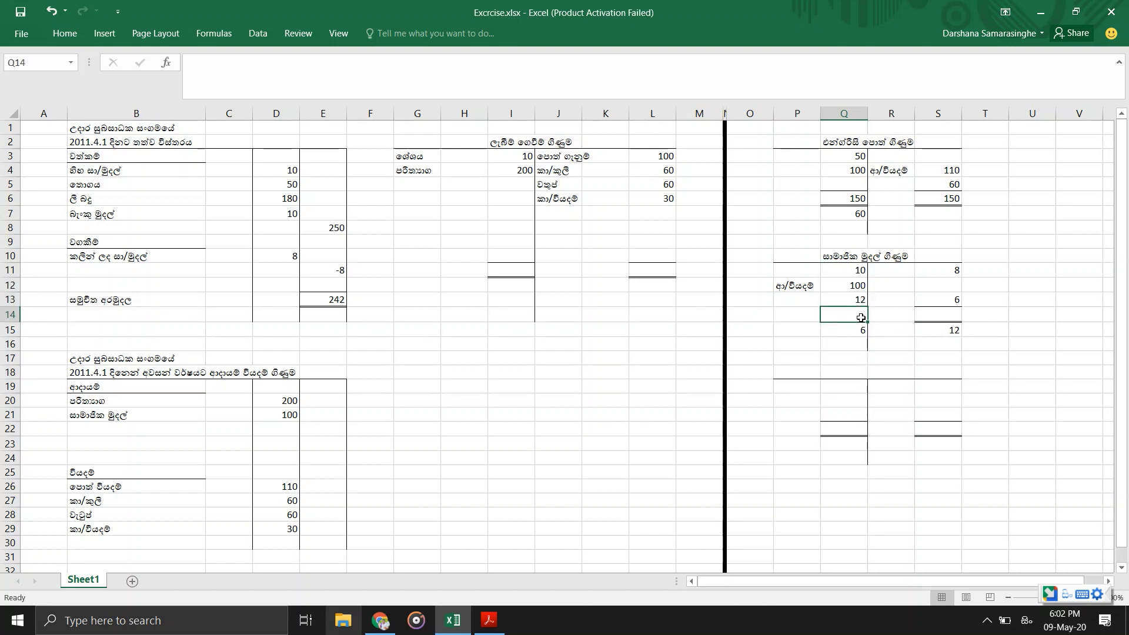
text(22)
key(Return)
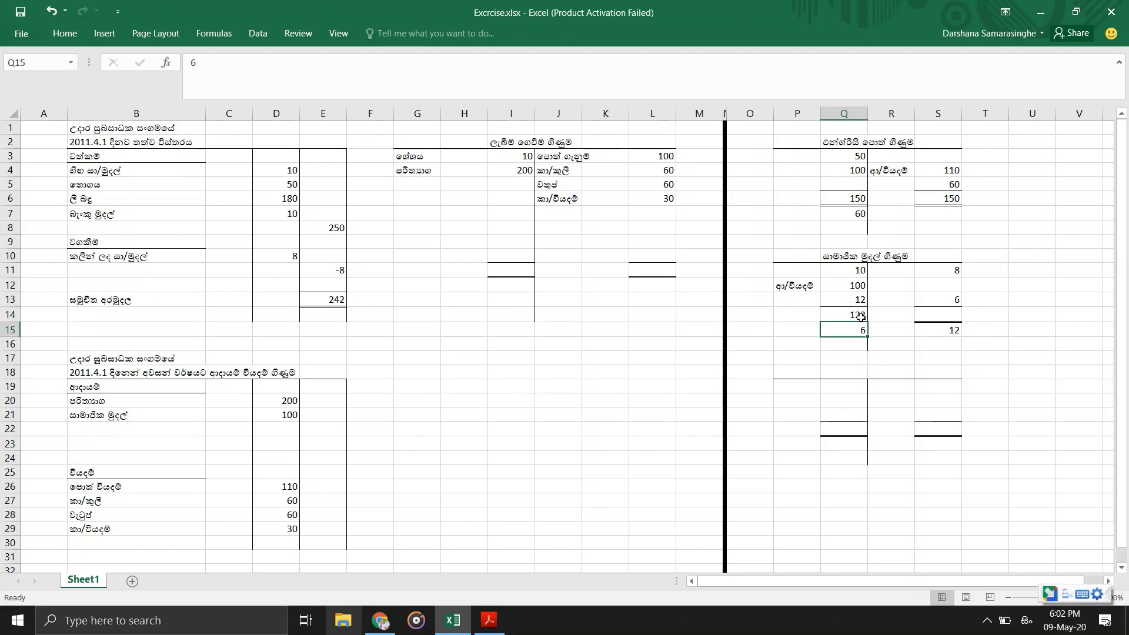
key(Up)
key(Right)
key(Right)
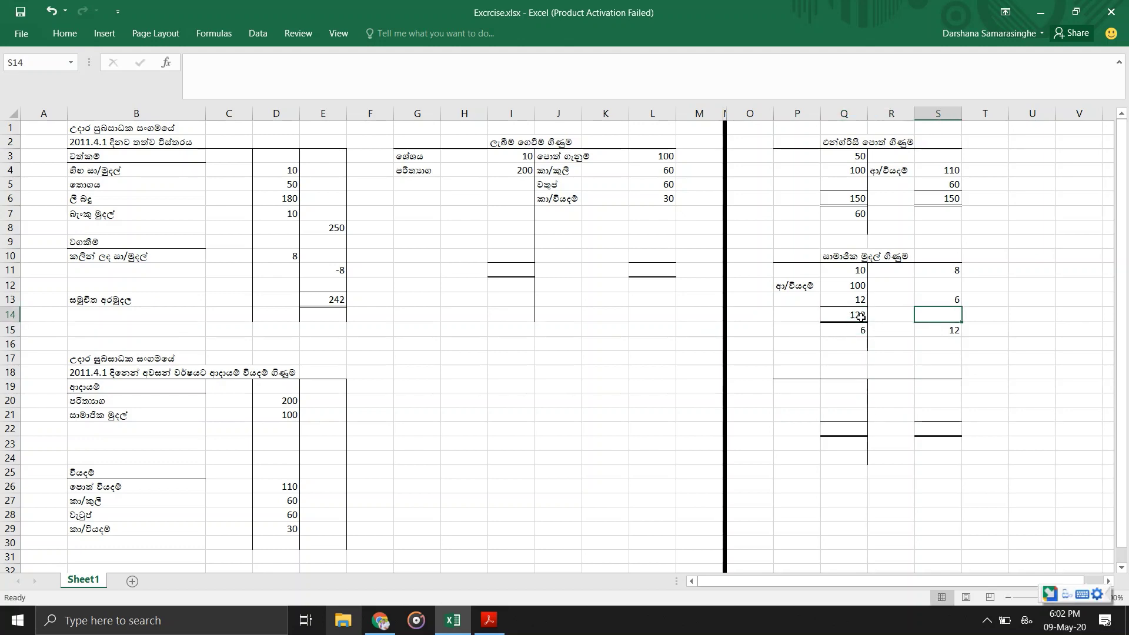
text(122)
key(Return)
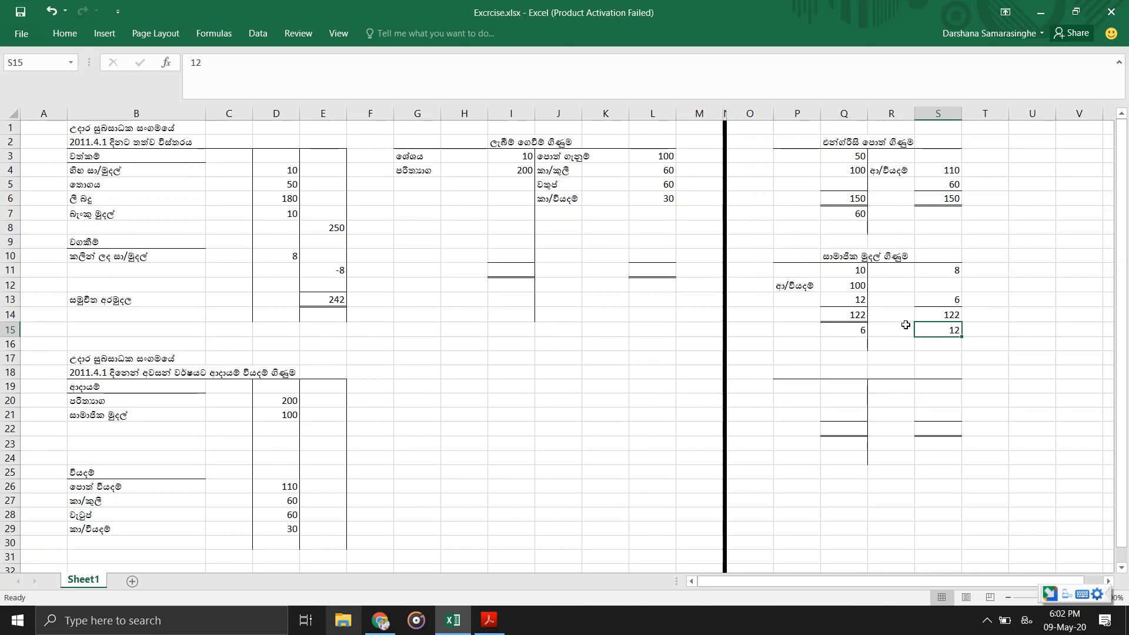
Enter the balancing receipt of 108 in S12 of the membership fee account and label it "ල/ගෙවීම්" in R12.
click(951, 281)
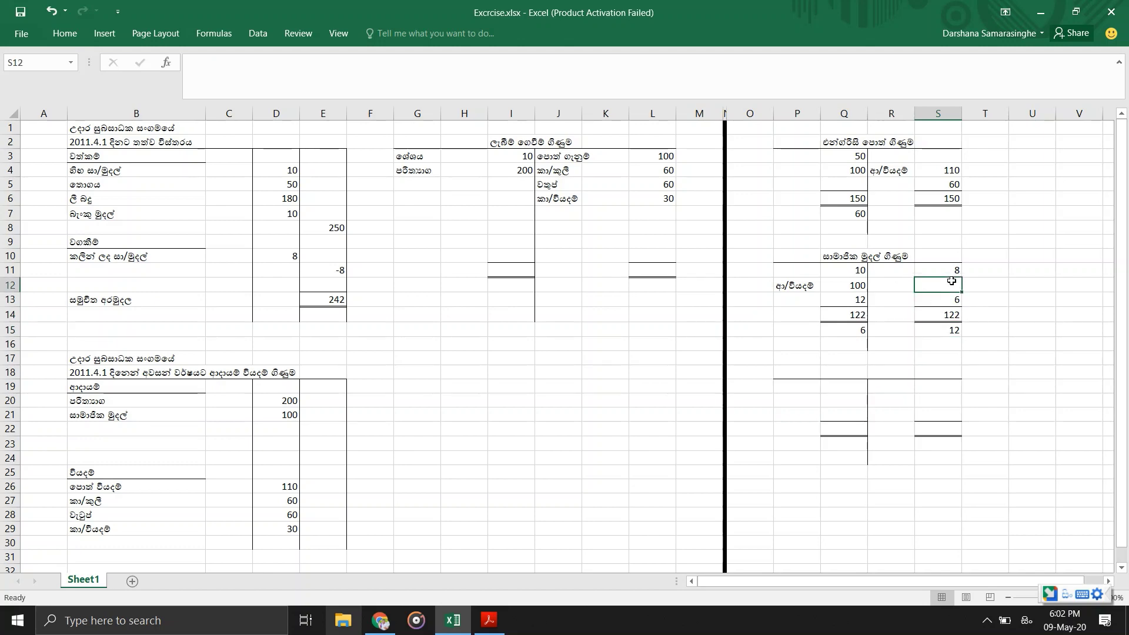
text(108)
key(Return)
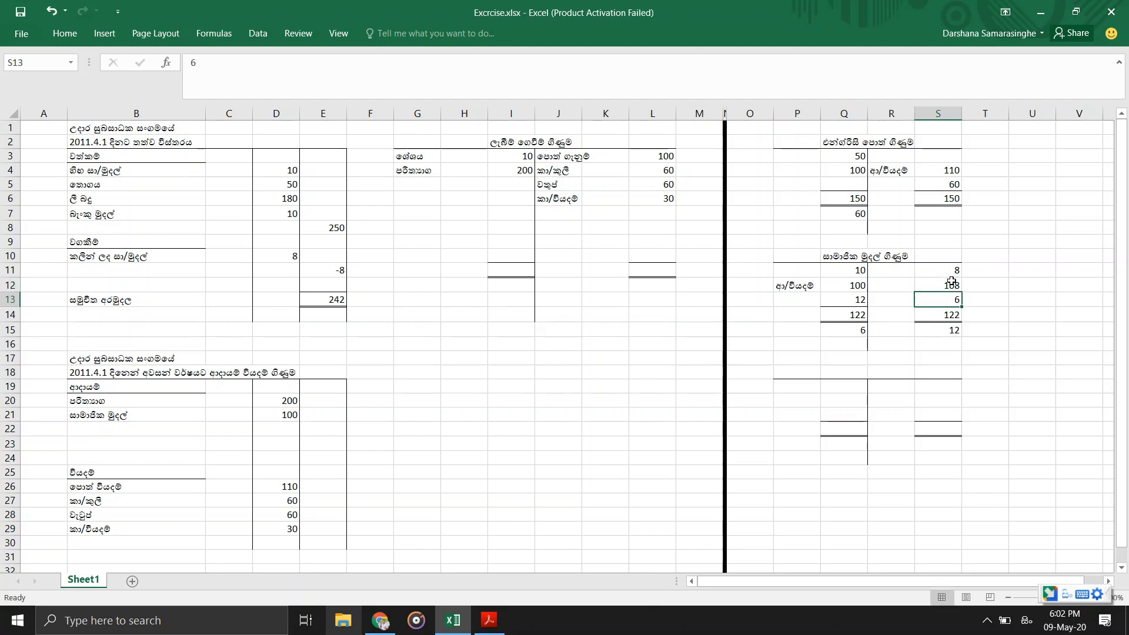
key(Up)
key(Left)
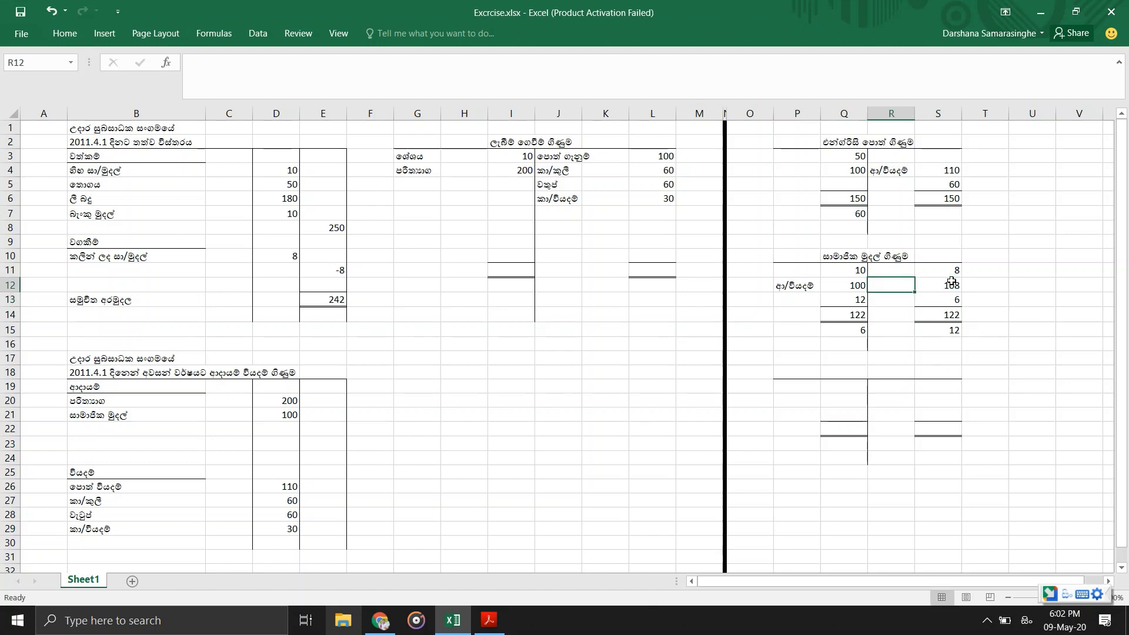
text(LA)
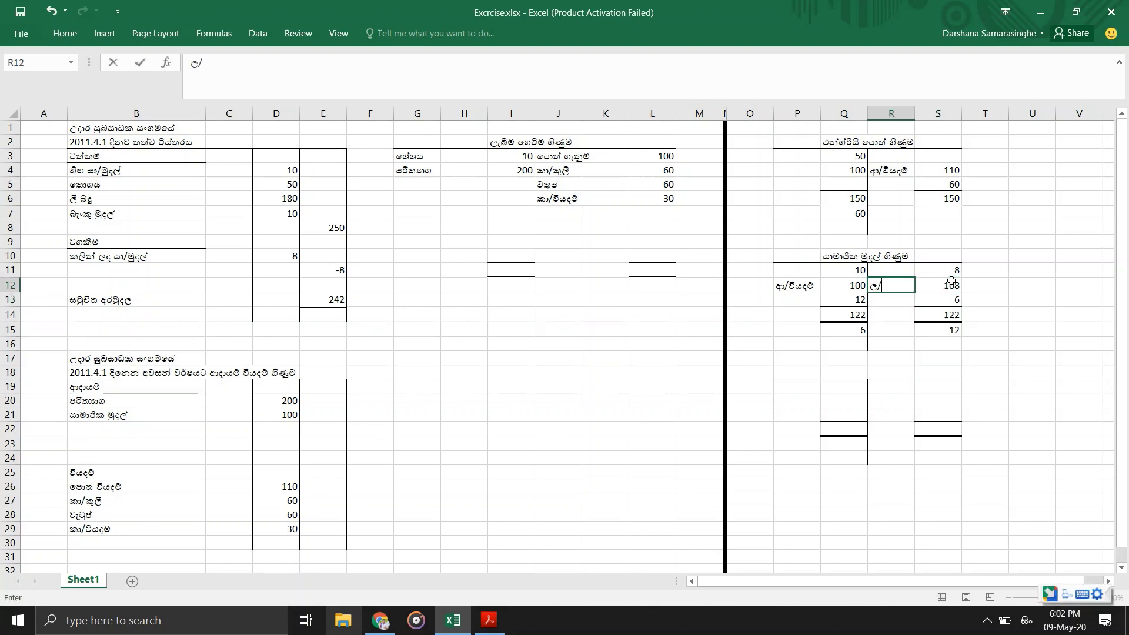
text(/GEweema)
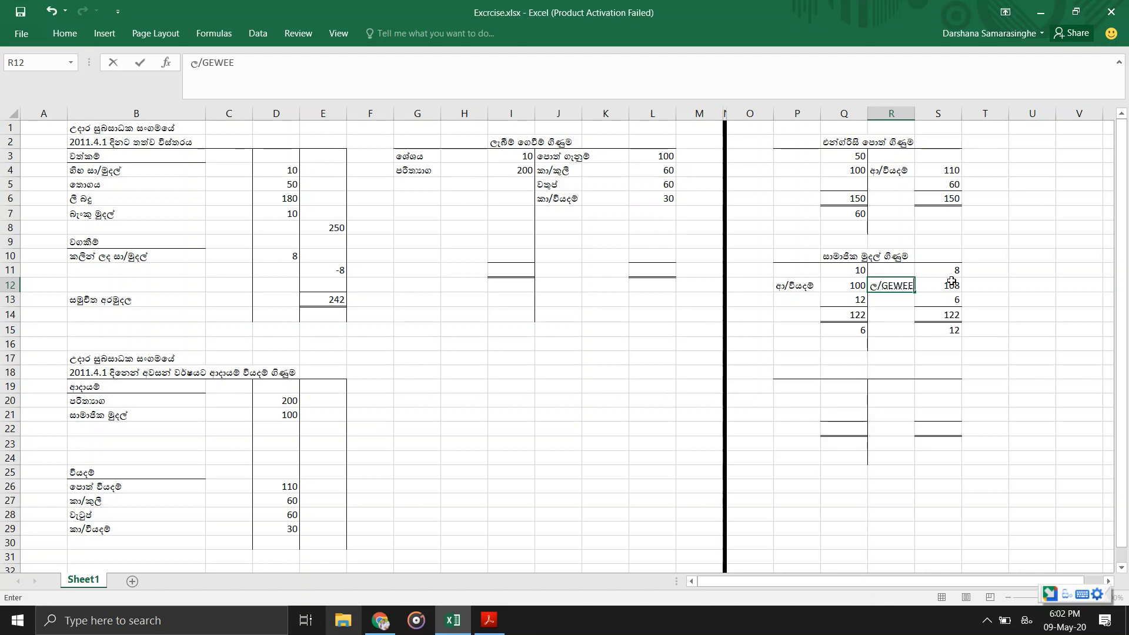
key(Return)
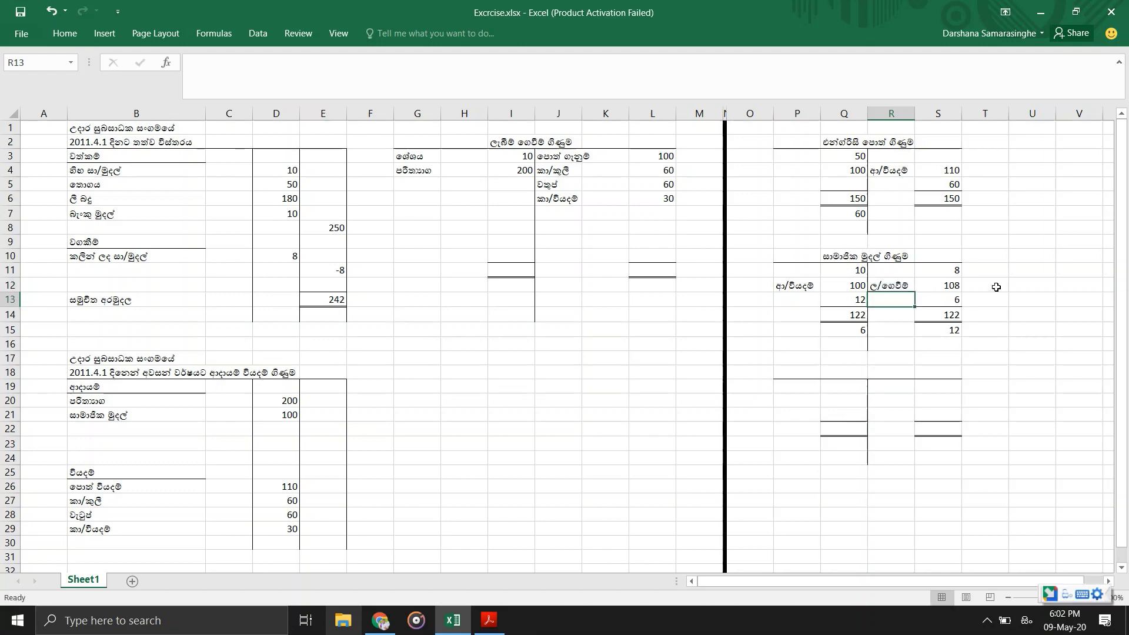
click(944, 285)
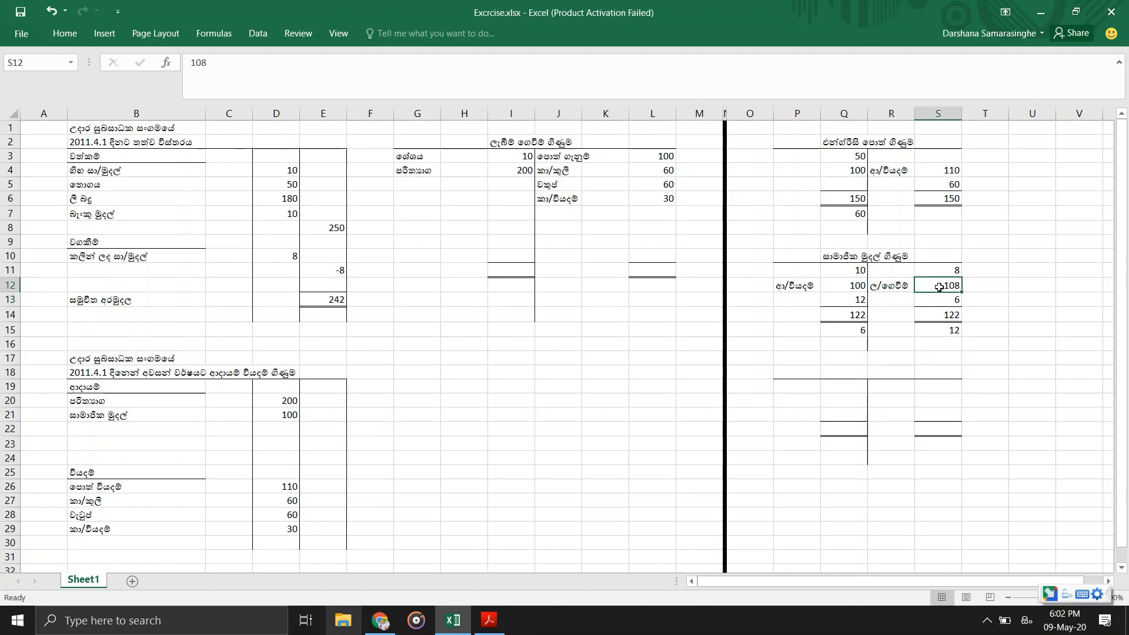
Highlight the balancing receipt in S12 with yellow fill, and record it in the receipts and payments account as "සා/මුදල්" in G5 with 108 in I5.
click(72, 37)
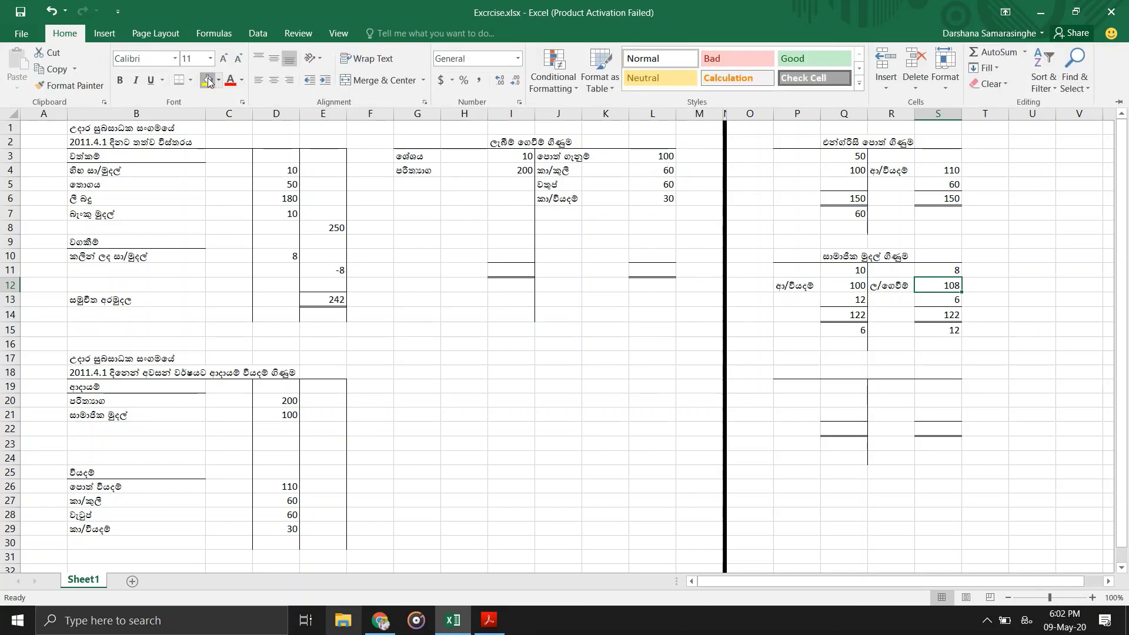
click(209, 81)
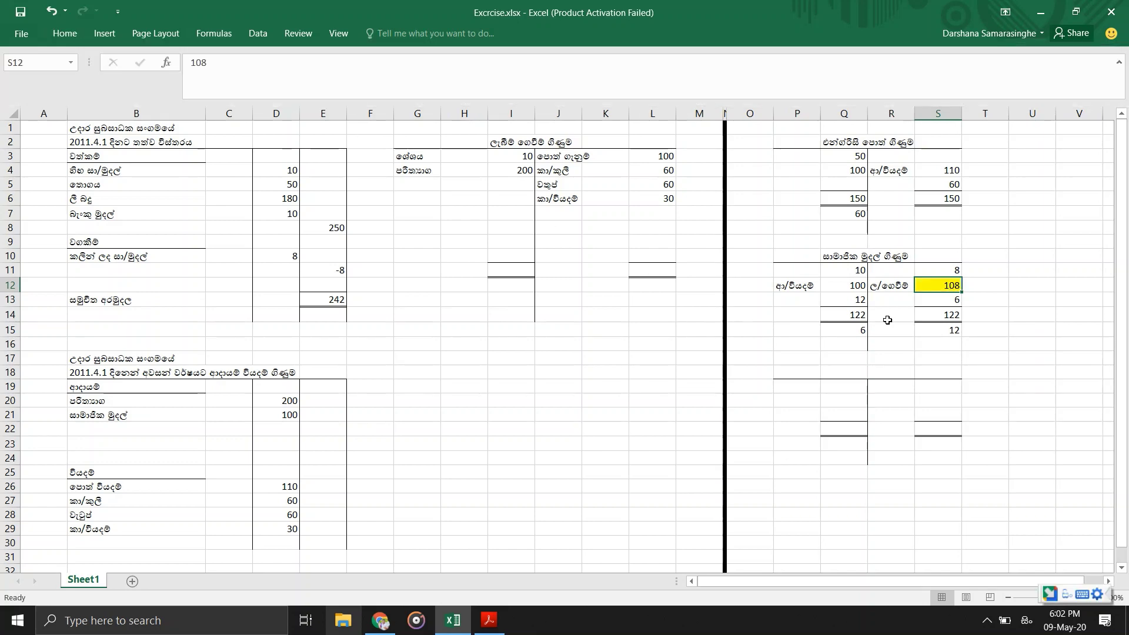
click(415, 187)
text(සා/MU)
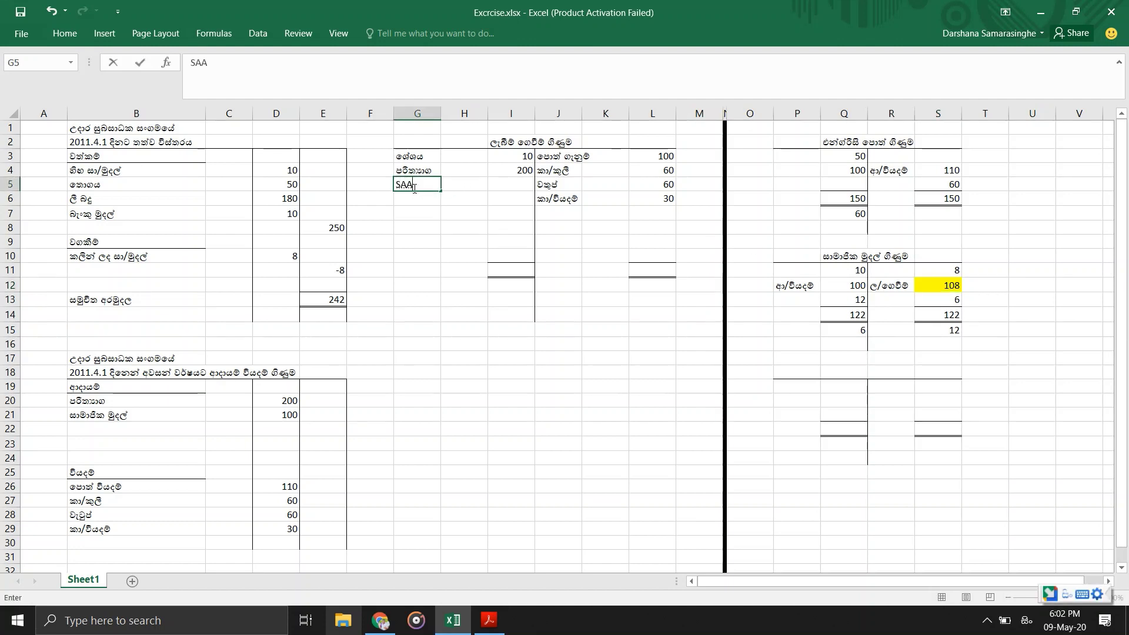
text(dal)
key(Return)
key(Up)
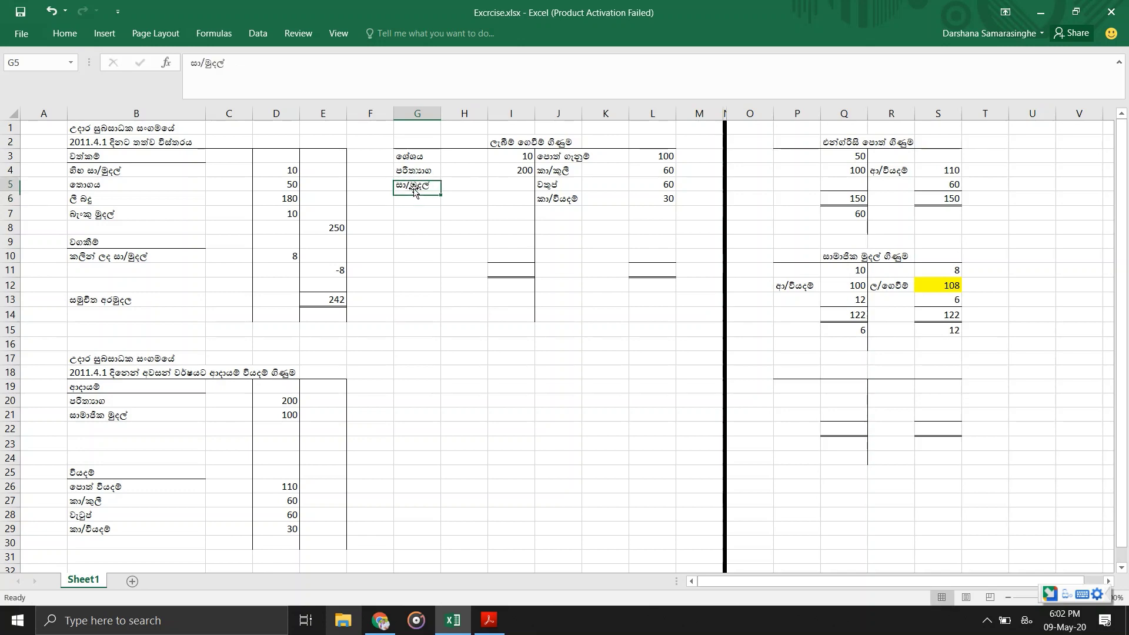
key(Right)
key(Right)
text(108)
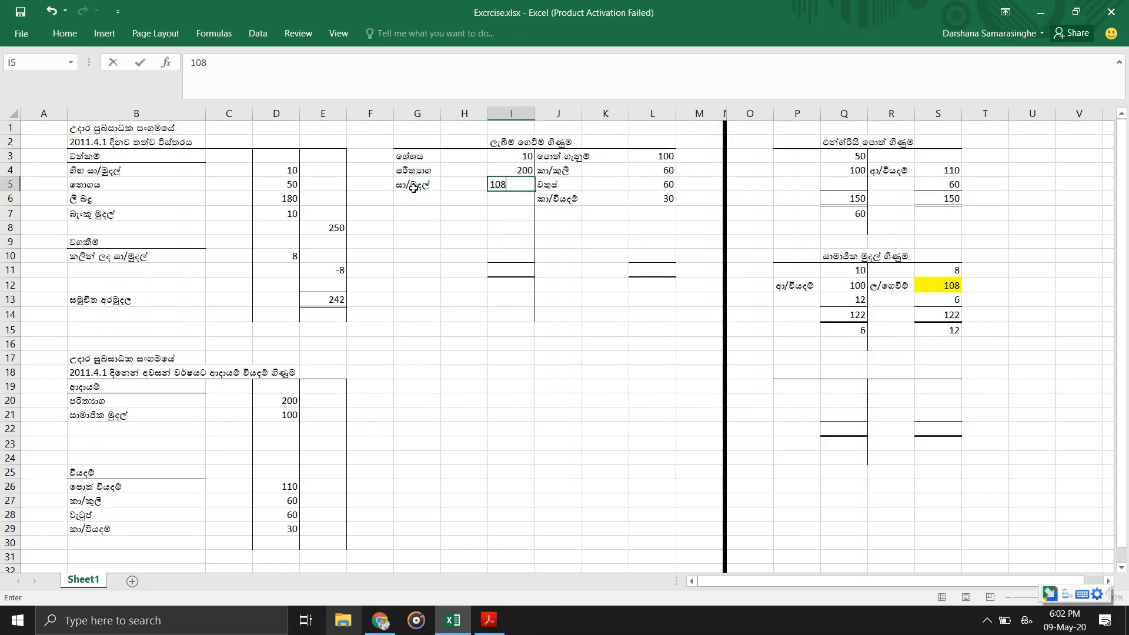
key(Return)
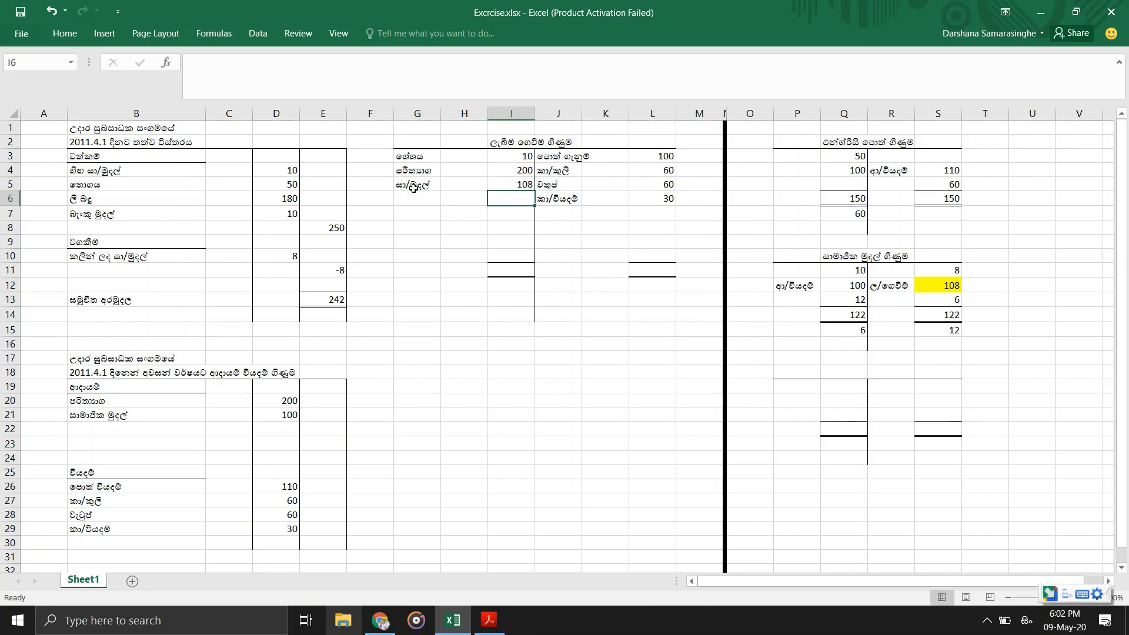
Review the membership fee receipt, income and closing balance entries against the member details in the PDF.
click(414, 188)
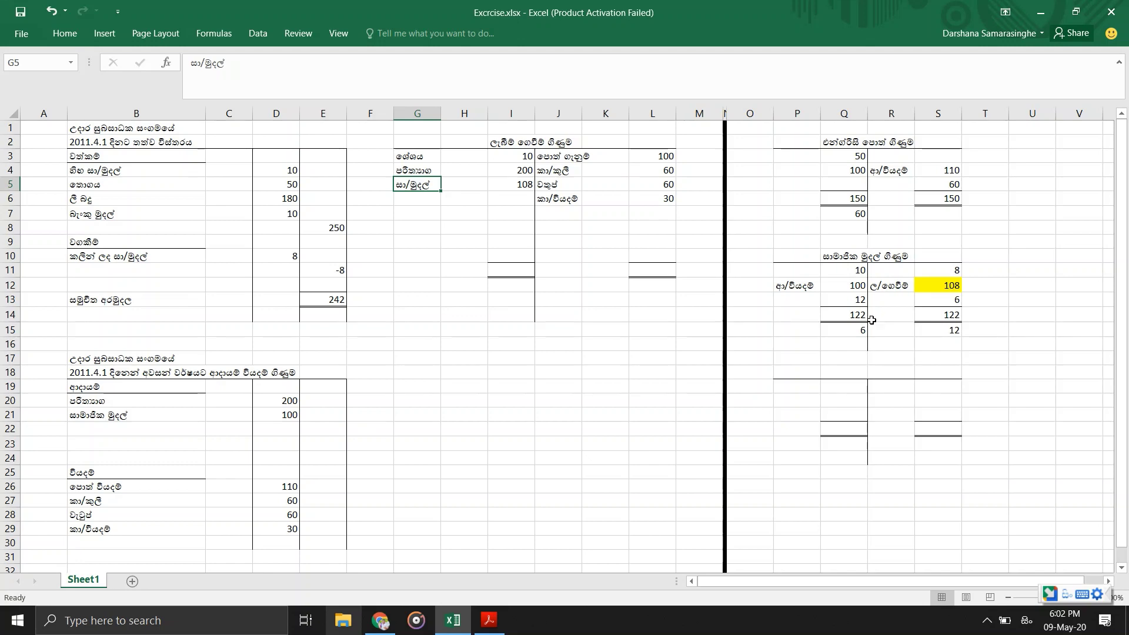
key(alt+Tab)
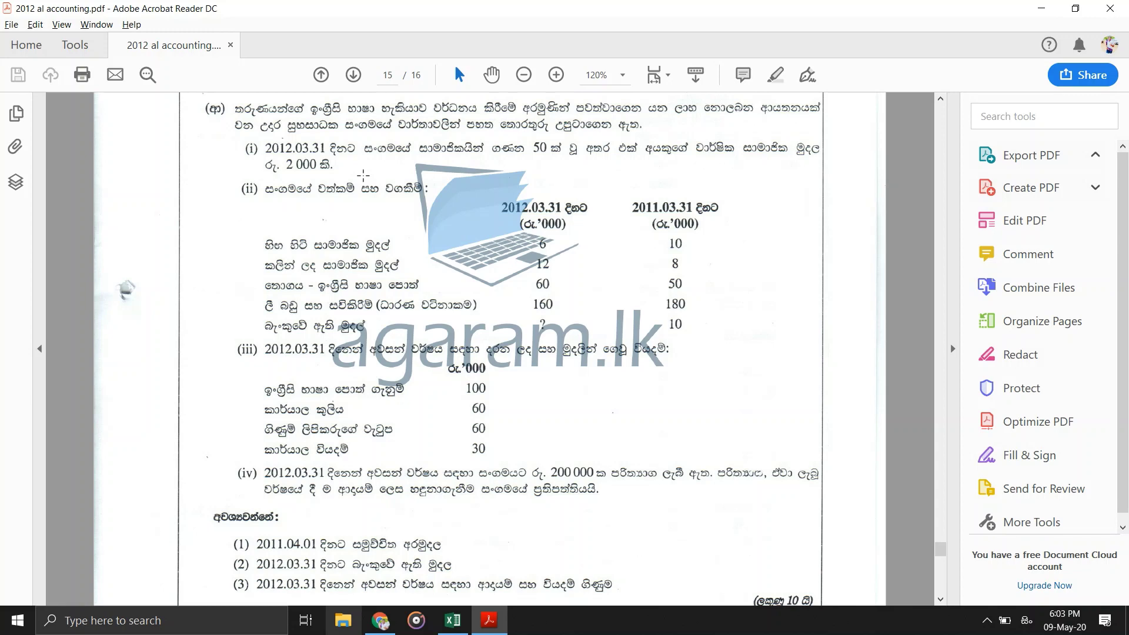
key(alt+Tab)
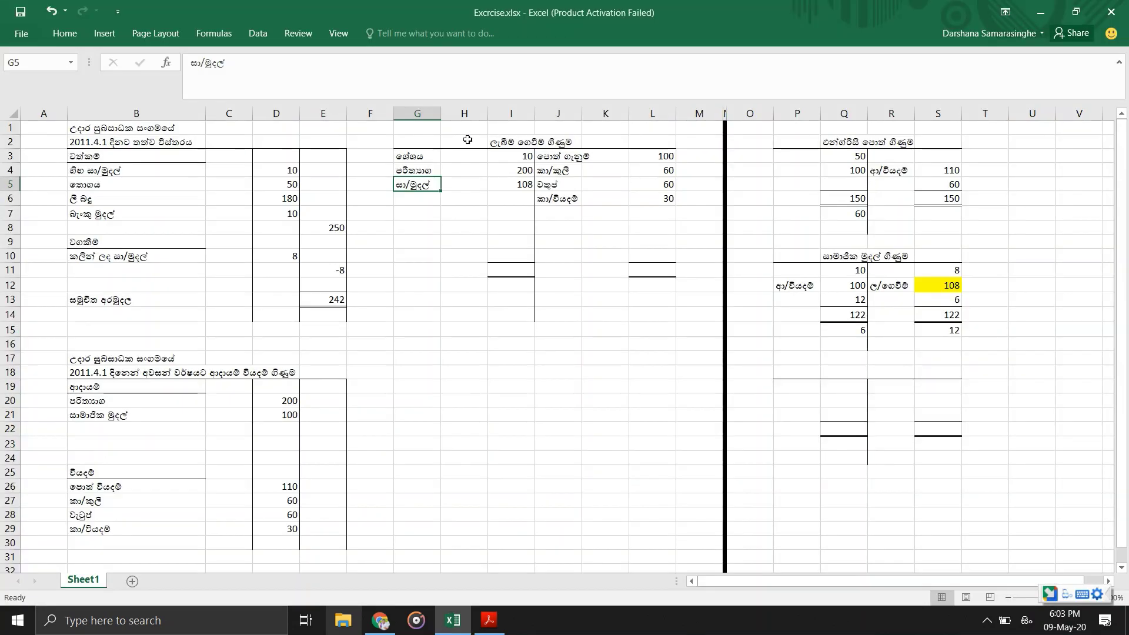
click(850, 285)
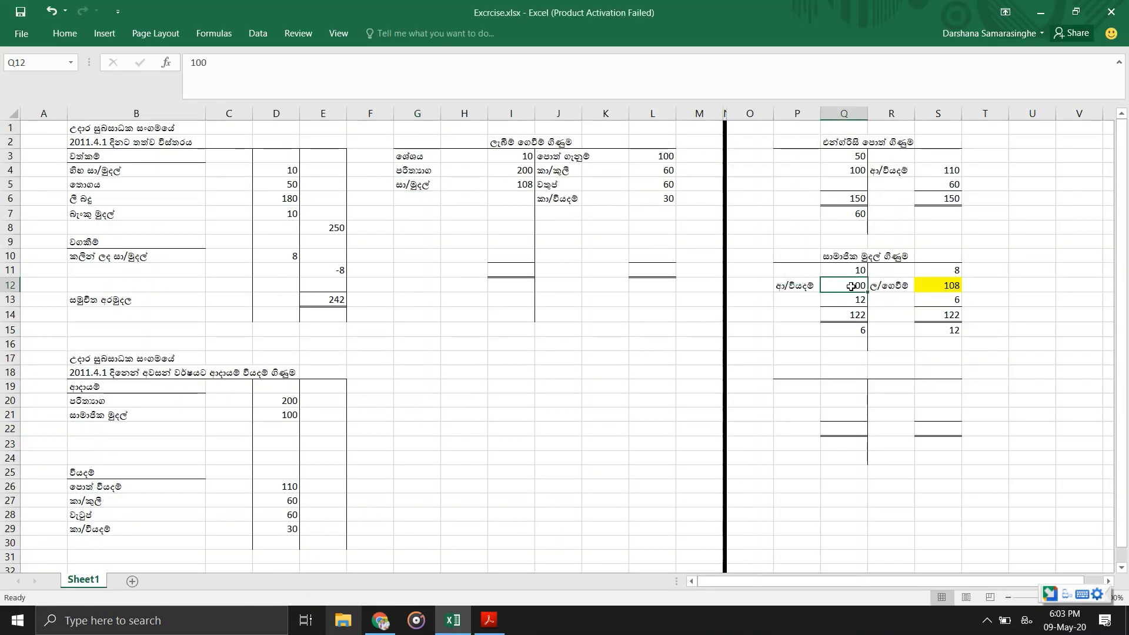
click(286, 413)
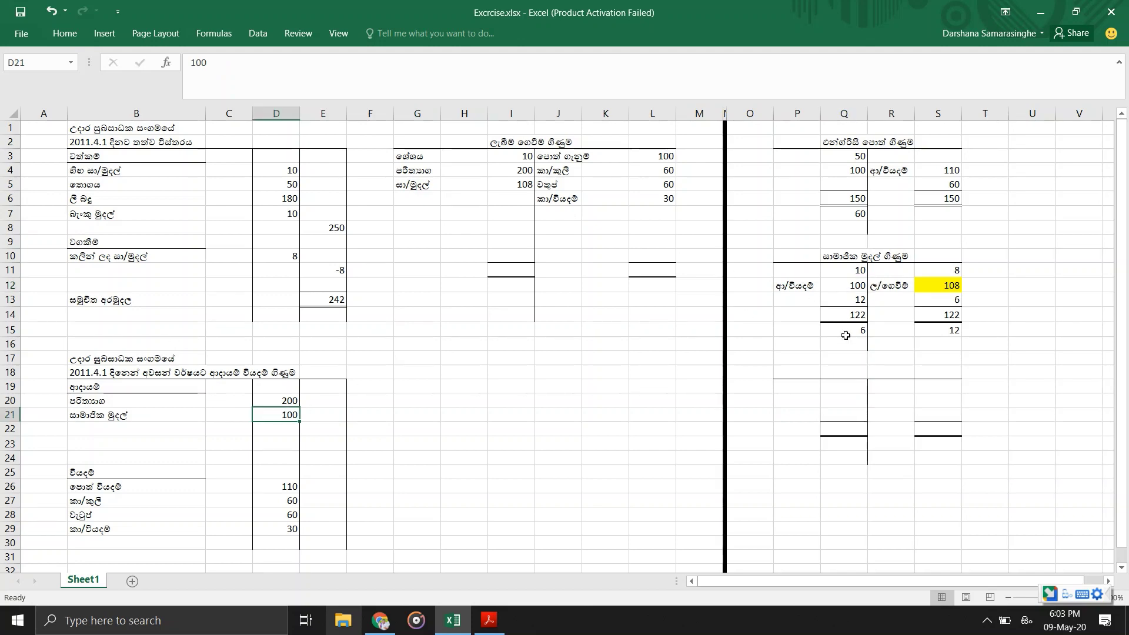
click(945, 294)
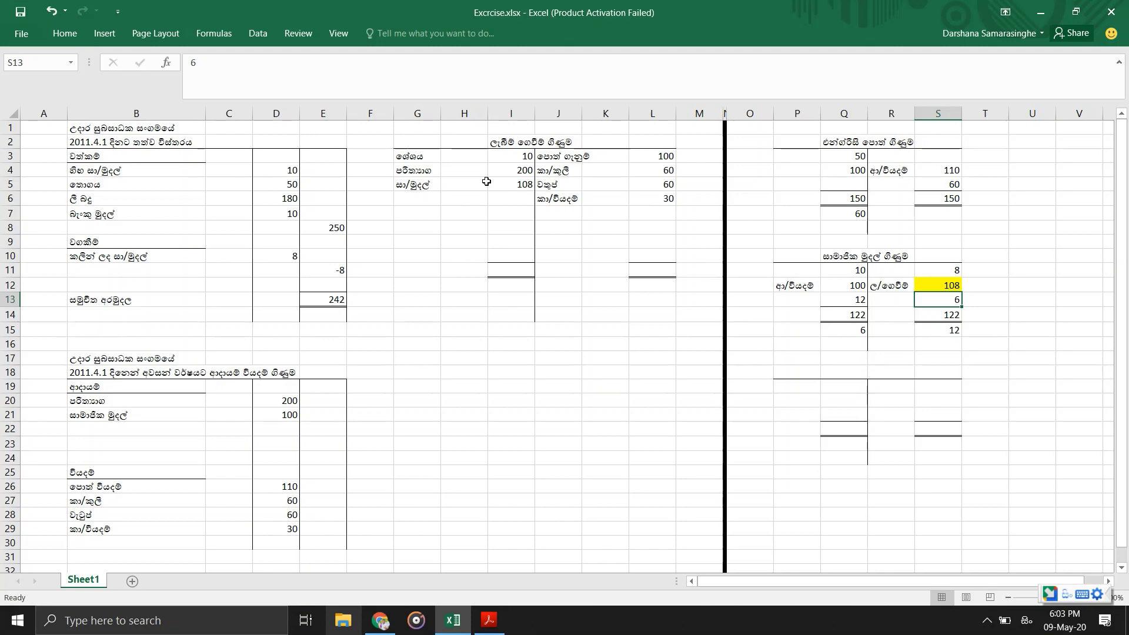
Check the furniture carrying values in the PDF, and record depreciation as "ක්ෂය" in B30 with 20 in D30.
key(alt+Tab)
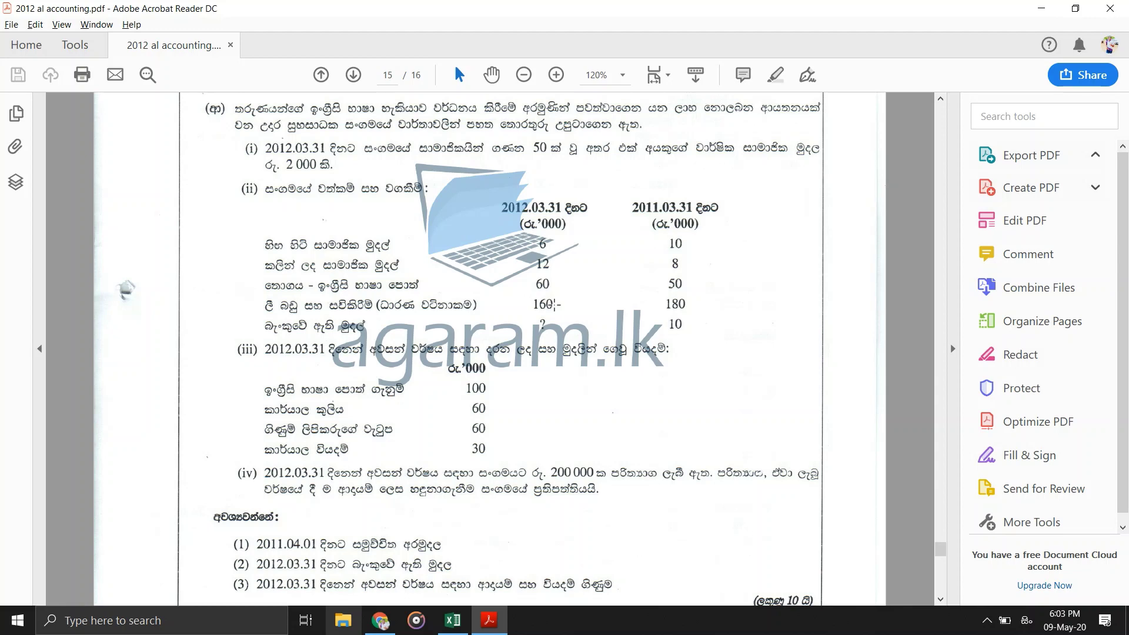
key(alt+Tab)
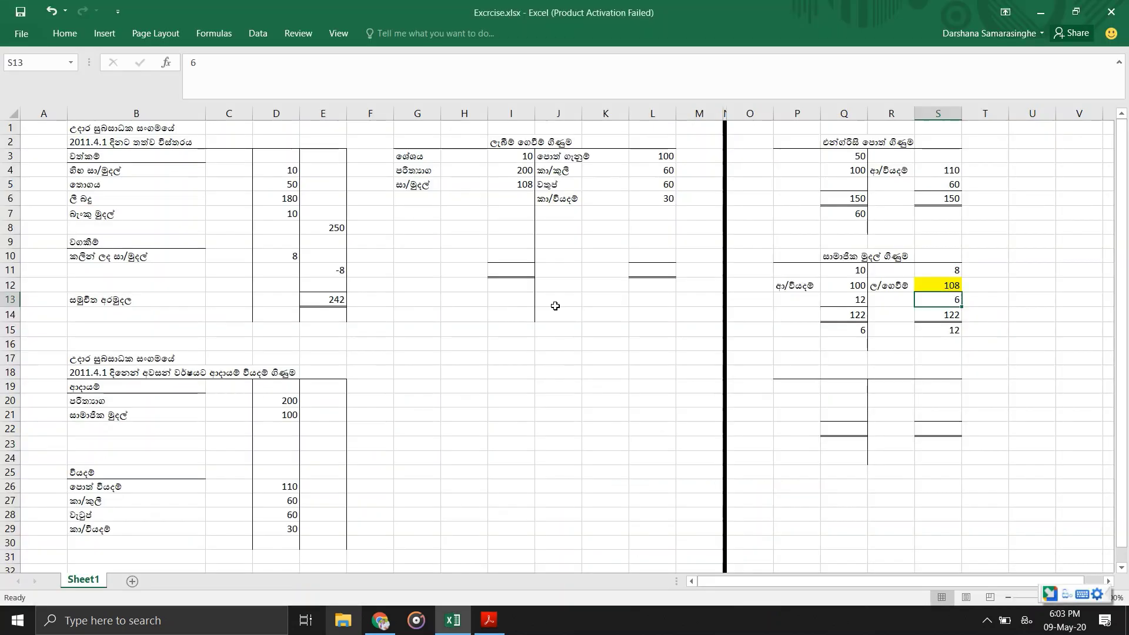
click(114, 539)
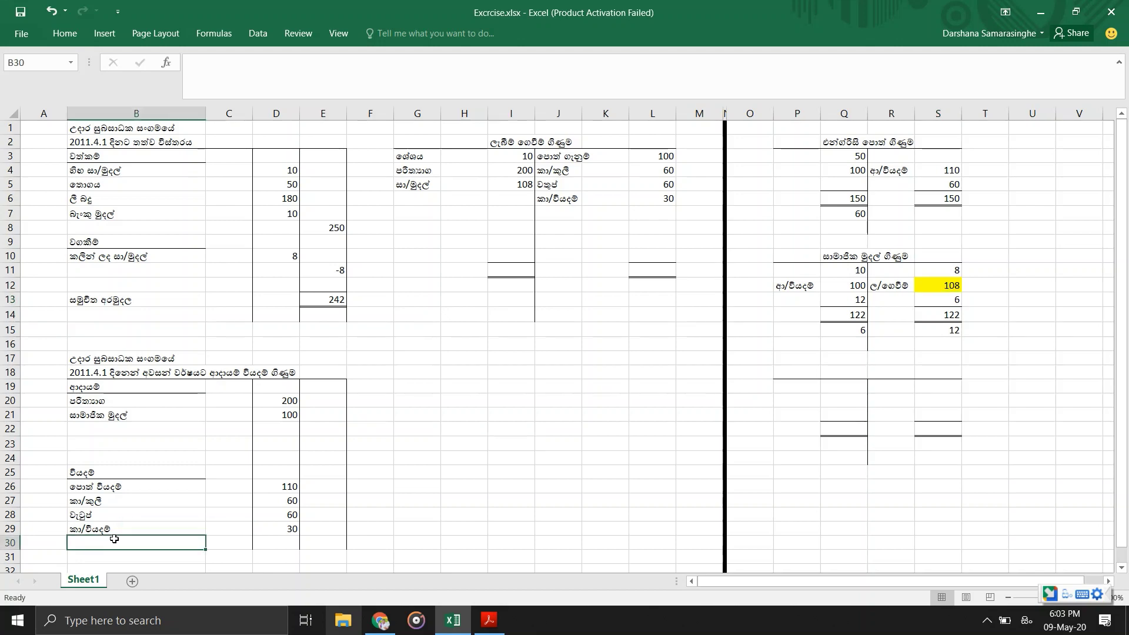
text(ක්ෂය)
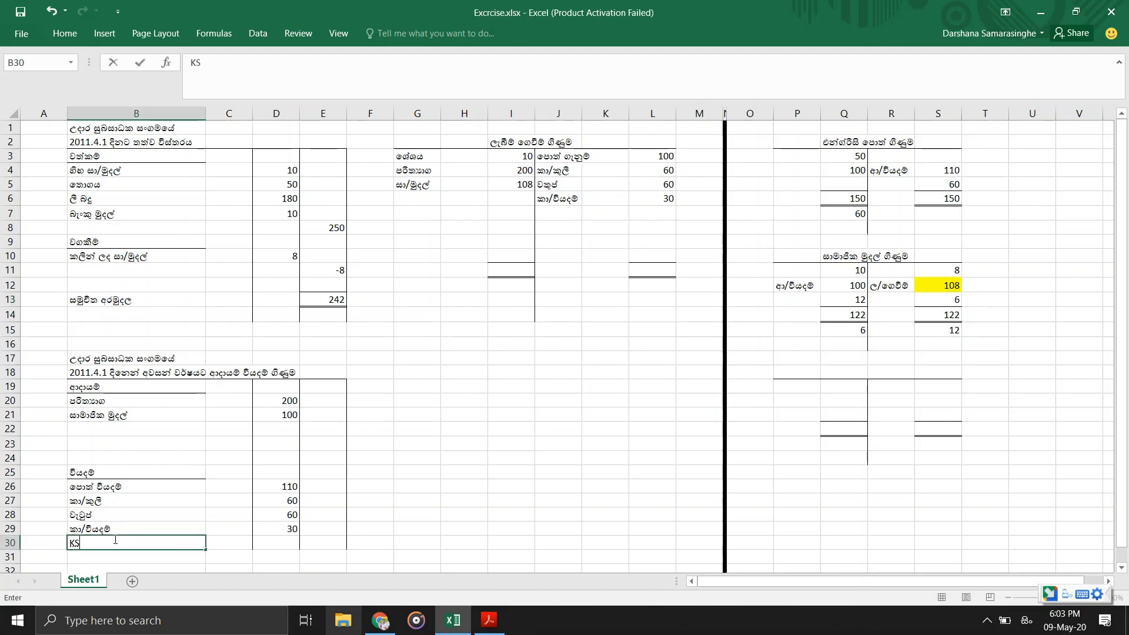
key(Return)
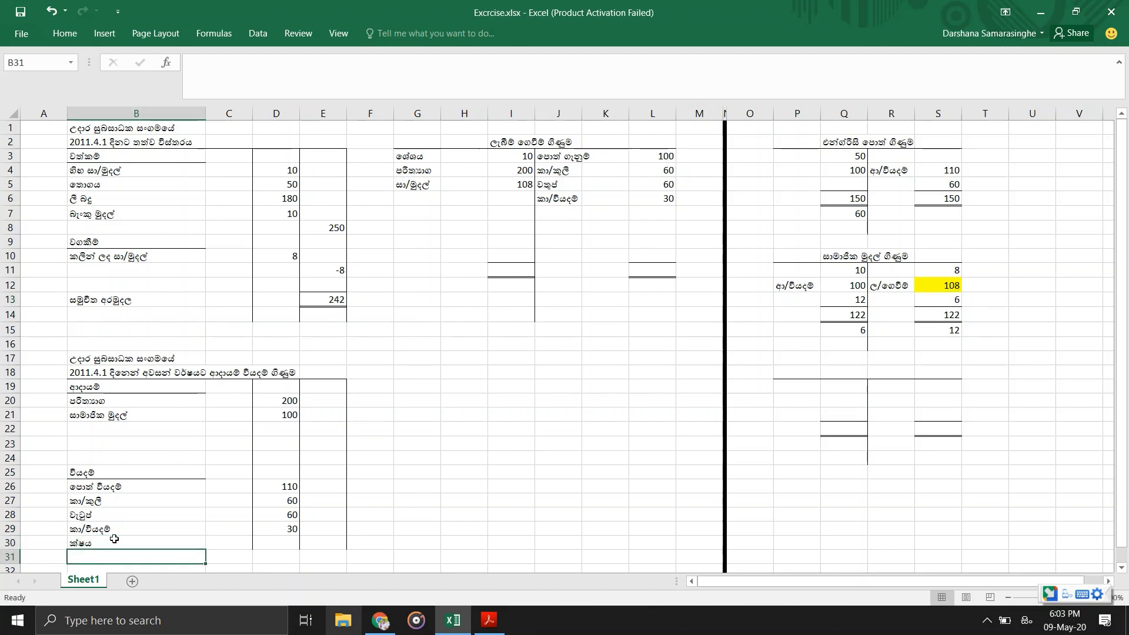
key(Up)
key(Right)
key(Right)
text(20)
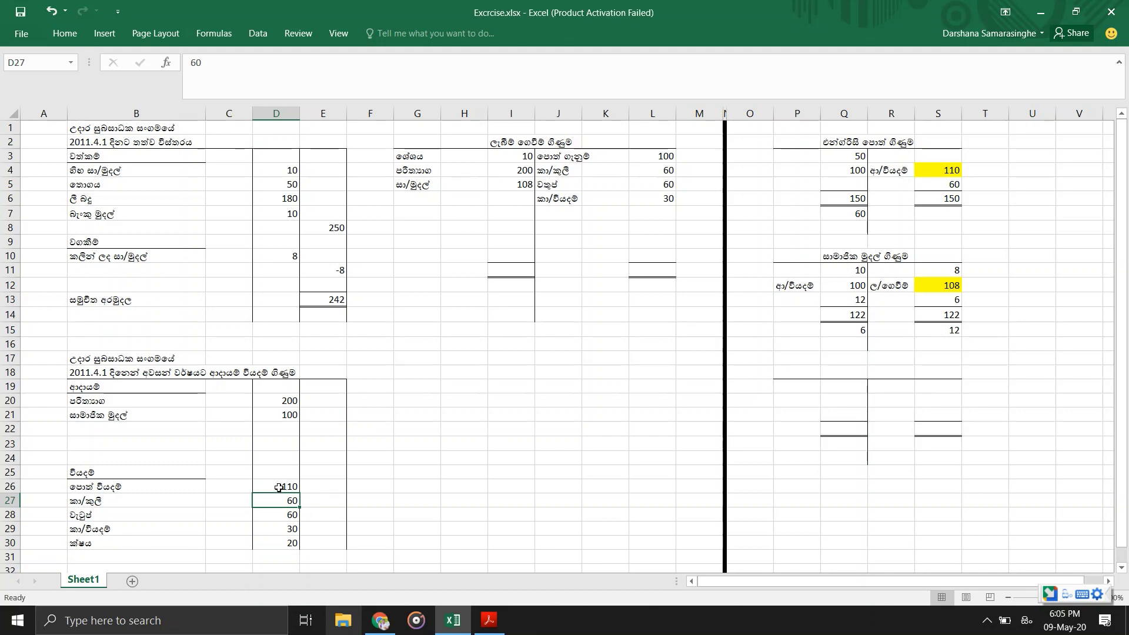
Correct the expense transfer in S4 of the English books account to 90.
click(277, 487)
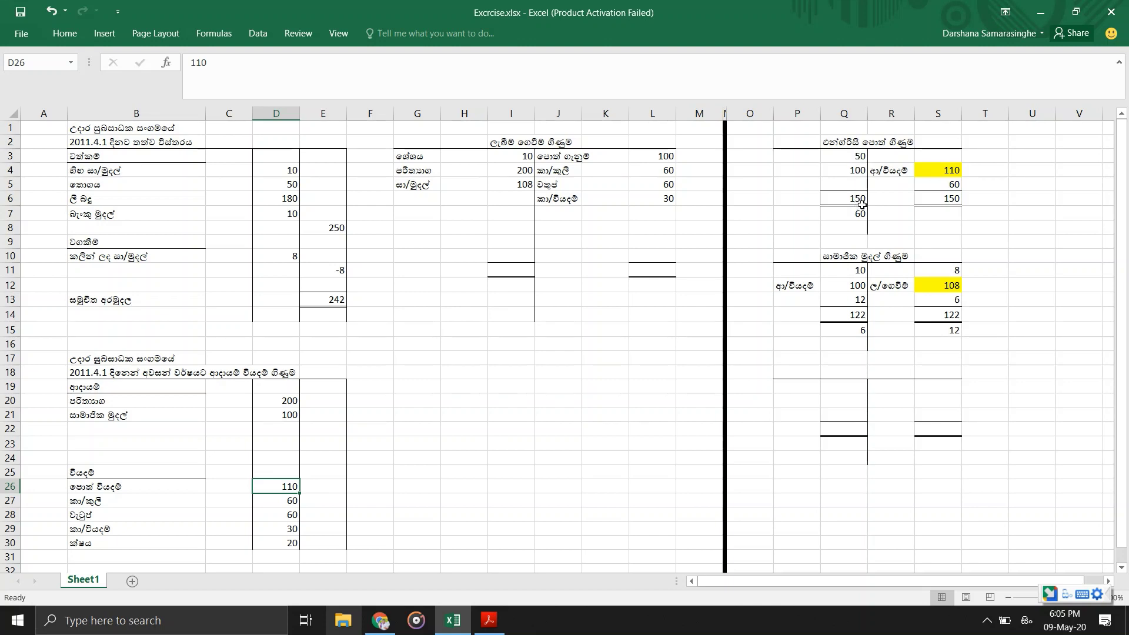
click(948, 170)
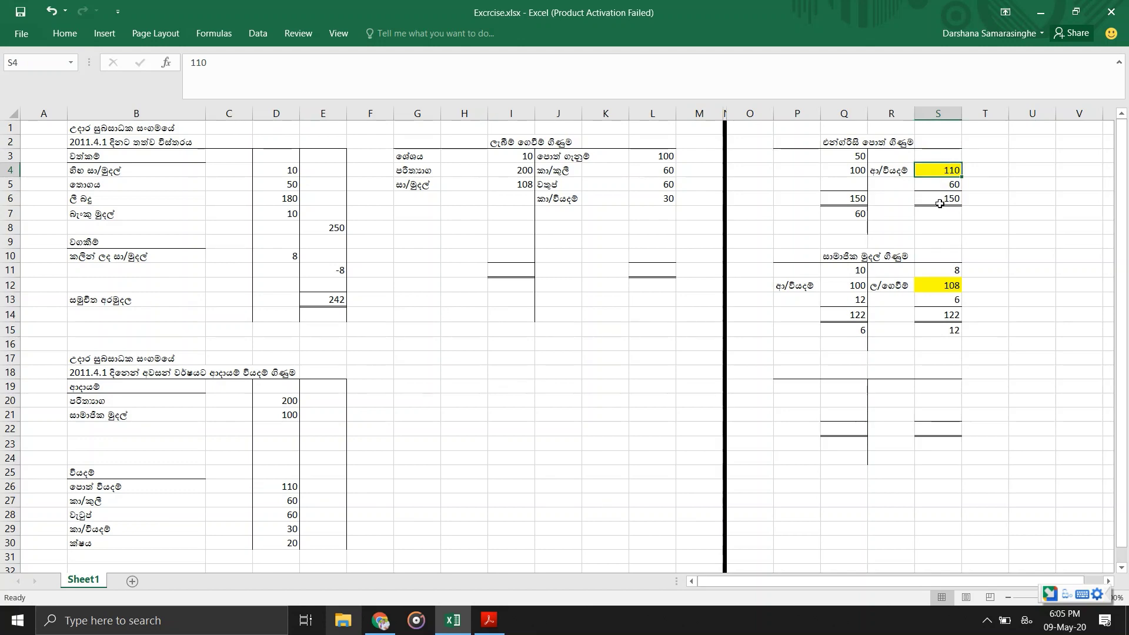
text(90)
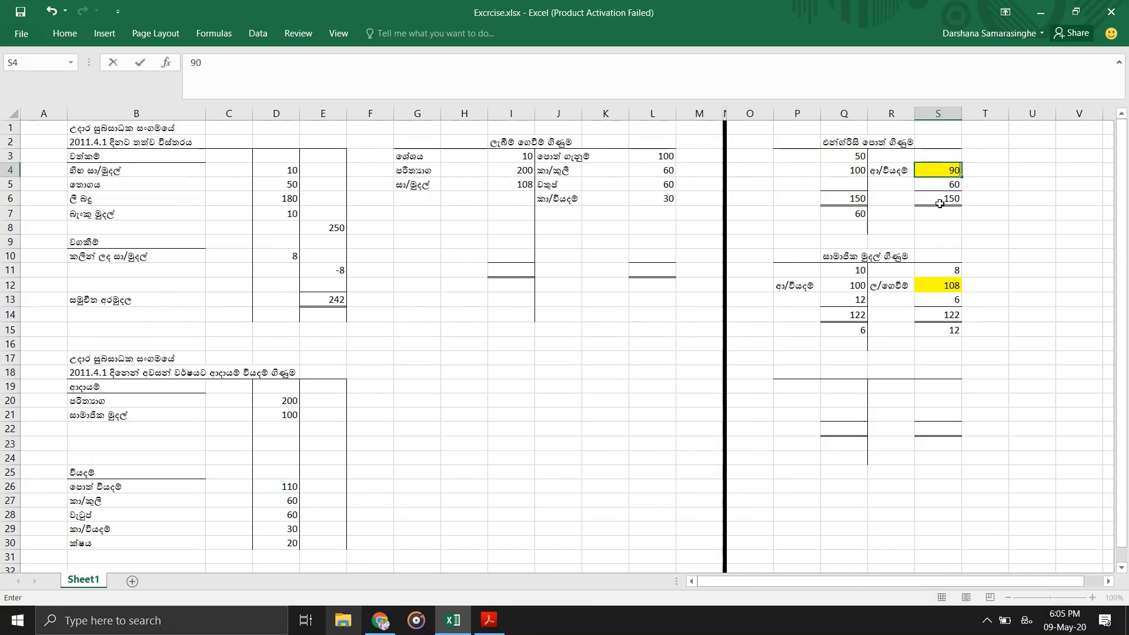
key(Return)
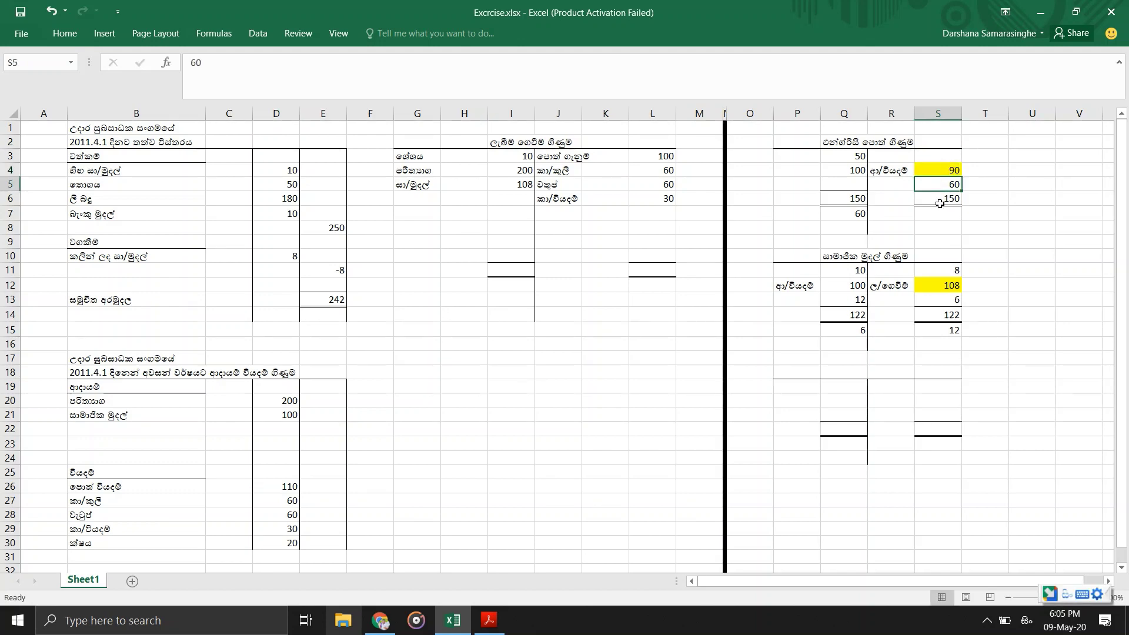
click(939, 171)
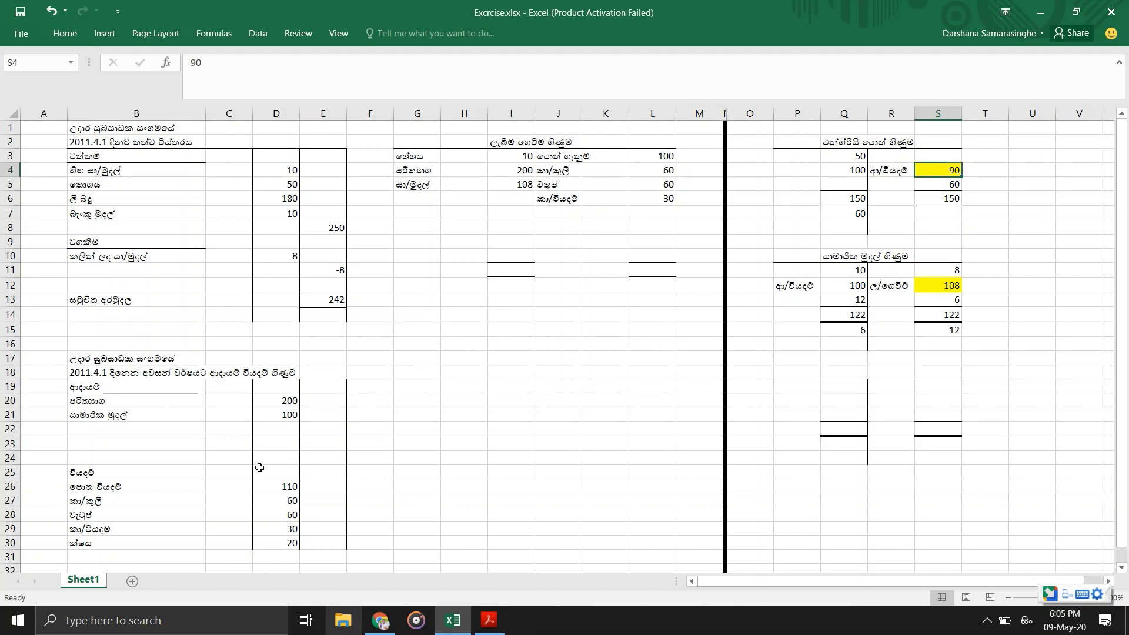
Correct the book expense in D26 of the income and expenditure account to 90.
click(277, 485)
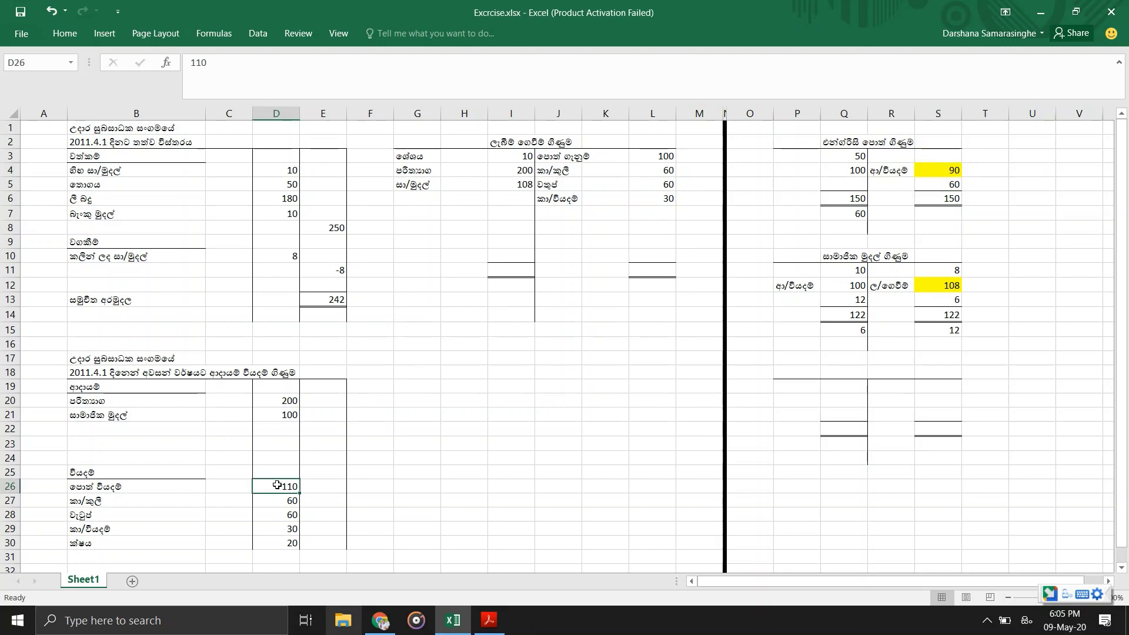
text(90)
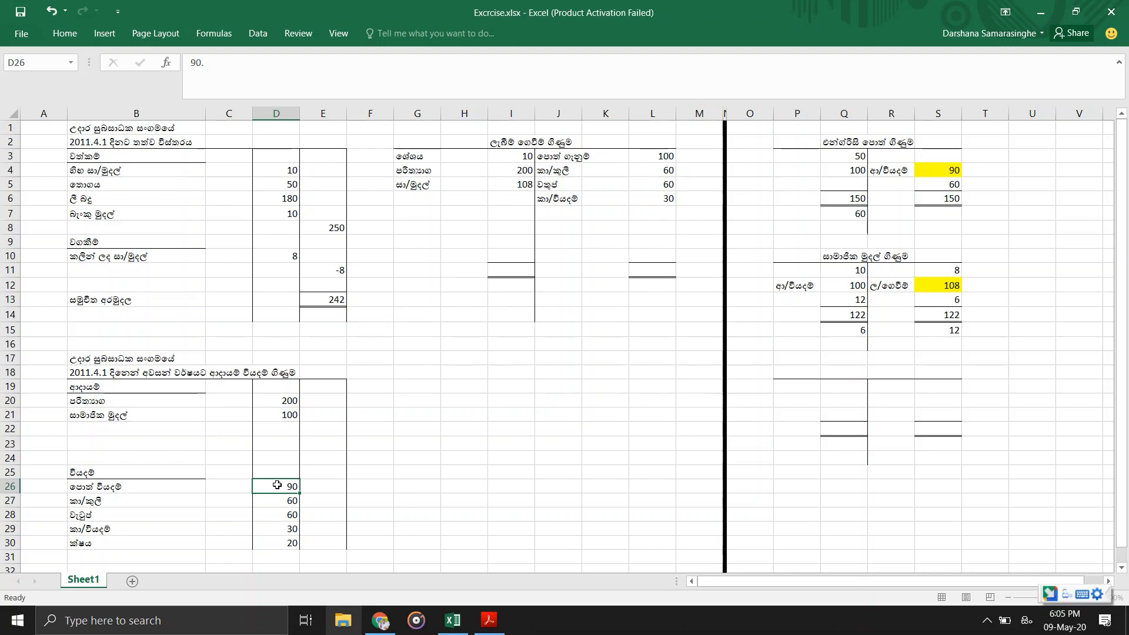
key(Return)
key(Return)
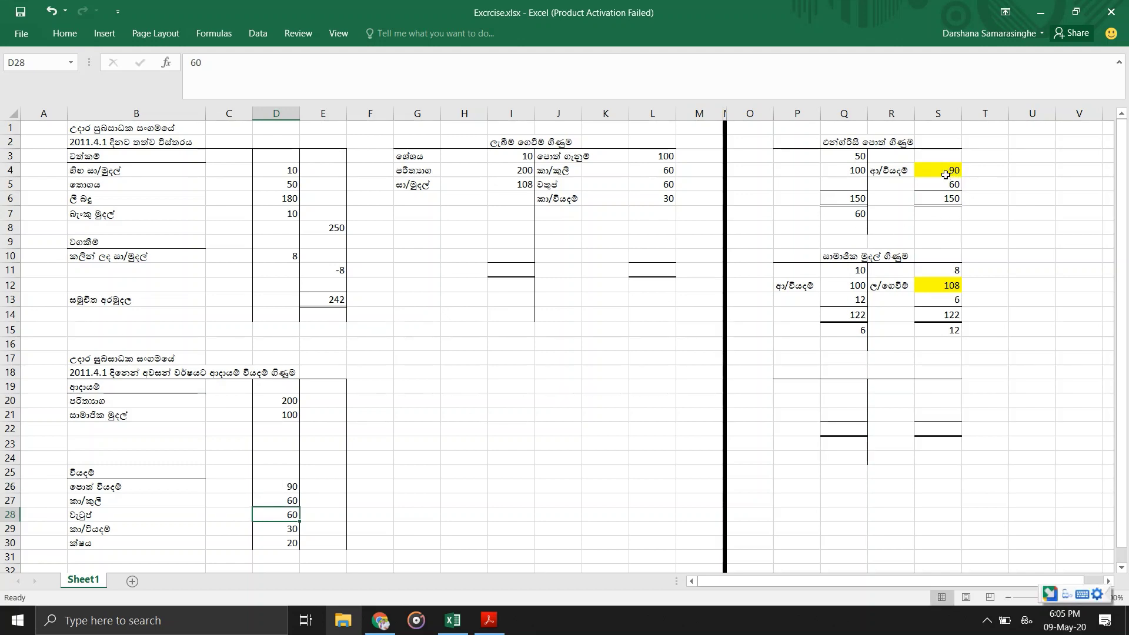
click(291, 487)
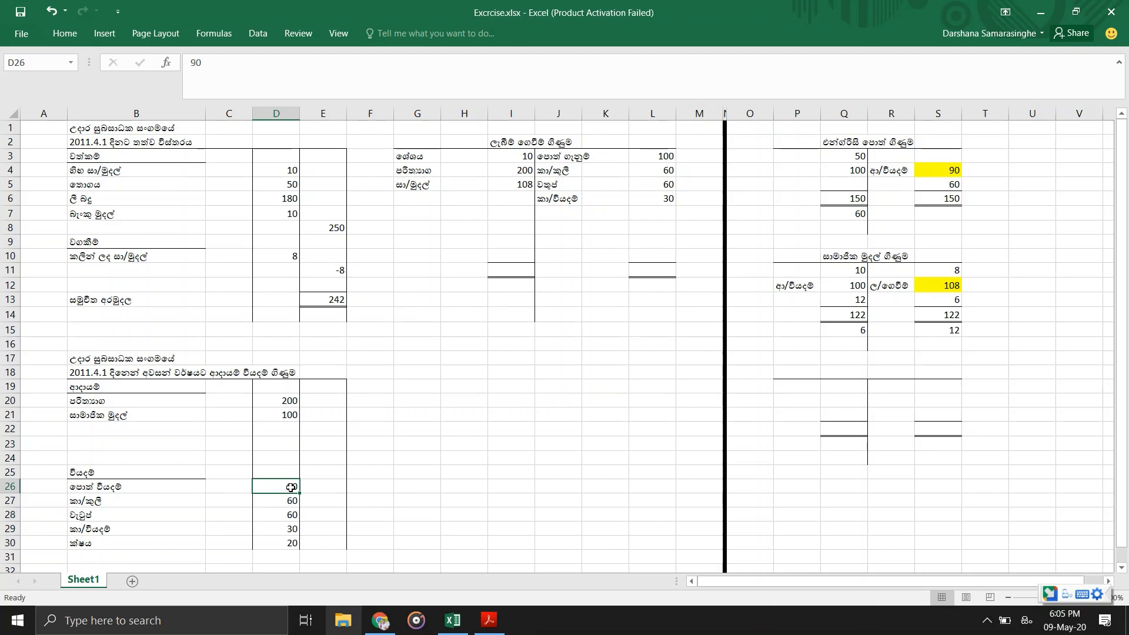
Check the cash payments in the PDF, and enter the total 318 in I11 and L11 of the receipts and payments account.
key(alt+Tab)
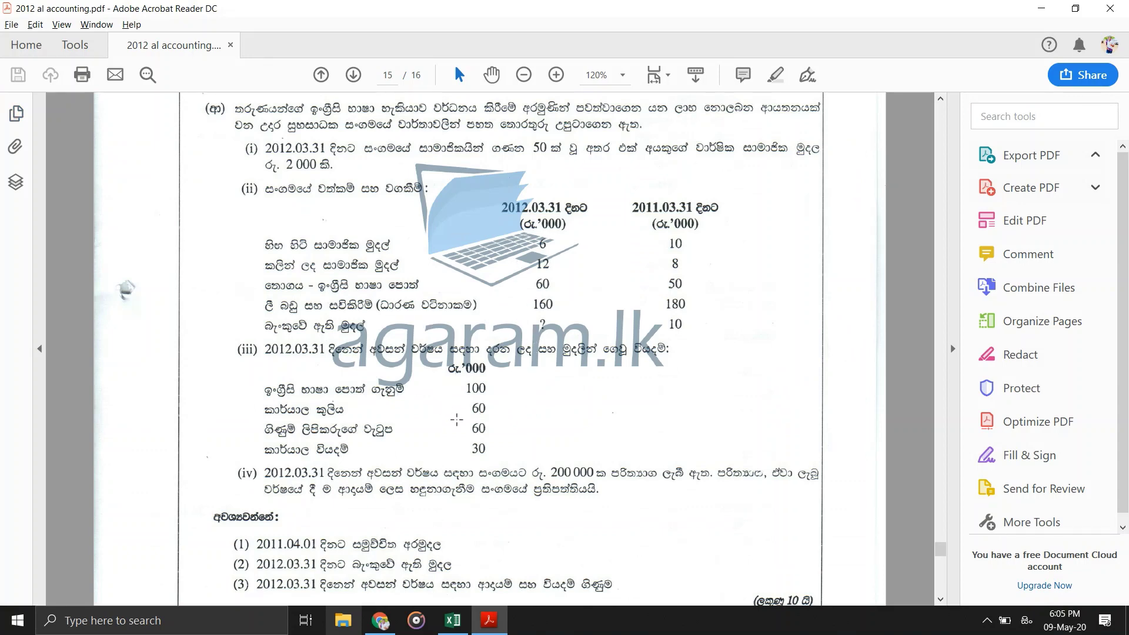
key(alt+Tab)
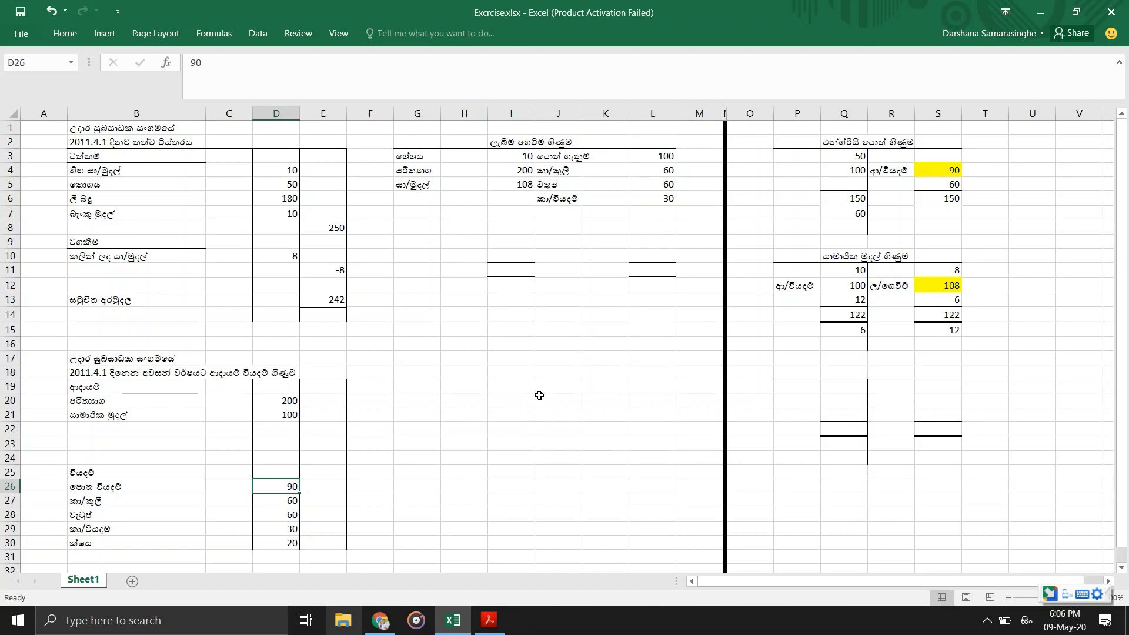
click(522, 266)
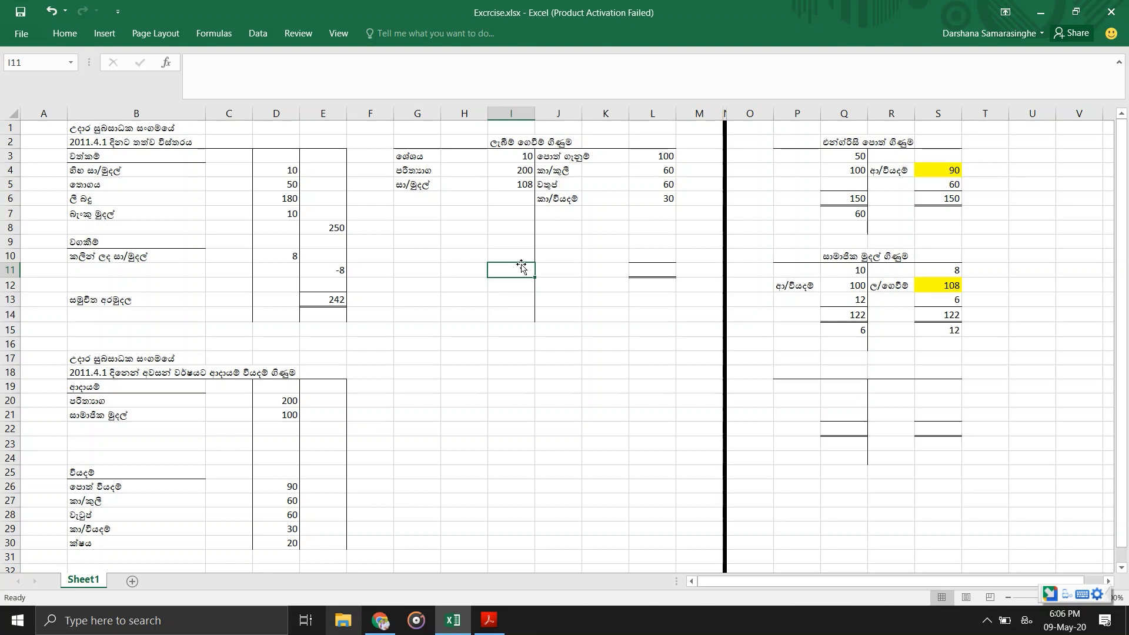
text(318)
key(Return)
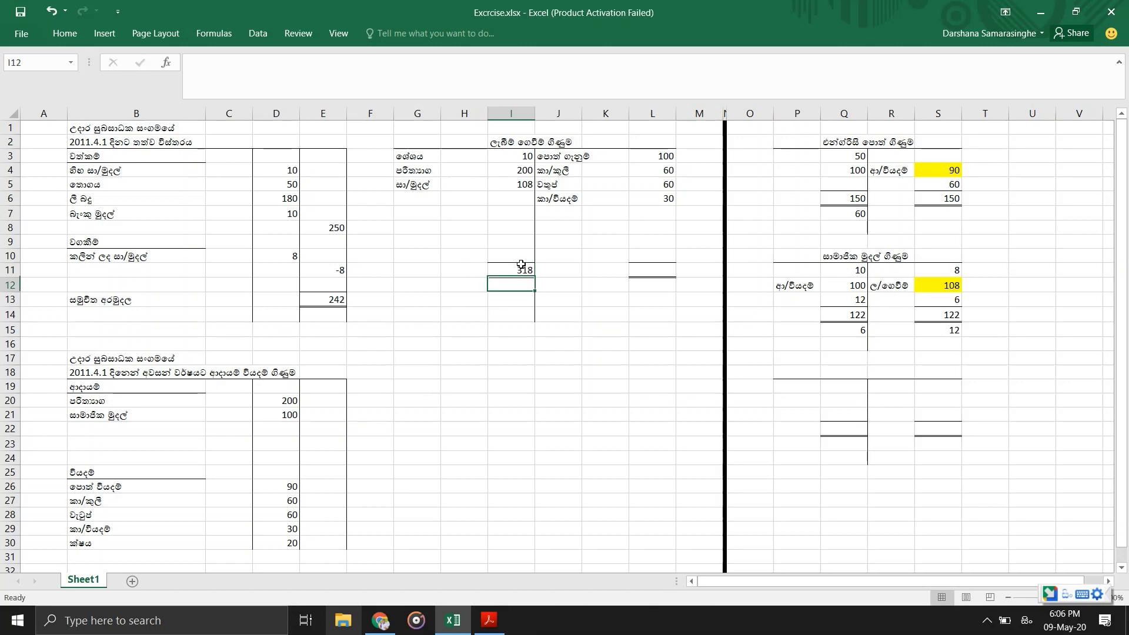
key(Up)
key(Right)
key(Right)
key(Right)
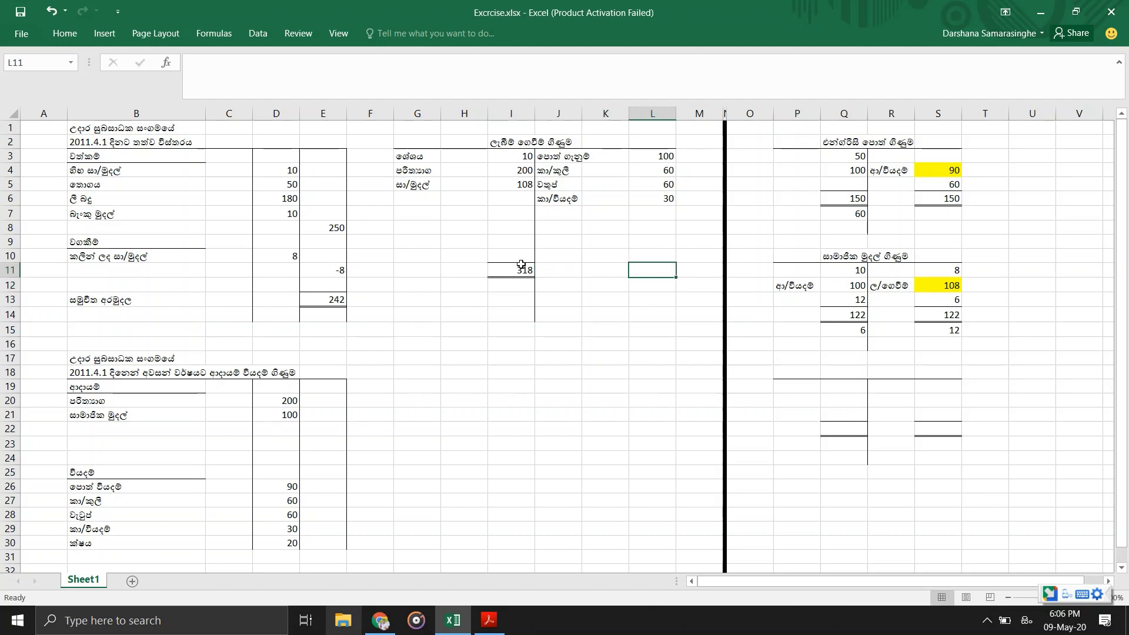
text(318)
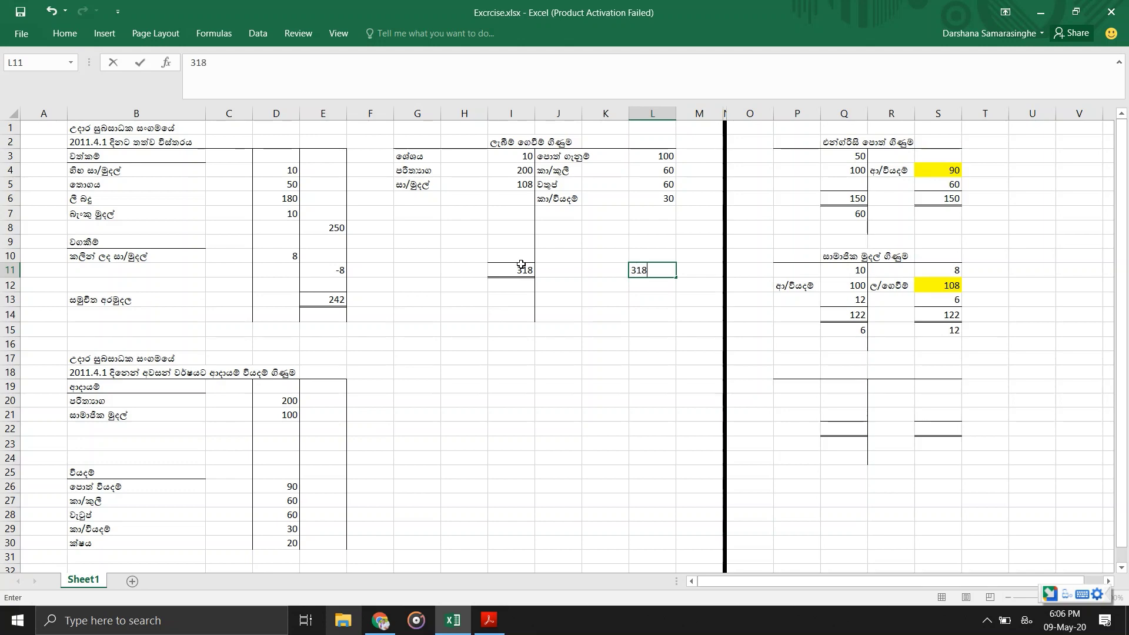
key(Return)
Enter the closing balance 68 in L9 of the receipts and payments account and label it "ප්/ගේ" in J9.
key(Up)
key(Up)
key(Up)
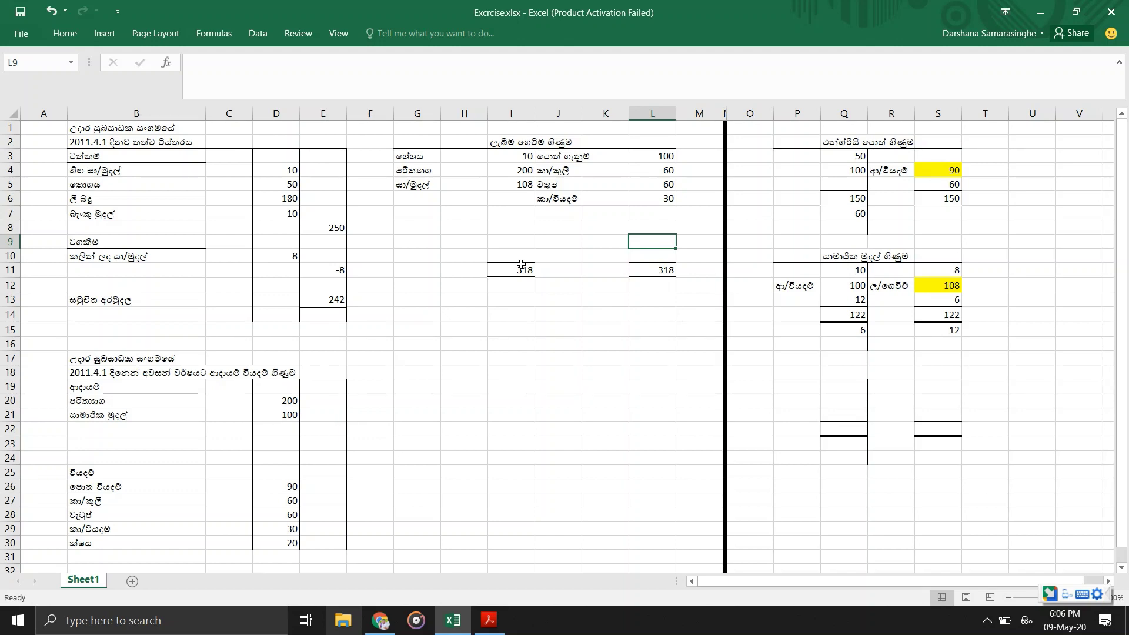
text(68)
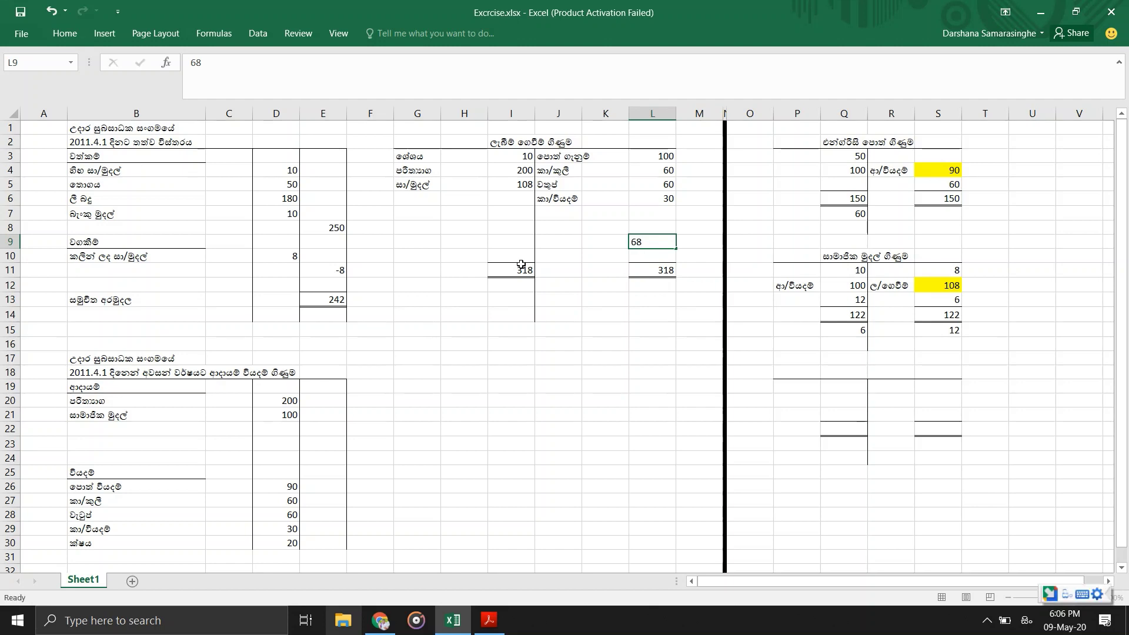
key(Left)
key(Left)
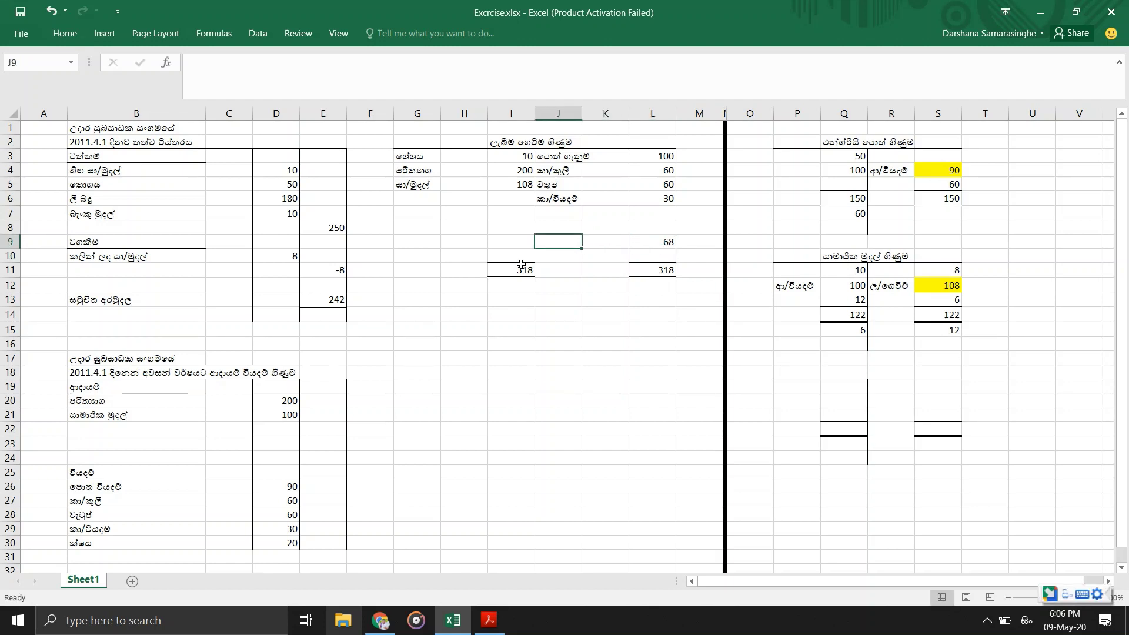
text(ජ්/)
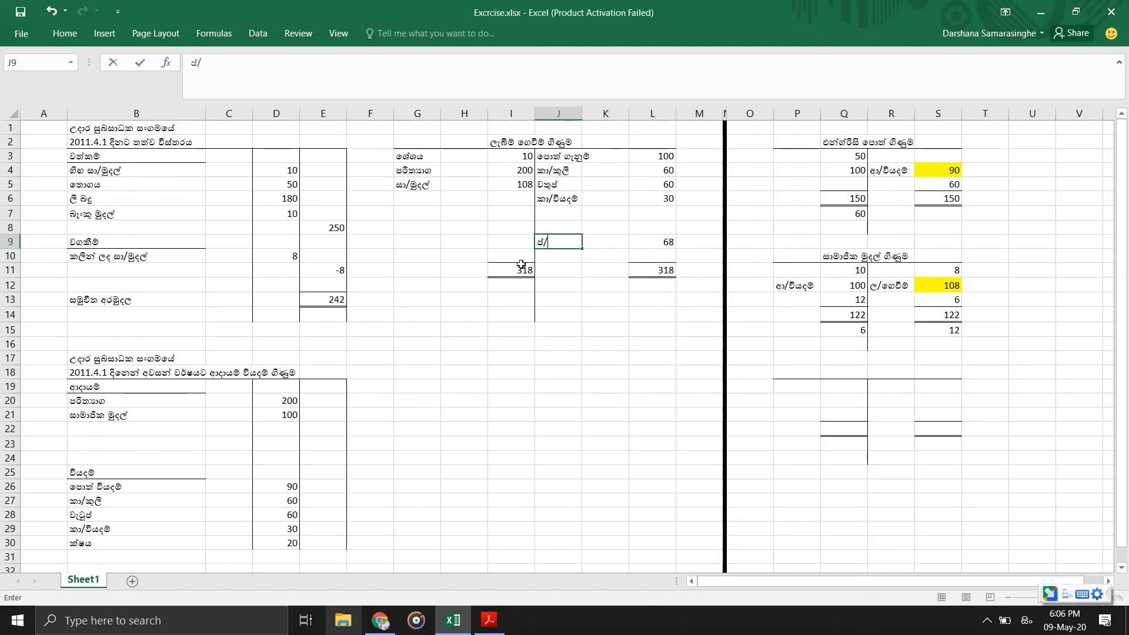
text(ගේ)
key(Return)
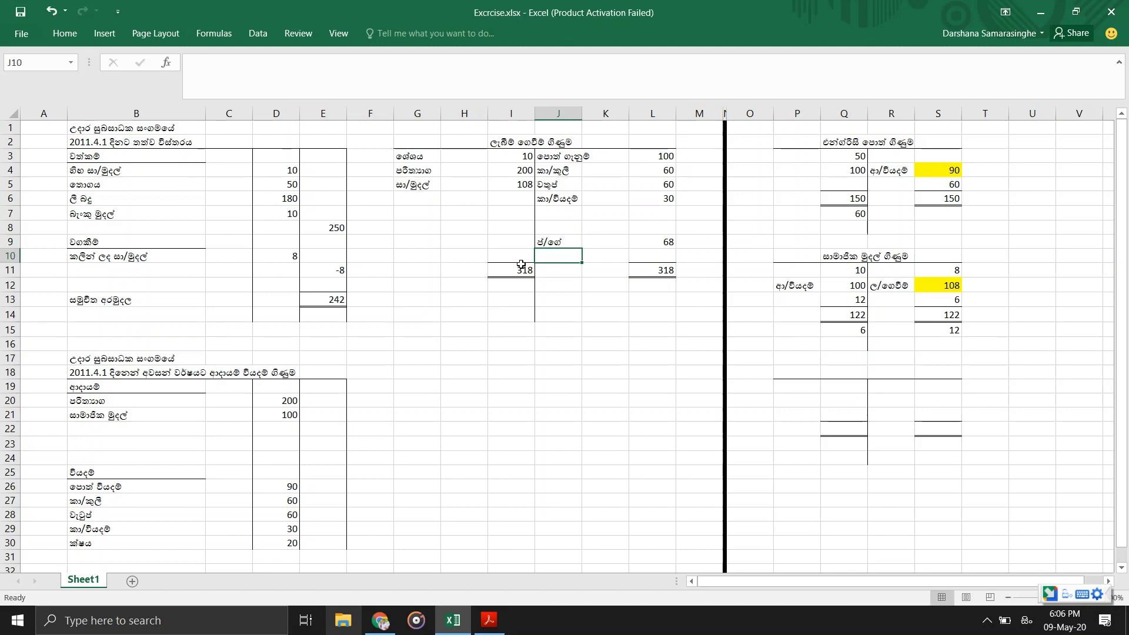
Bring down the balance below the receipts total with the label "ඉ/ගේ" in G12 and 68 in I12.
click(415, 287)
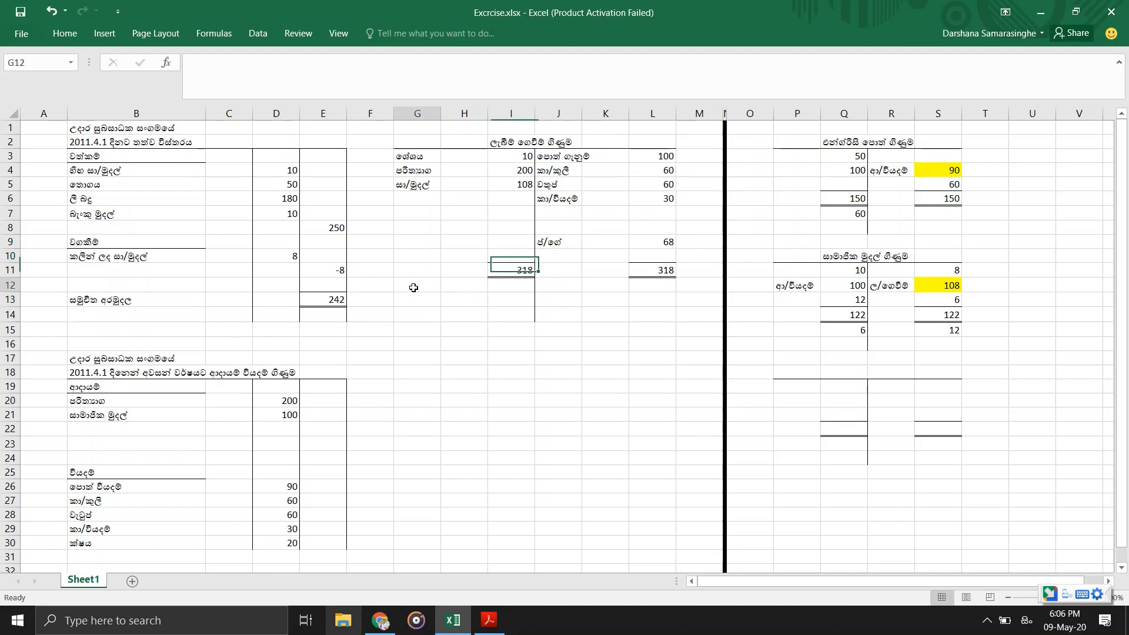
text(l/ශේ)
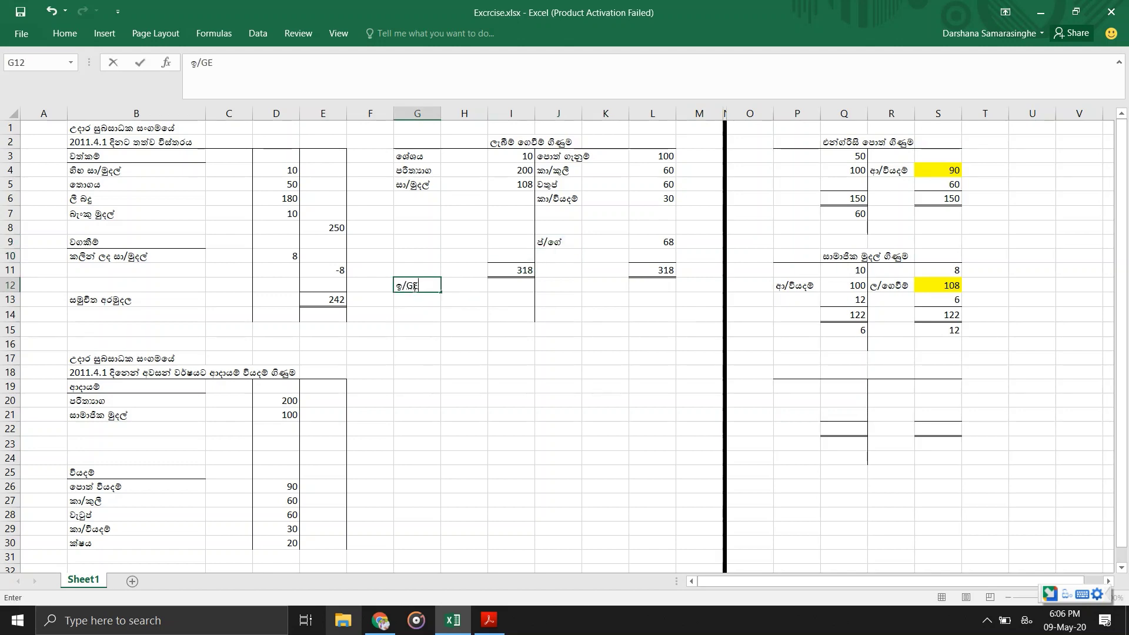
key(Return)
key(Up)
key(Right)
key(Right)
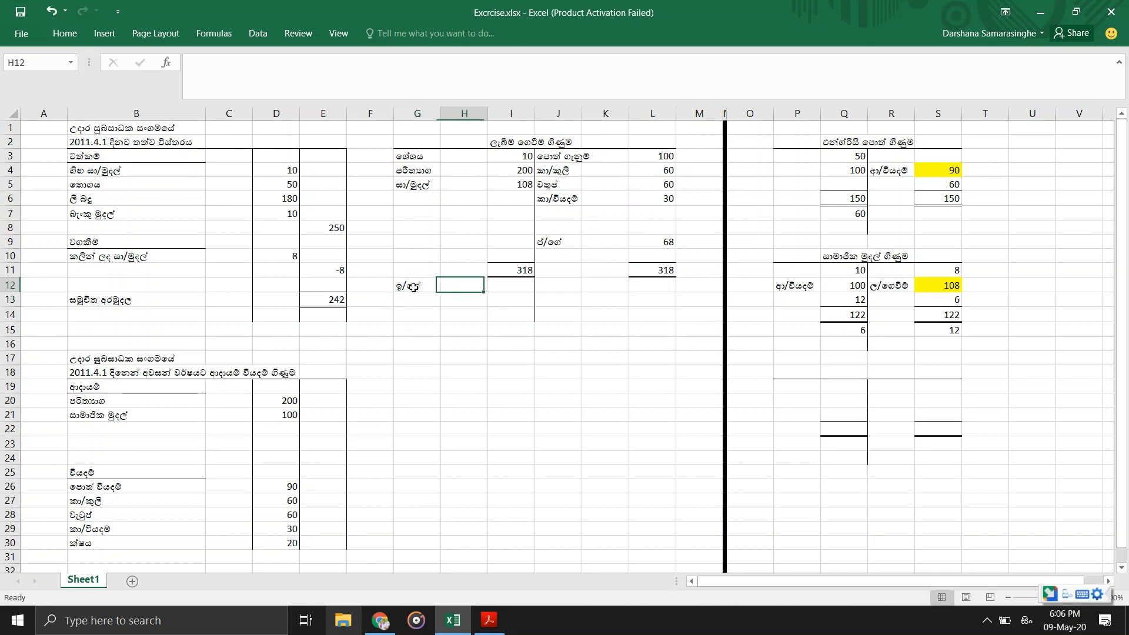
text(68)
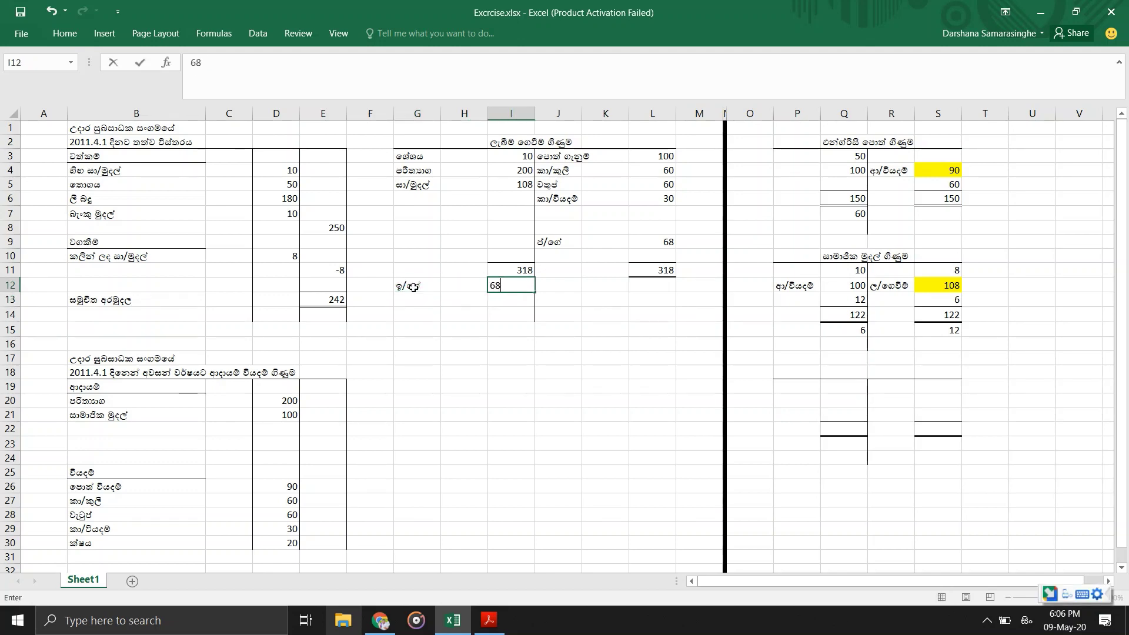
key(Return)
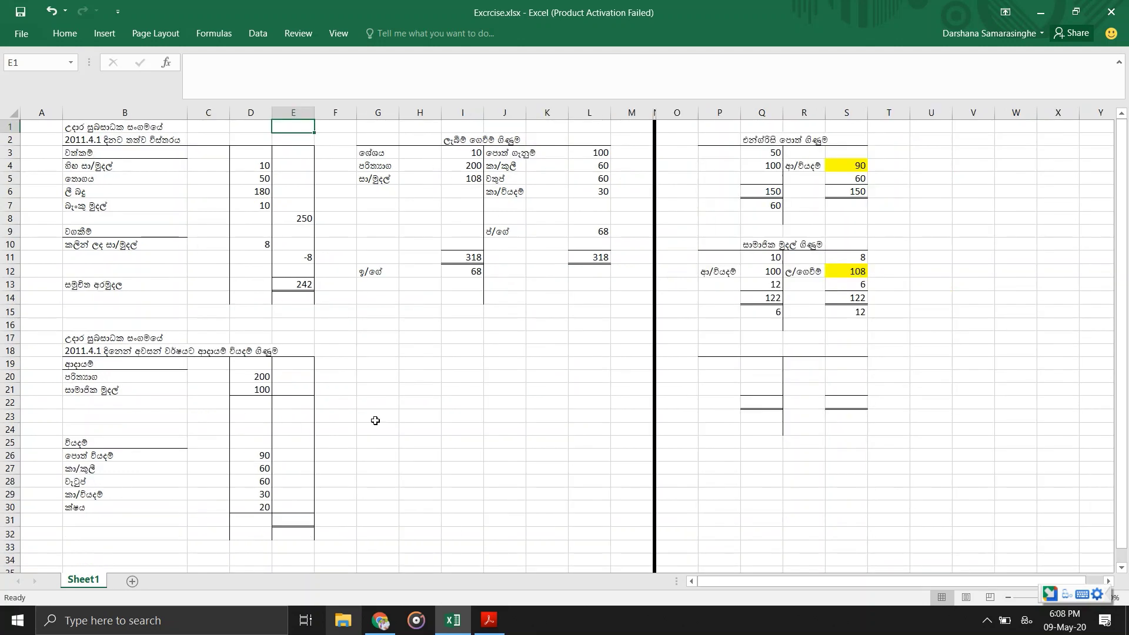
Enter the total income 300 in E21 of the income and expenditure account.
click(290, 390)
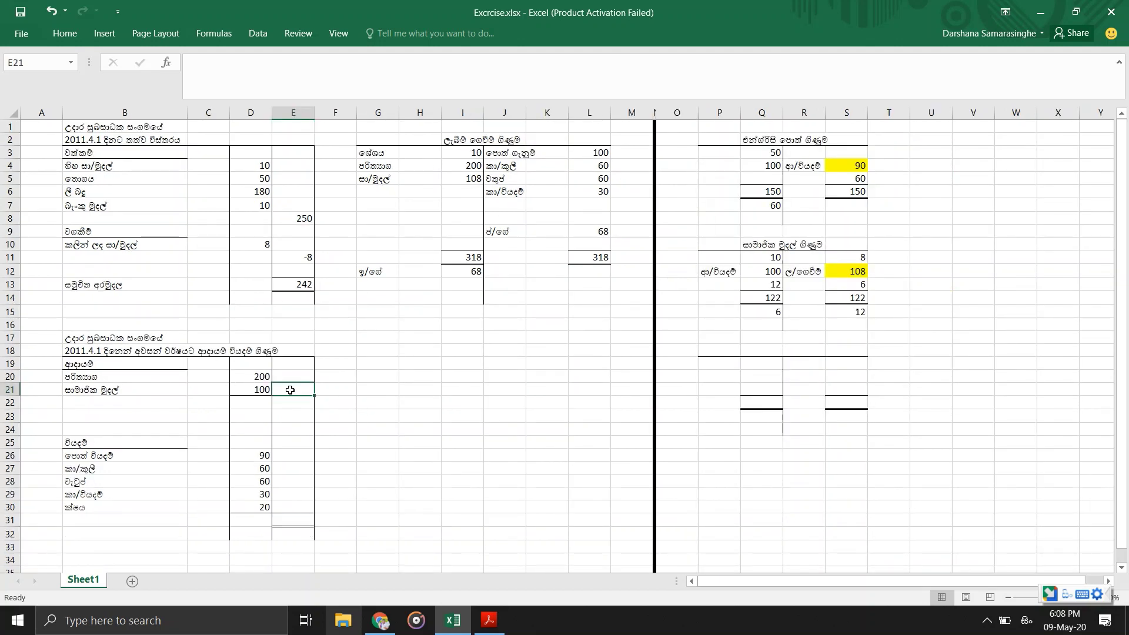
text(300)
key(Return)
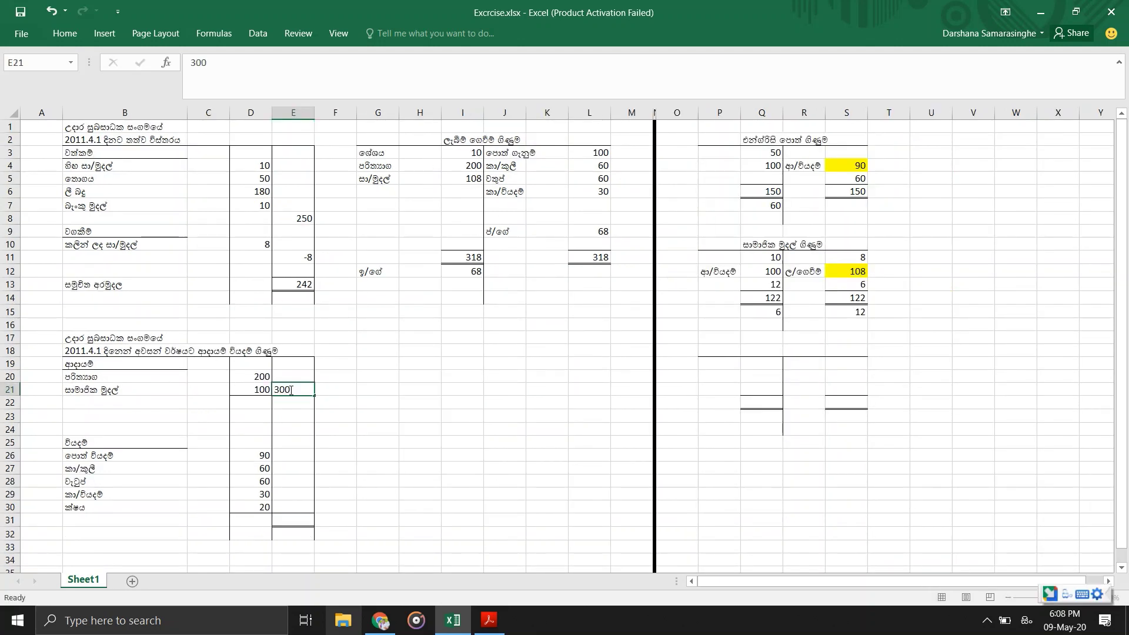
key(Return)
key(Return)
key(Return)
key(Return)
key(Return)
key(Return)
key(Return)
key(Return)
key(Return)
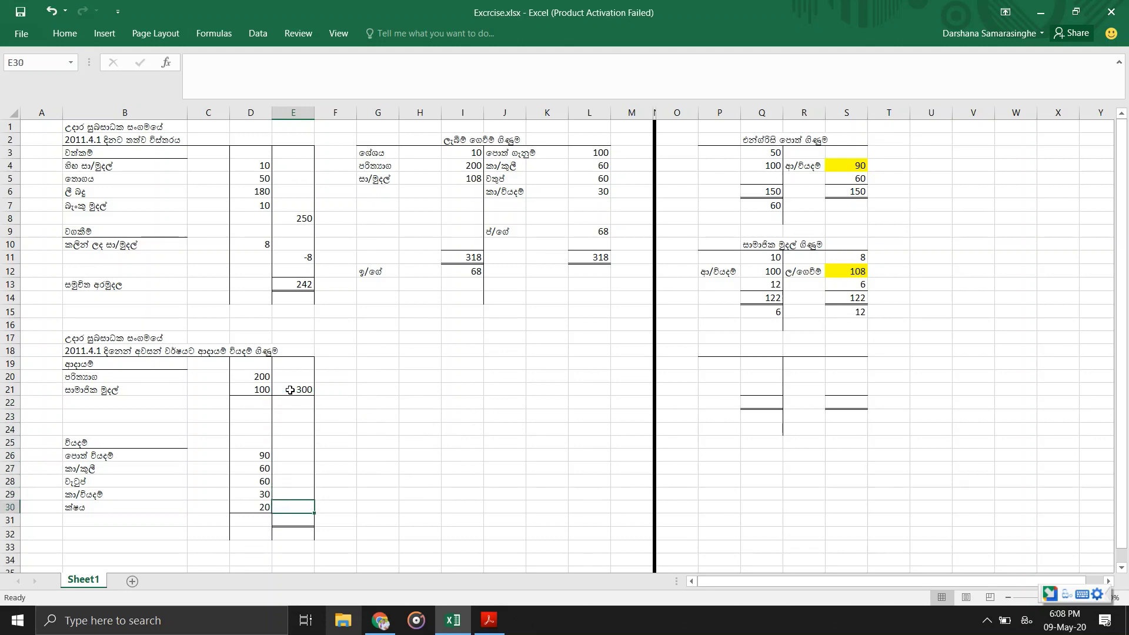
text(-)
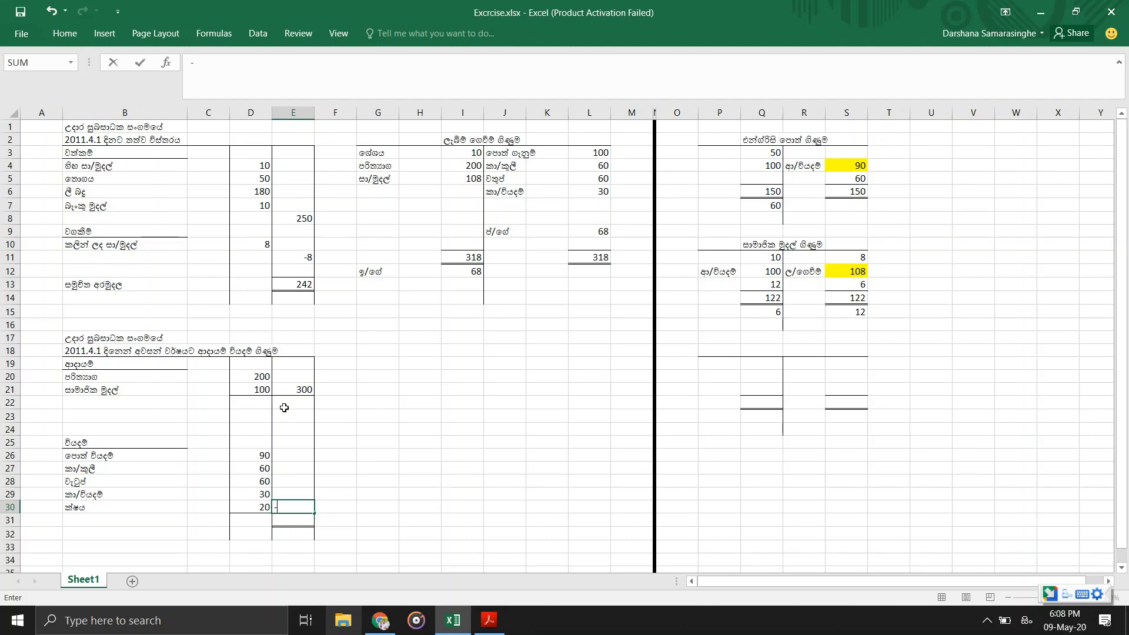
drag(250, 454, 256, 504)
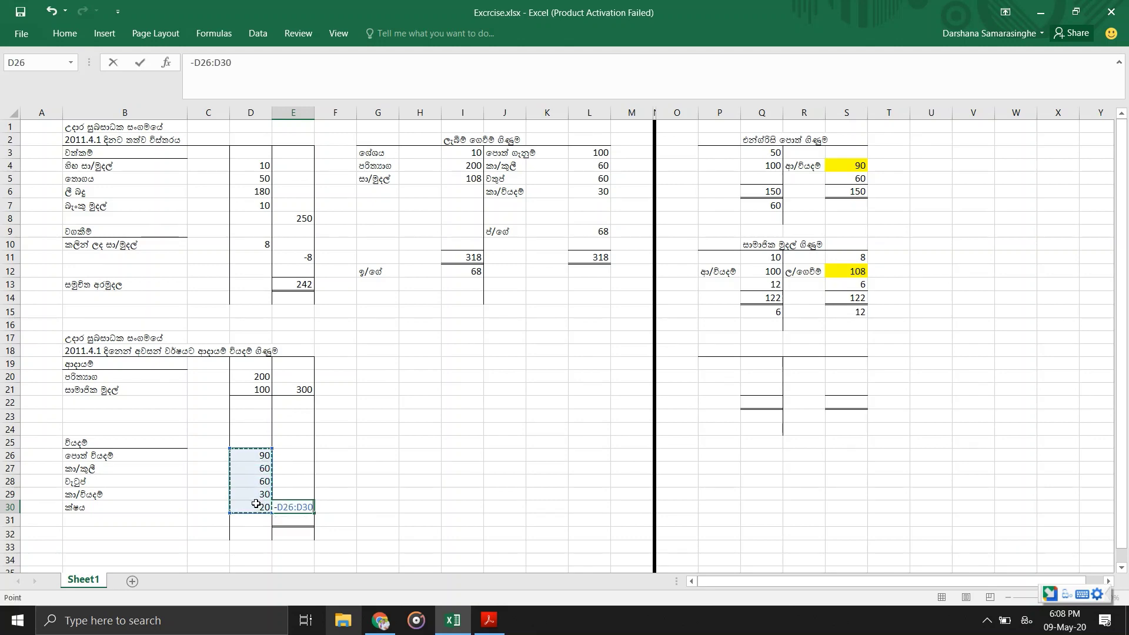
key(BackSpace)
key(BackSpace)
key(BackSpace)
key(BackSpace)
key(BackSpace)
key(BackSpace)
key(BackSpace)
key(BackSpace)
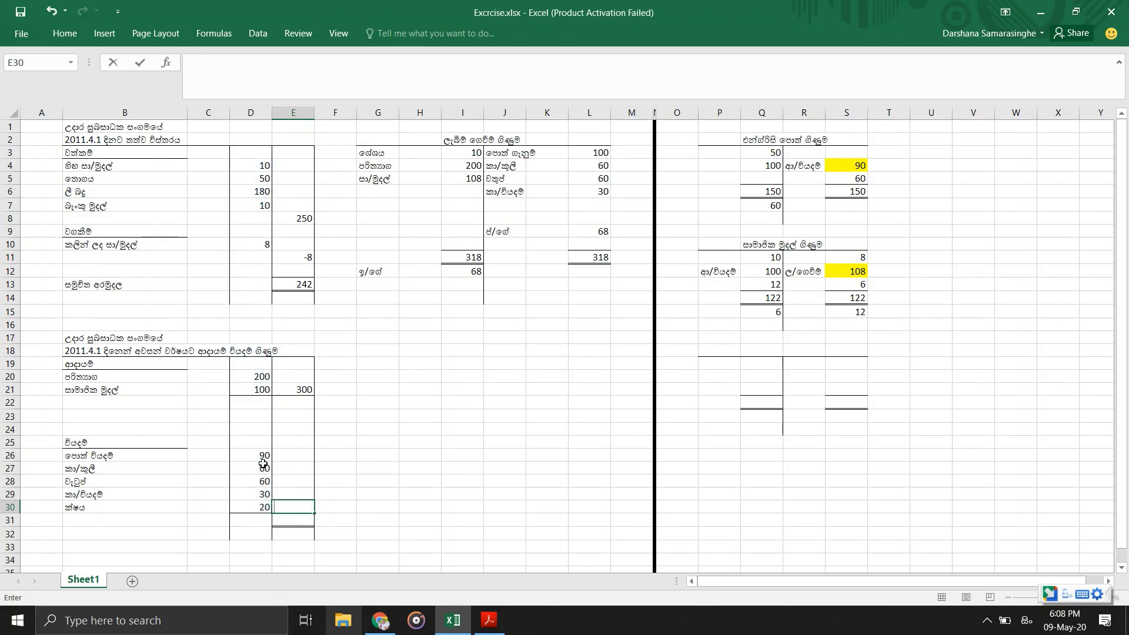
Check the sum of the expenses in D26:D30, and enter the total as -260 in E30.
drag(261, 457, 262, 508)
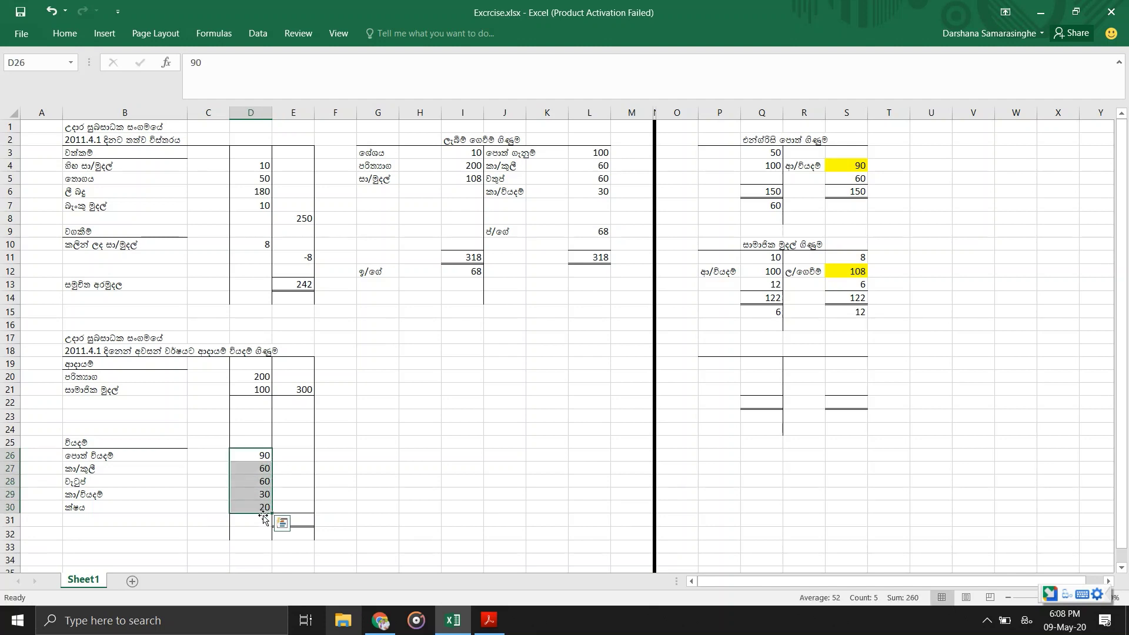
click(294, 507)
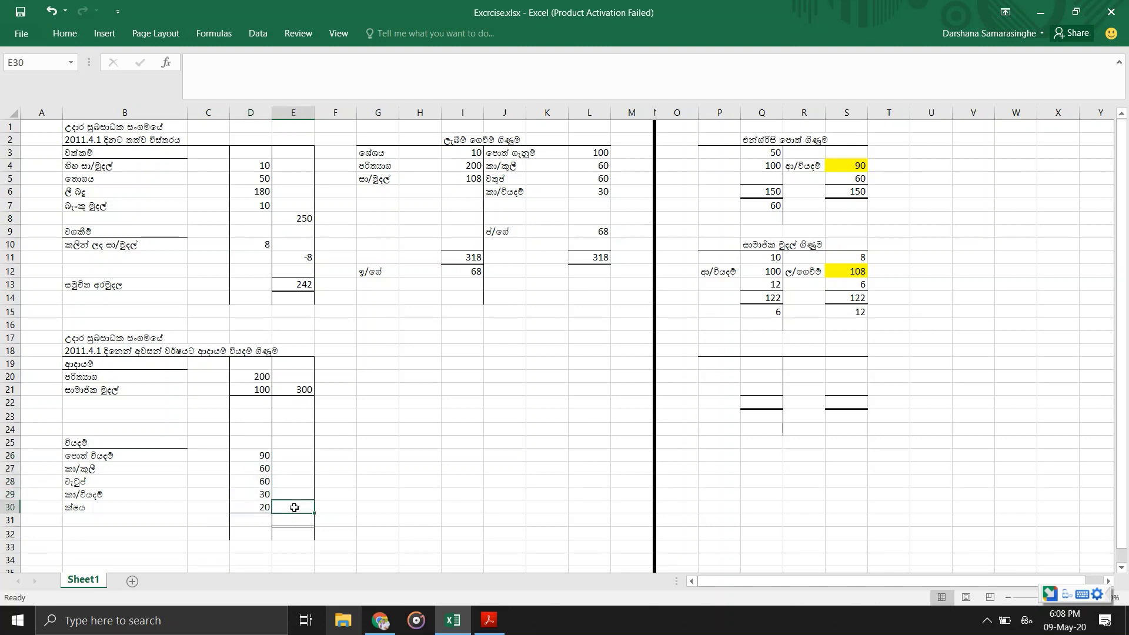
text(-26)
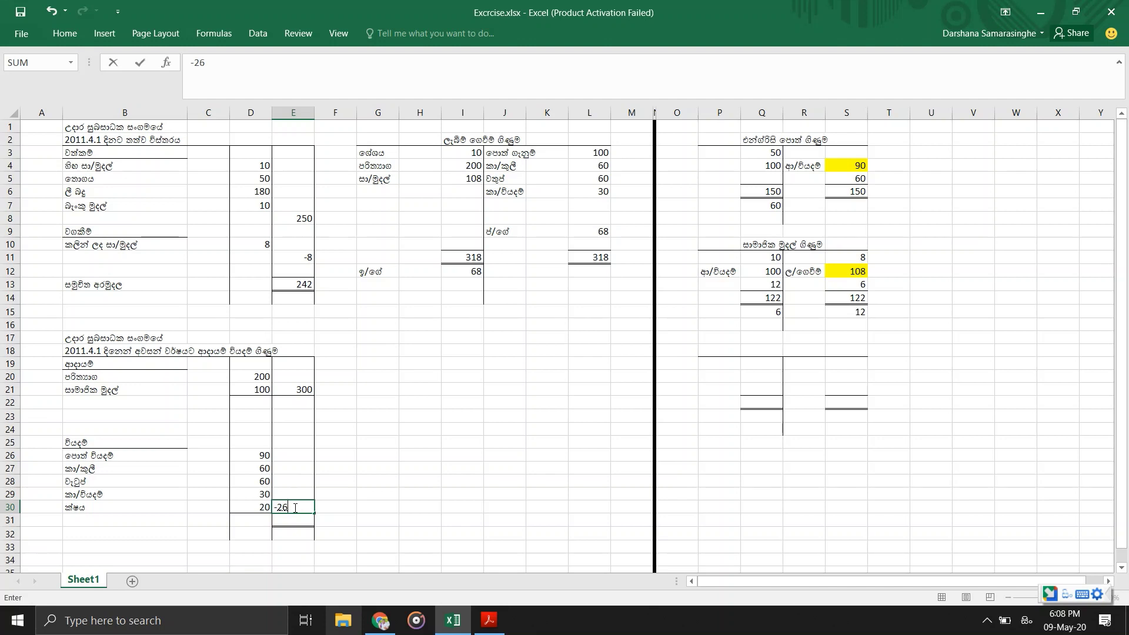
text(0)
key(Return)
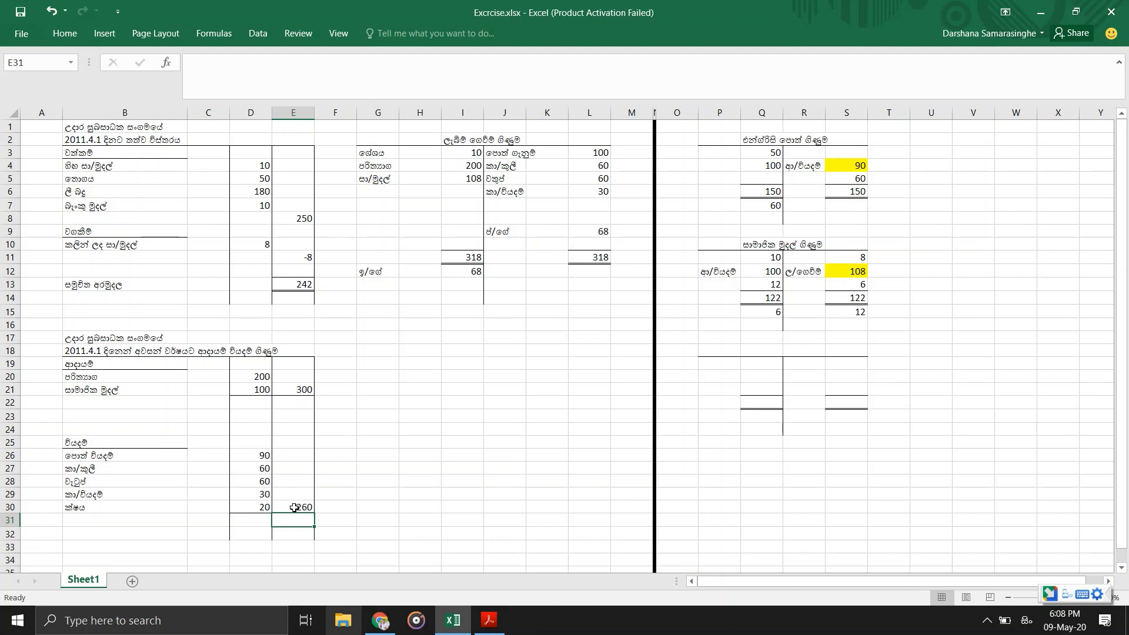
Enter the surplus 40 in E31 of the income and expenditure account and label it "අතිරික්තය" in B31.
text(40)
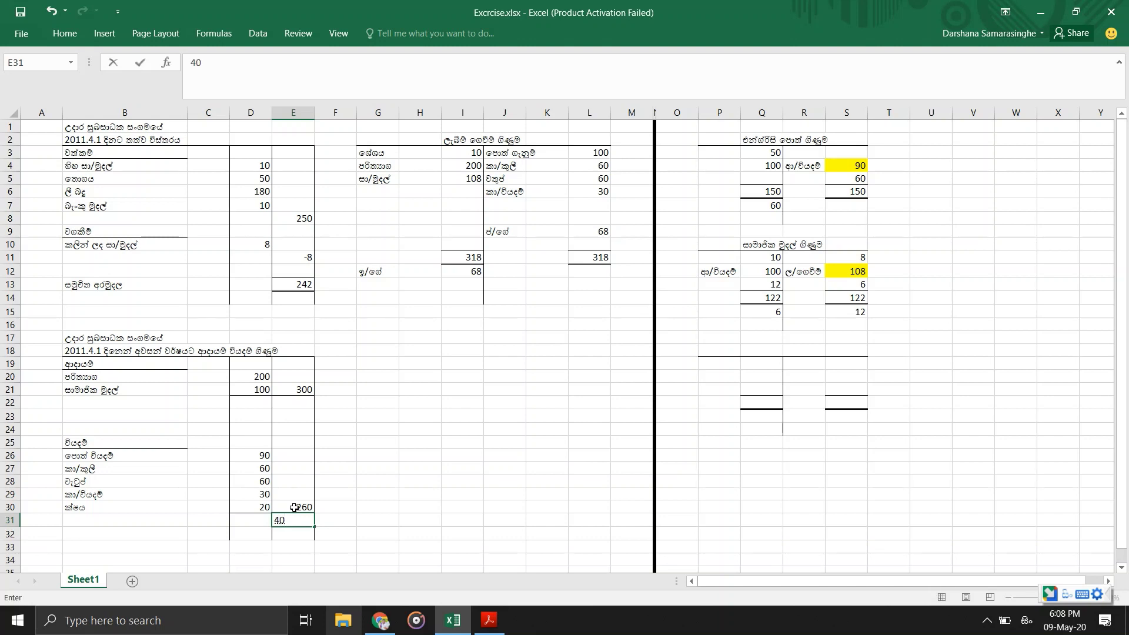
key(Return)
key(Up)
key(Left)
key(Left)
key(Left)
key(Left)
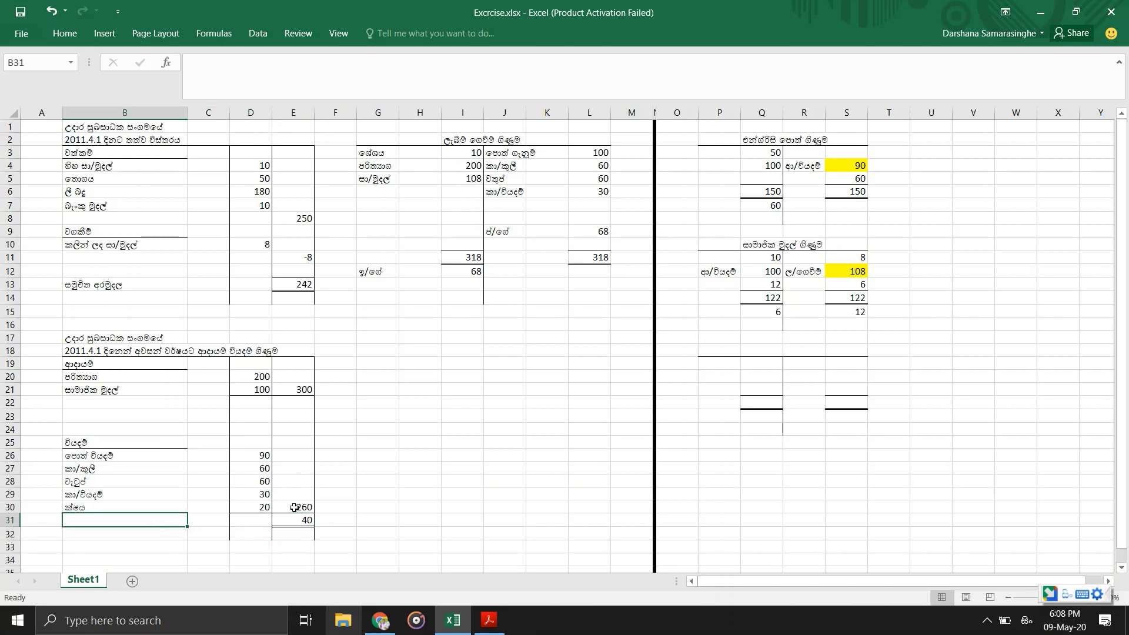
key(Right)
text(ATHI)
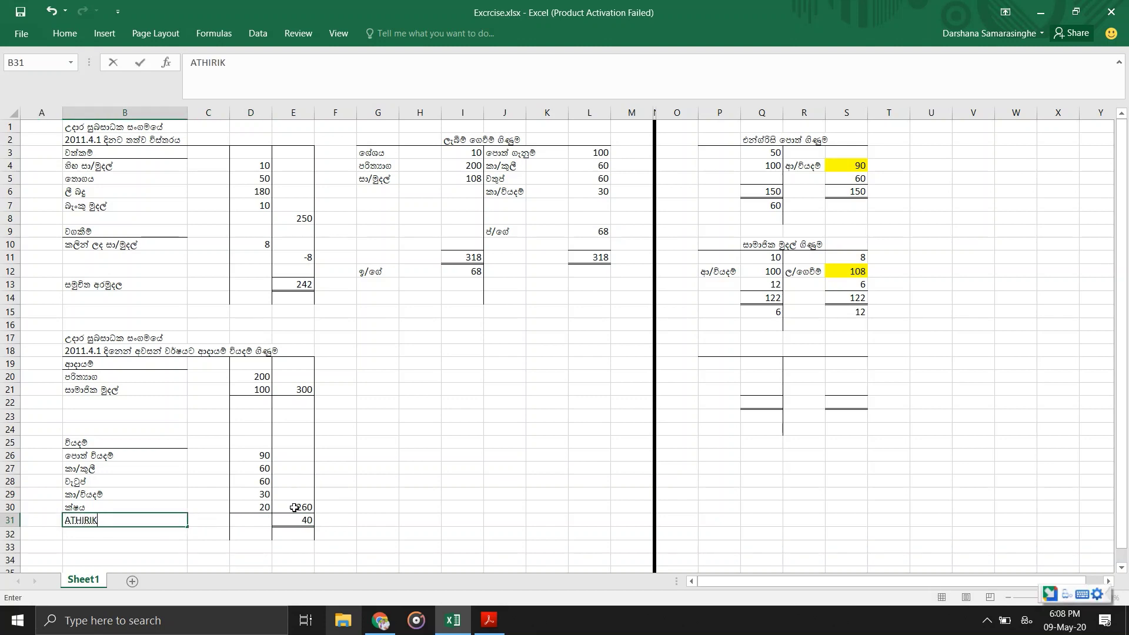
text(RIKTHAYA)
key(Return)
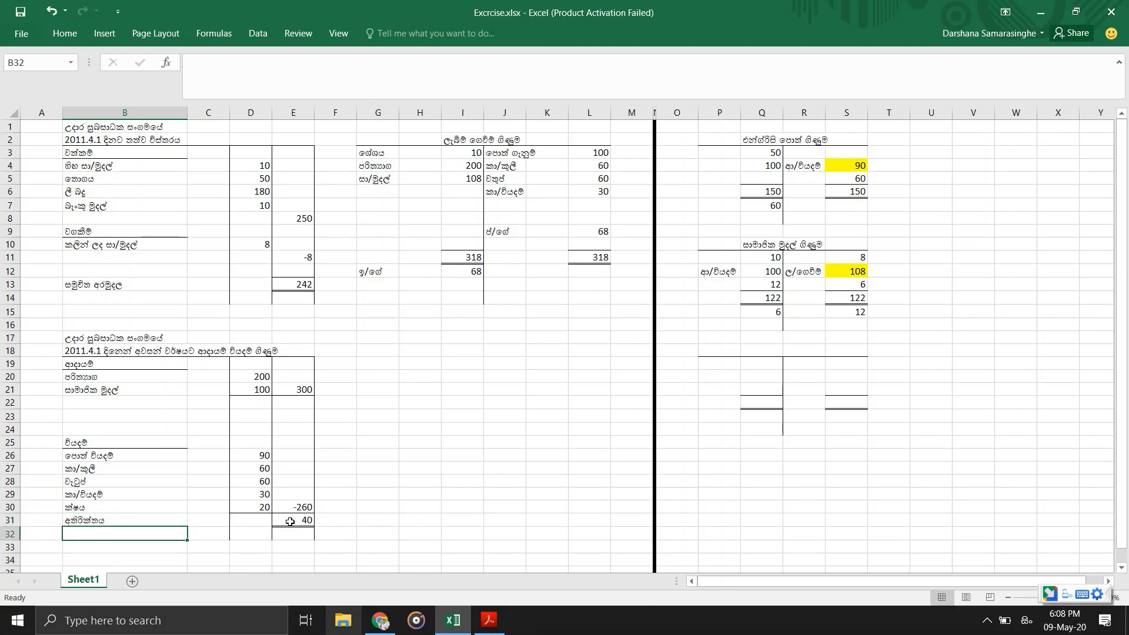
click(290, 521)
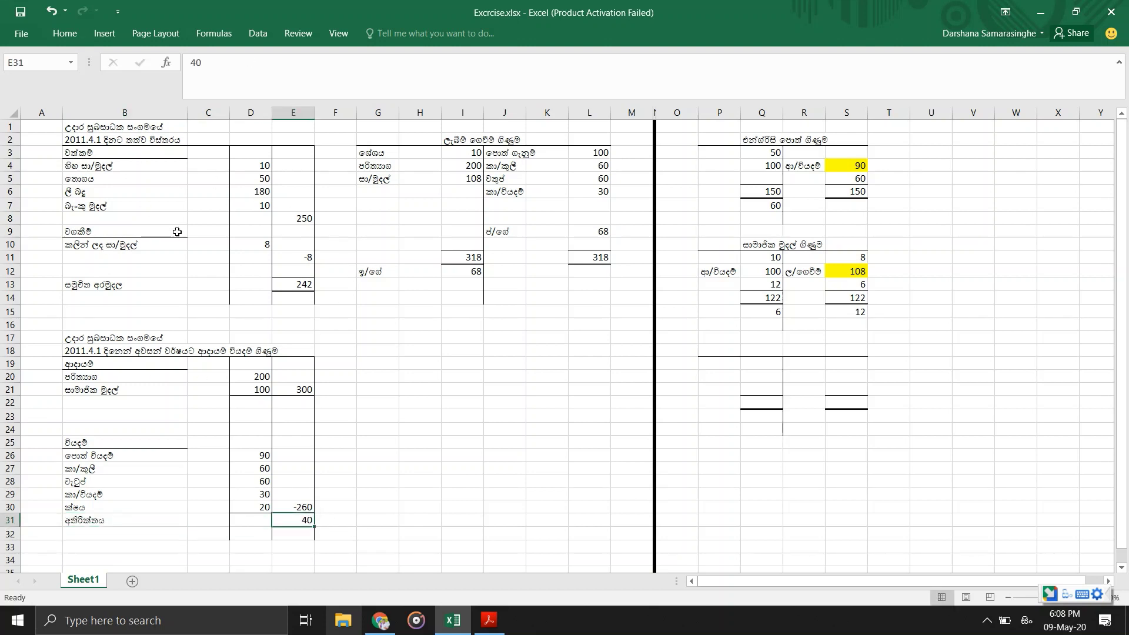